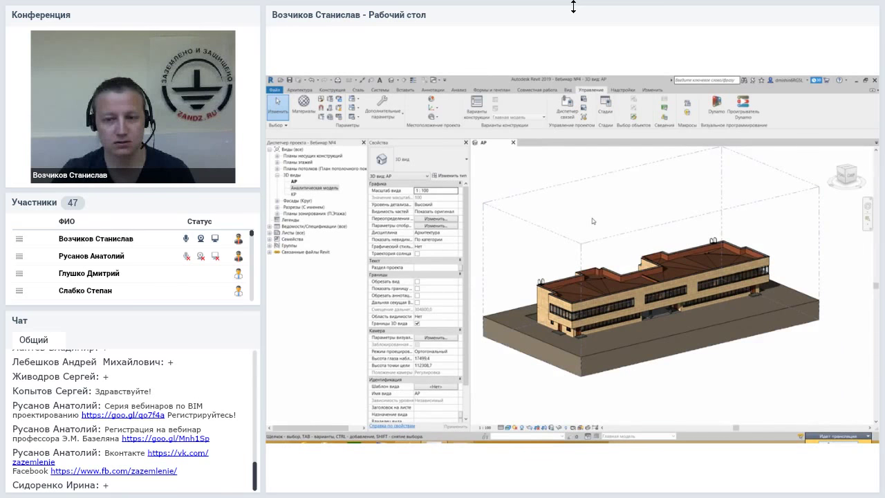
Orbit the 3D building model to view it from another side.
middle_click_drag(592, 220, 662, 285, "shift")
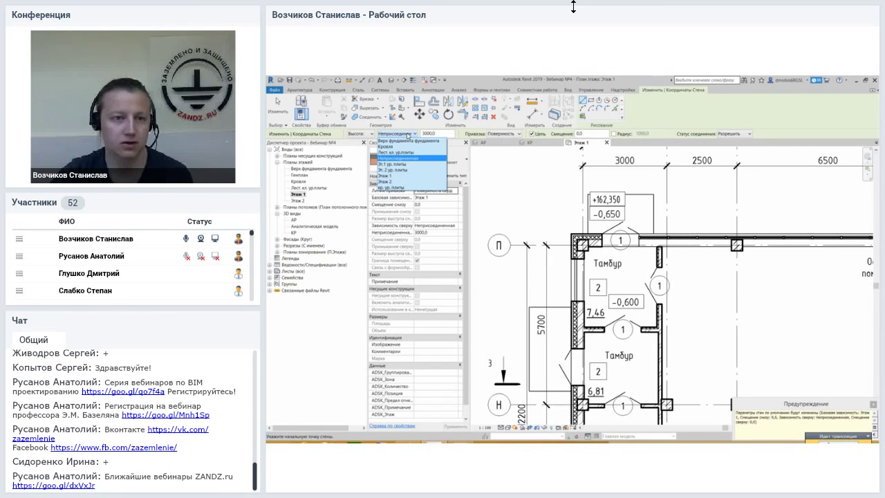
left_click(404, 134)
left_click(402, 135)
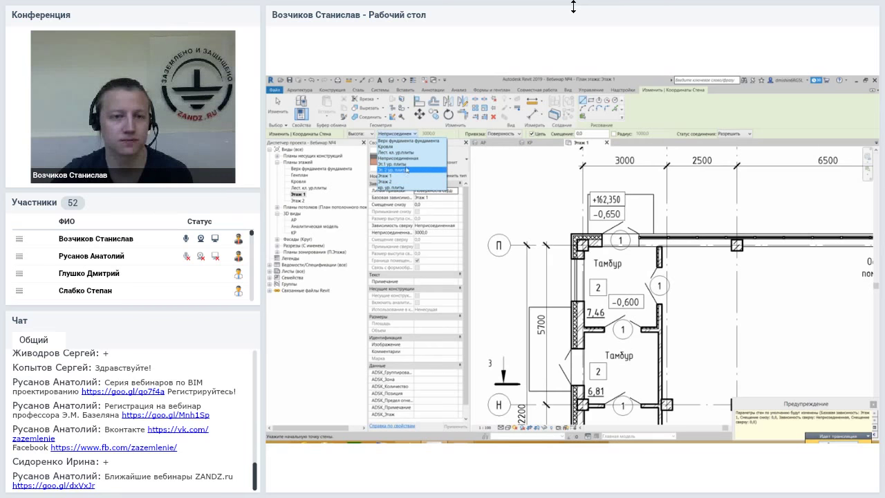
left_click(424, 132)
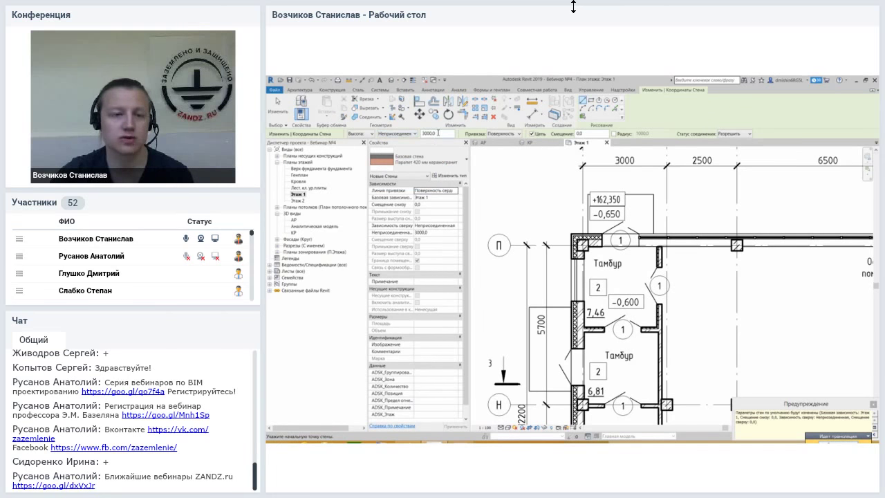
left_click_drag(438, 133, 419, 134)
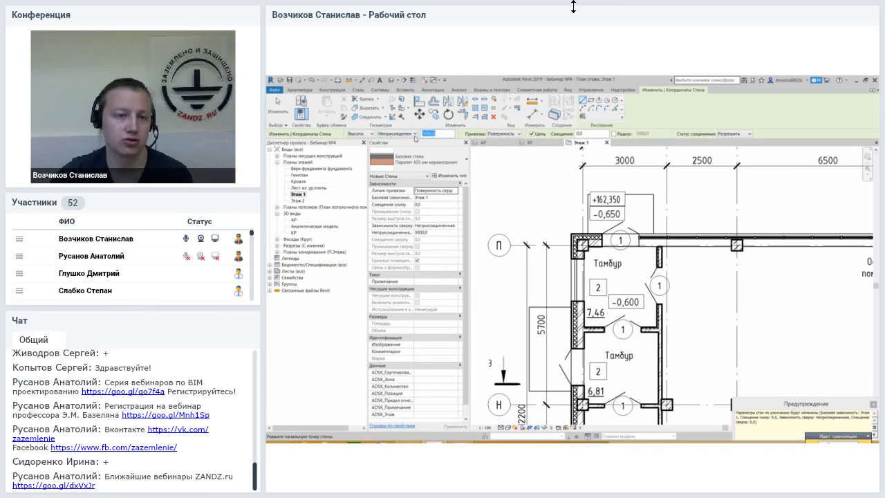
left_click(445, 134)
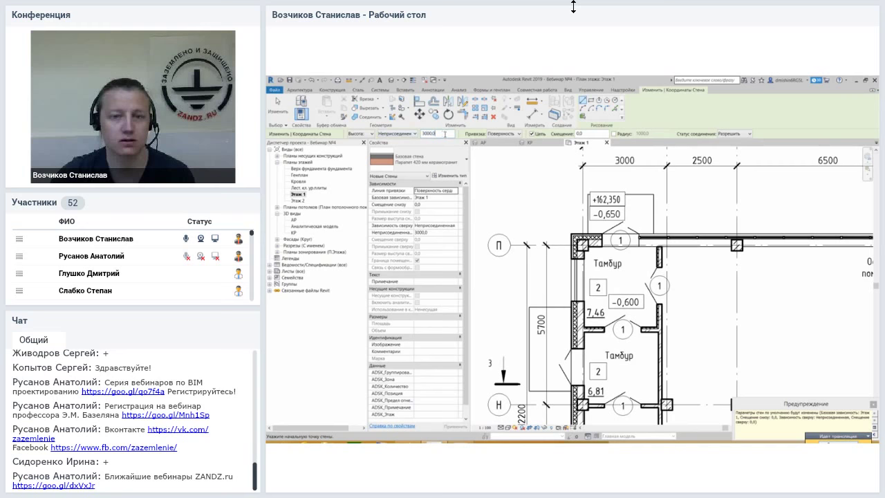
left_click(413, 133)
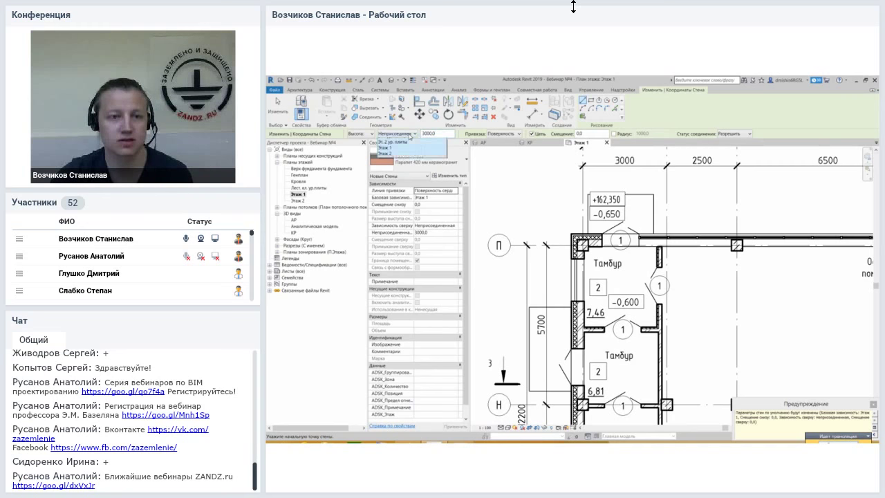
left_click(434, 134)
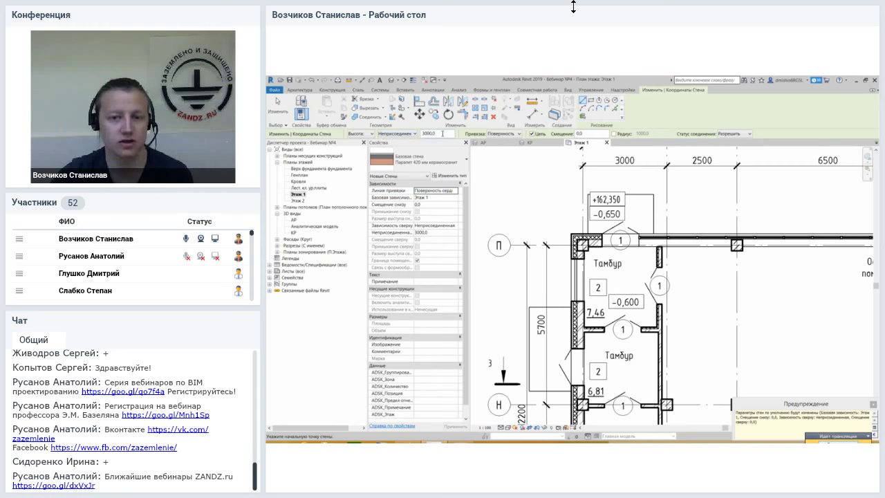
left_click(413, 133)
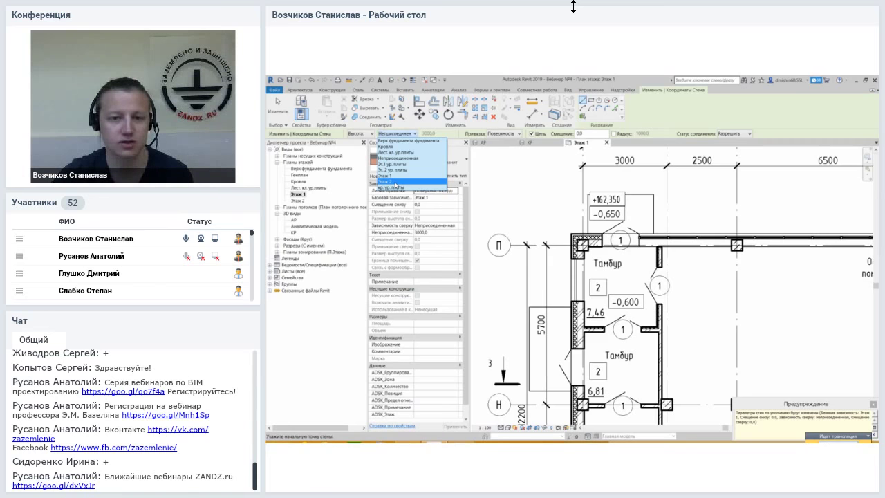
Try a wall topped at Этаж 2, cancel it, and reset the height to Неприсоединенная.
left_click(385, 181)
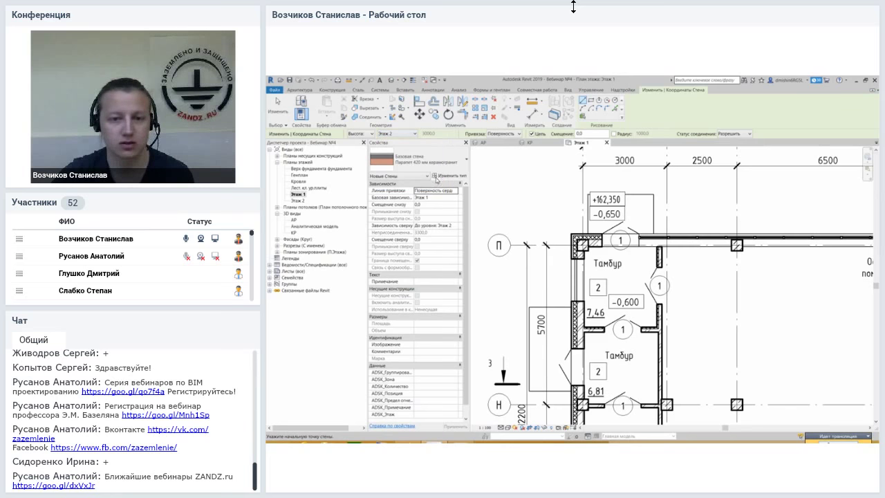
middle_click_drag(536, 258, 591, 237)
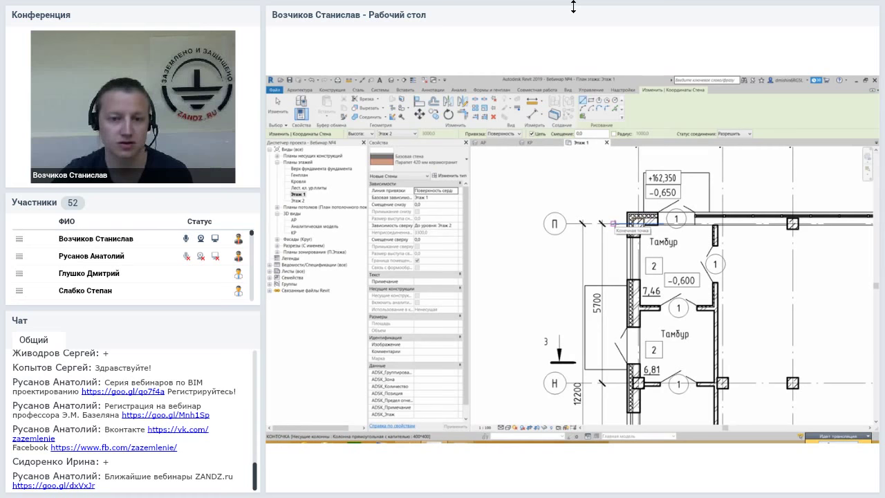
left_click(613, 223)
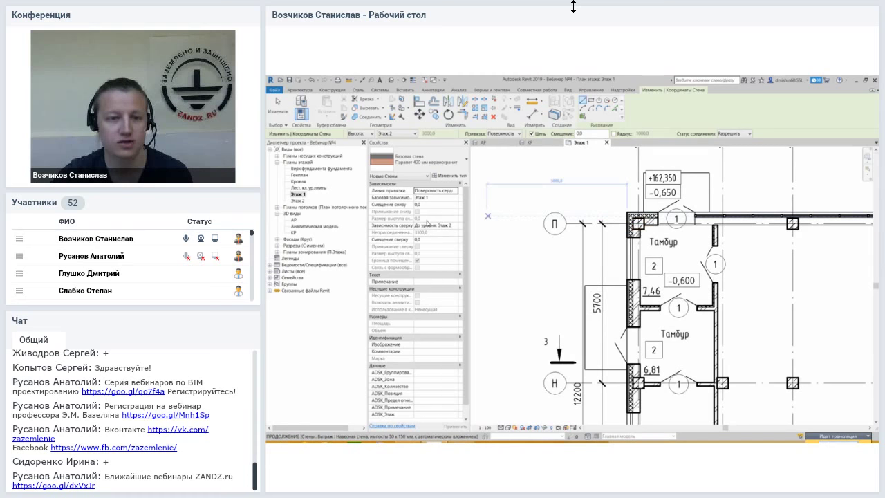
key("Escape")
left_click(414, 133)
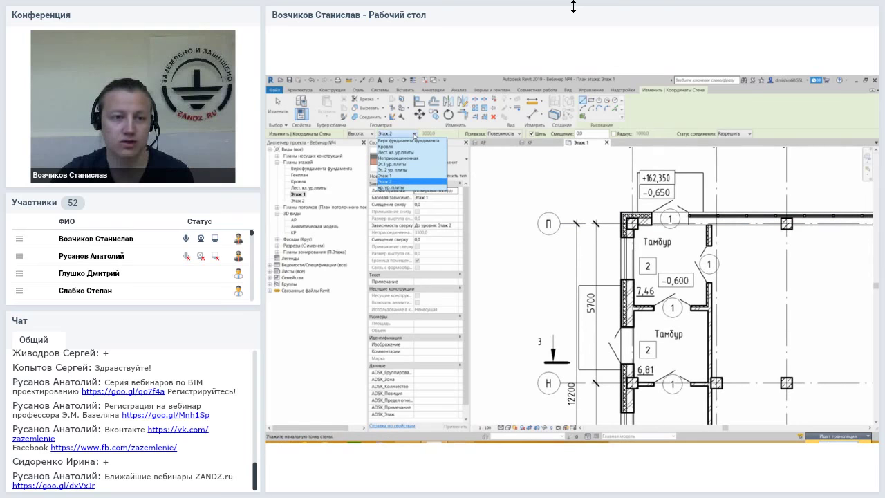
left_click(395, 157)
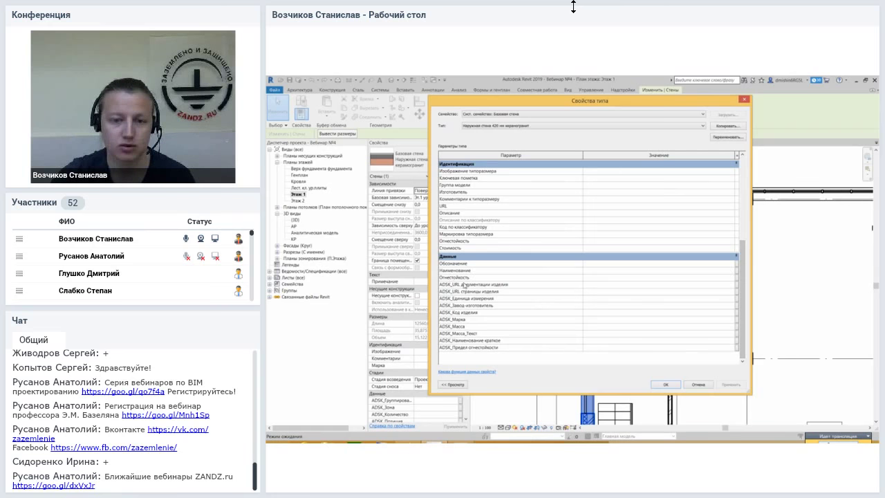
Reposition the Type Properties window, widen its Value column, and open Edit Assembly for Structure.
left_click_drag(737, 263, 741, 290)
left_click(600, 296)
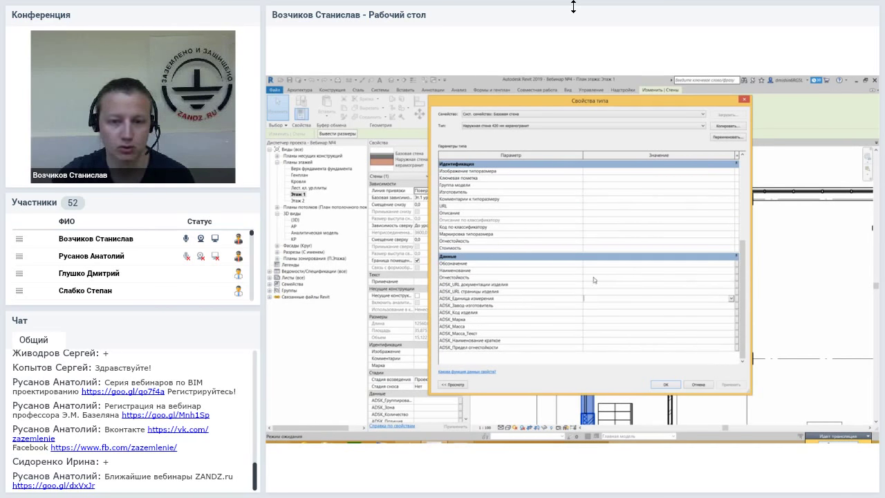
left_click_drag(736, 292, 737, 208)
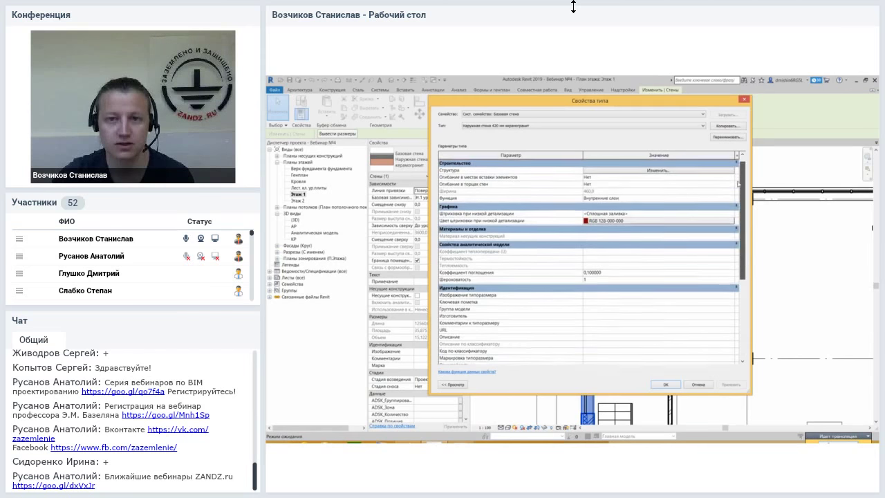
left_click_drag(614, 101, 614, 107)
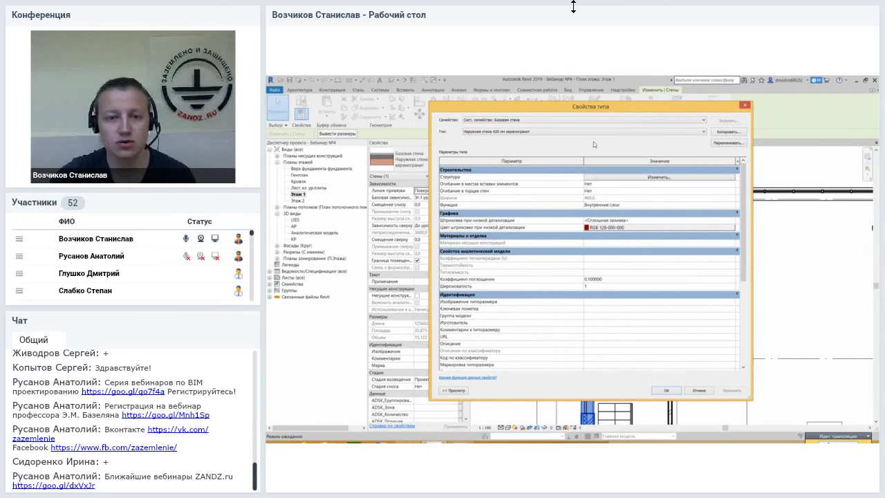
left_click_drag(580, 109, 582, 123)
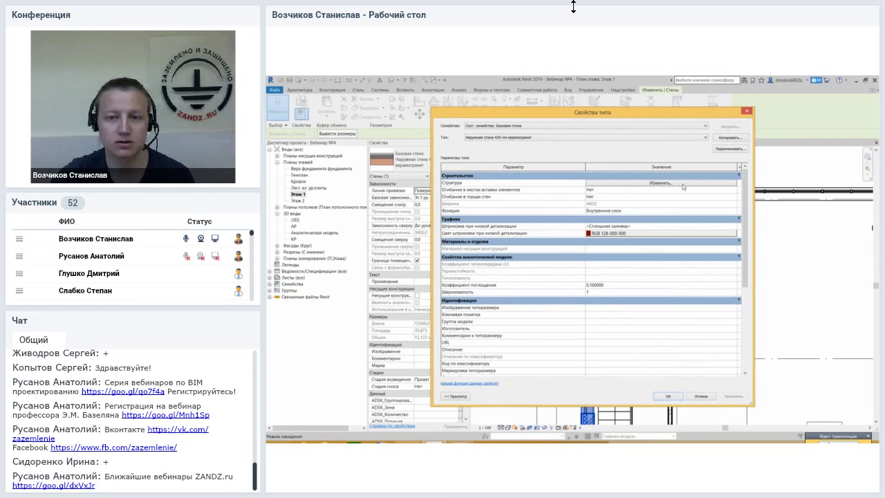
left_click_drag(584, 168, 558, 167)
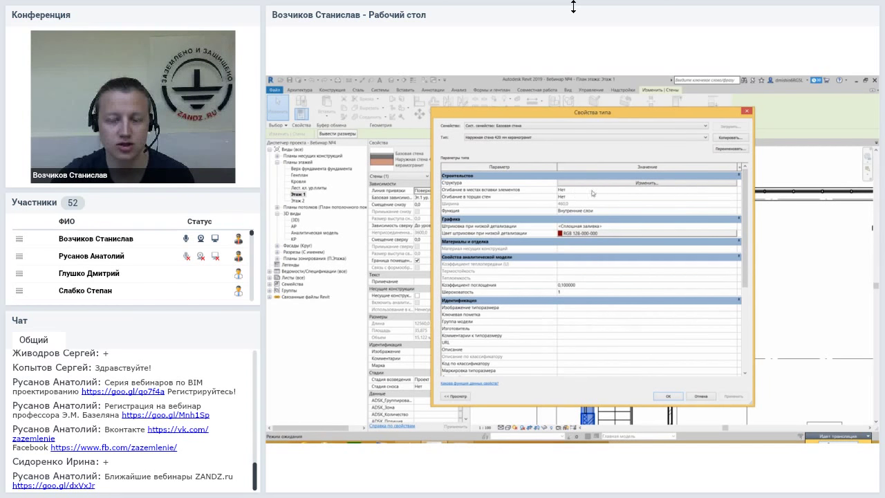
left_click(642, 184)
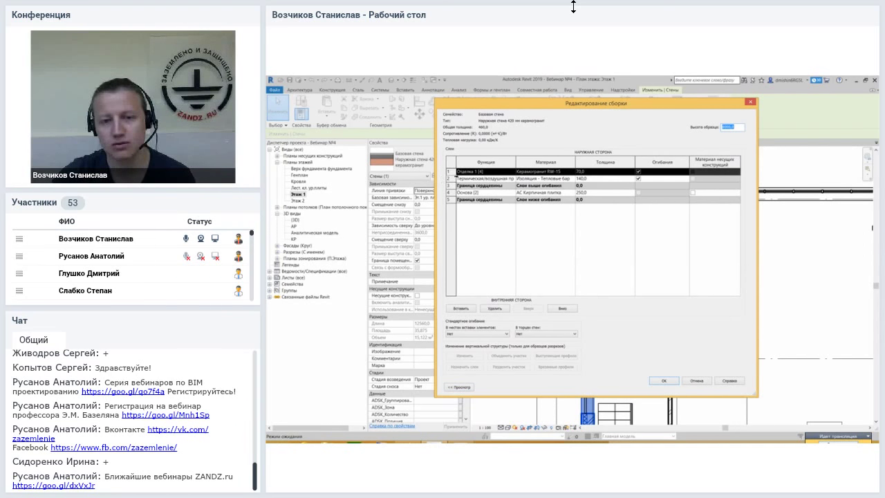
Show the section preview and inspect layer 4's Основа [2] function and плитка material, unchanged.
left_click(462, 387)
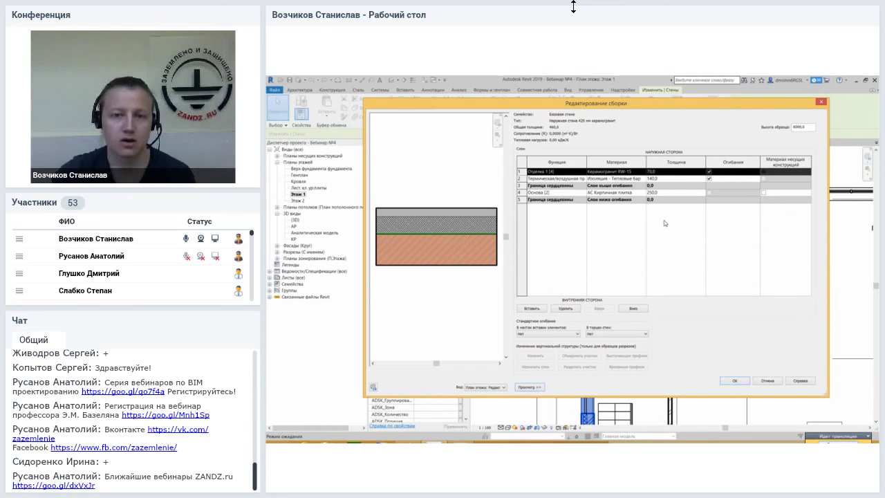
left_click(566, 193)
left_click(556, 194)
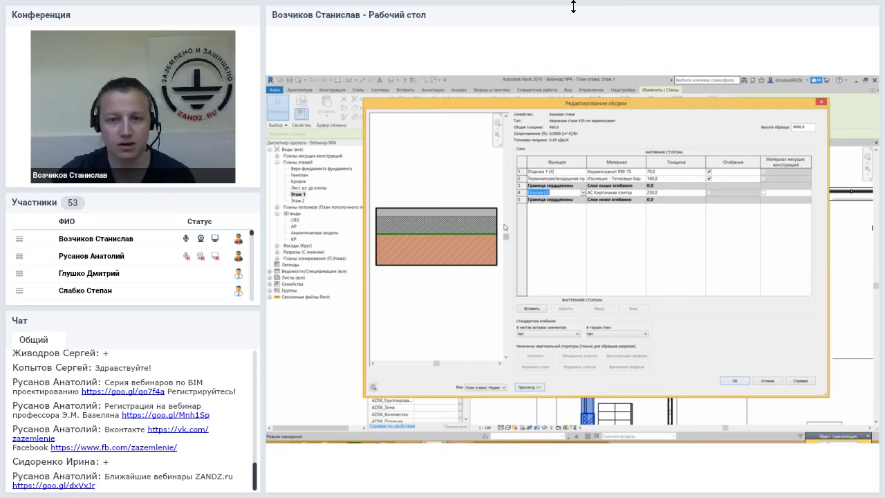
left_click(603, 214)
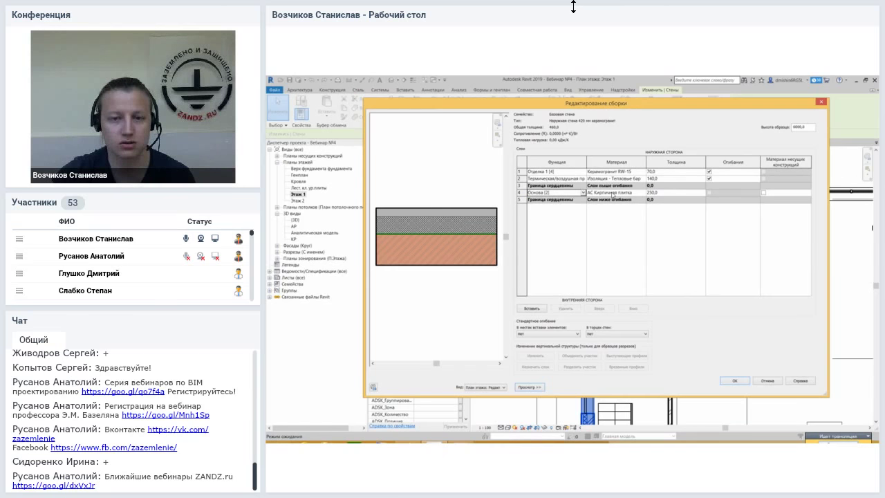
left_click(628, 193)
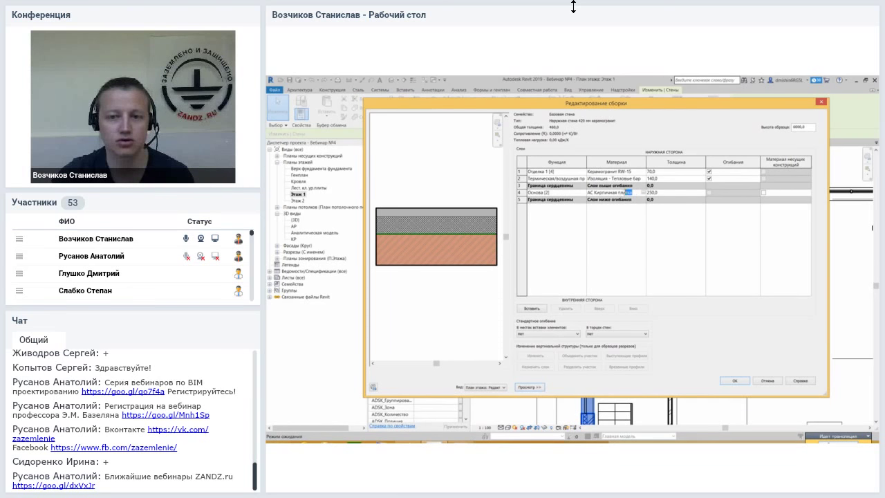
double_click(625, 193)
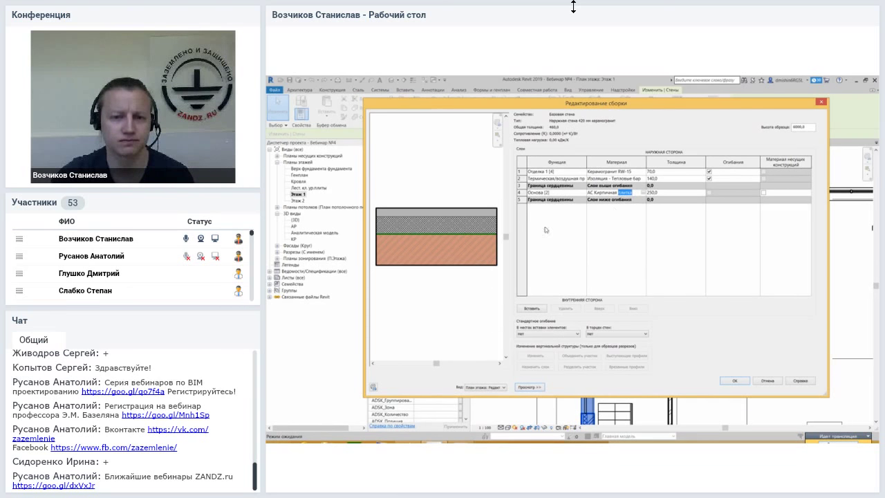
left_click(641, 239)
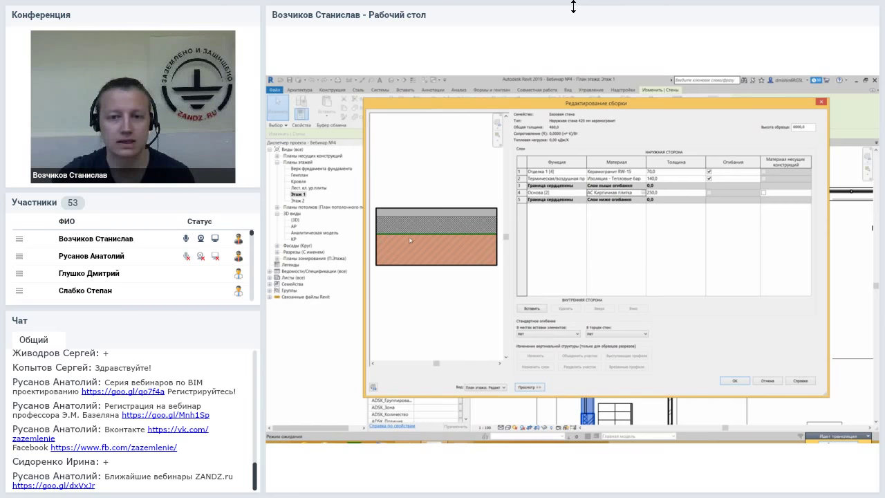
Review the core boundary and 70 mm finish layer, then bring up the brick layer's function choices.
left_click(563, 186)
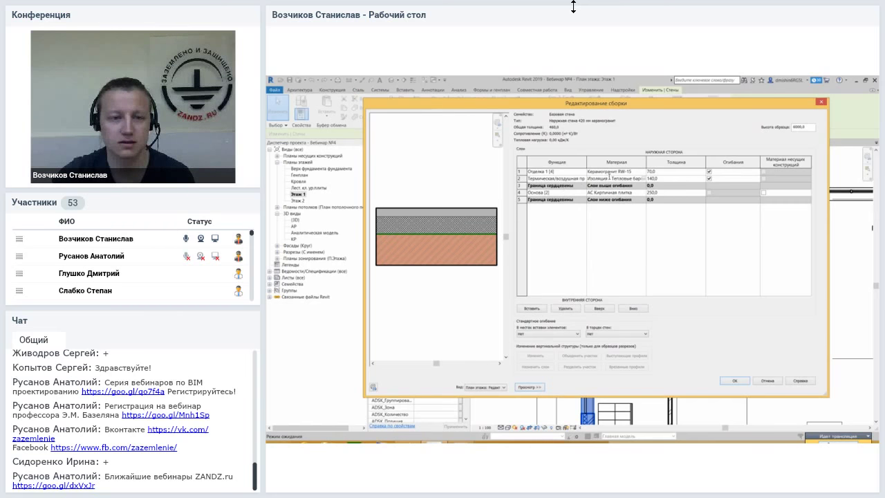
left_click(612, 171)
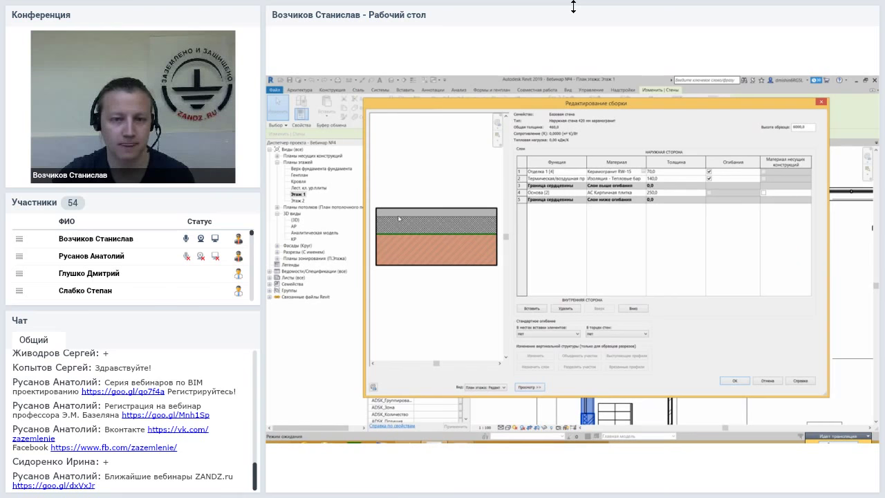
left_click(662, 172)
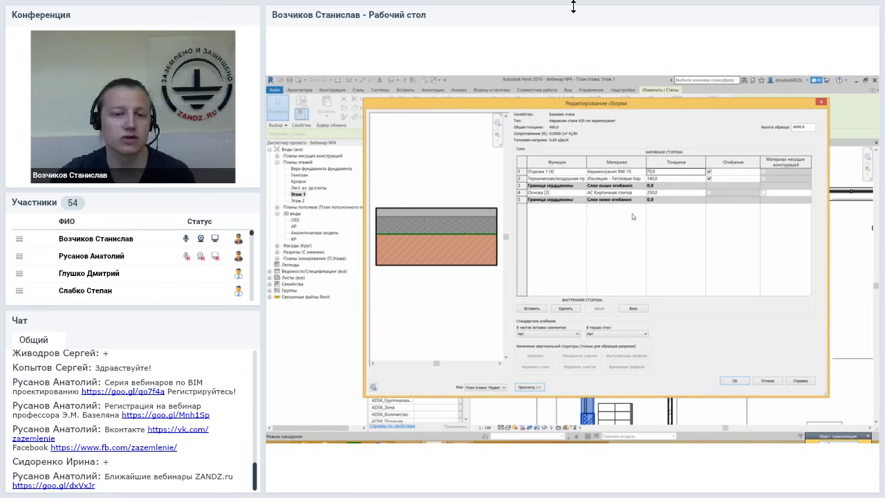
left_click(572, 193)
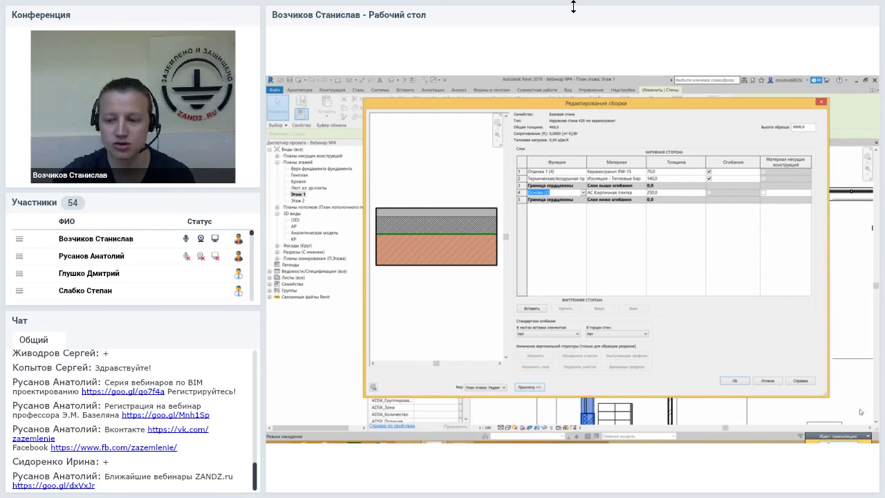
left_click(858, 436)
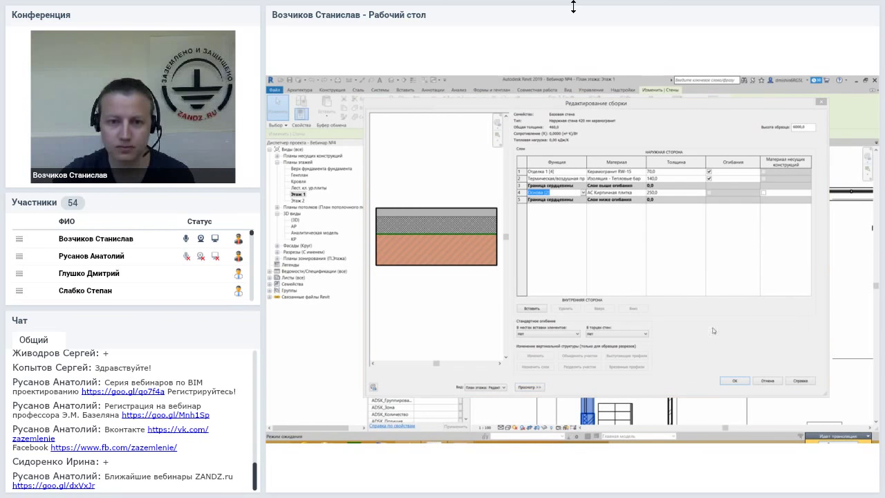
left_click(560, 204)
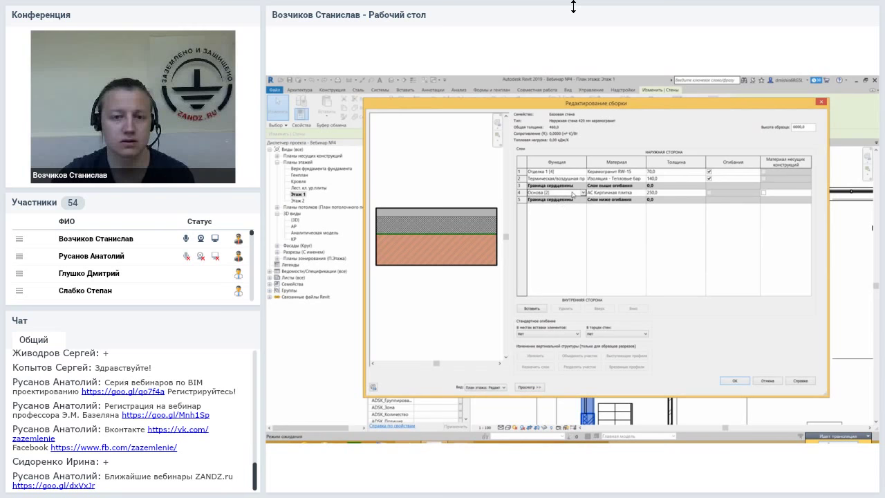
left_click(583, 194)
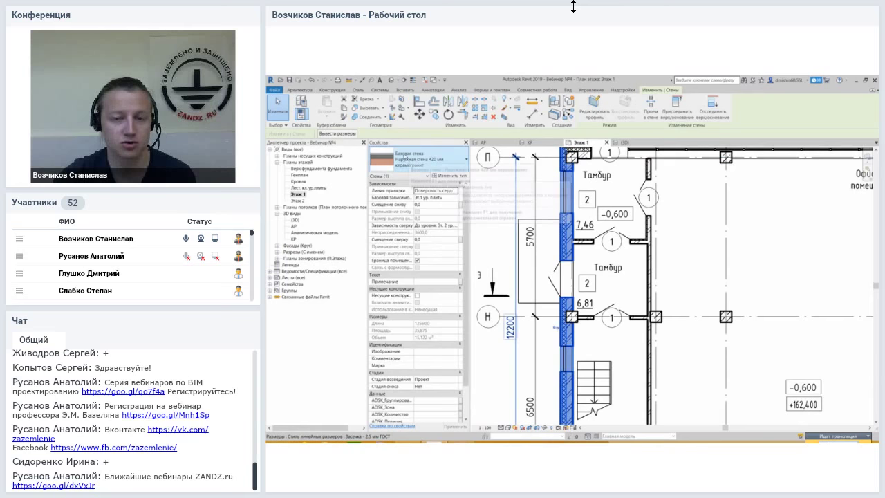
Browse the wall type list, then close it without choosing a type.
left_click(435, 164)
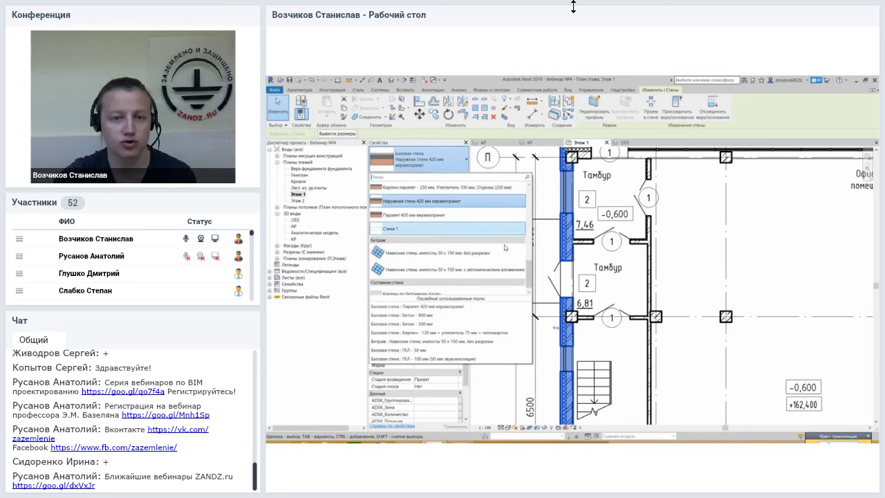
left_click_drag(528, 197, 529, 221)
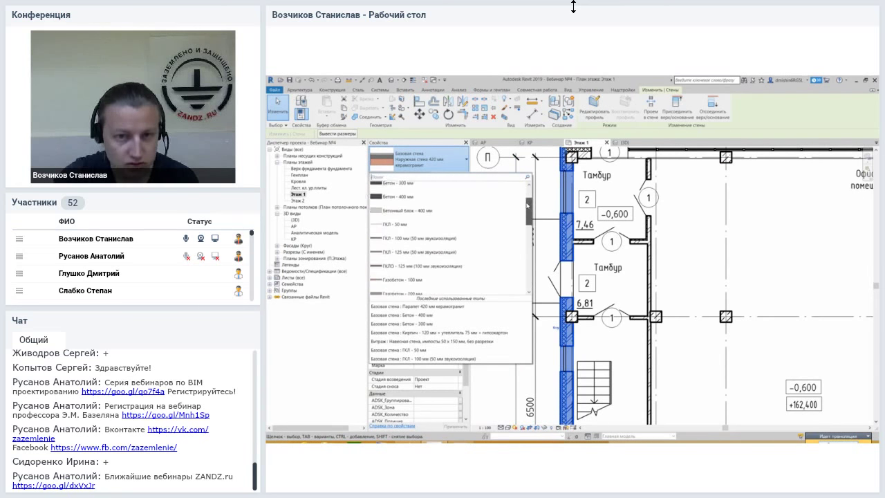
left_click(681, 215)
scroll(681, 217, "down", 3)
scroll(681, 217, "down", 2)
scroll(573, 236, "up", 3)
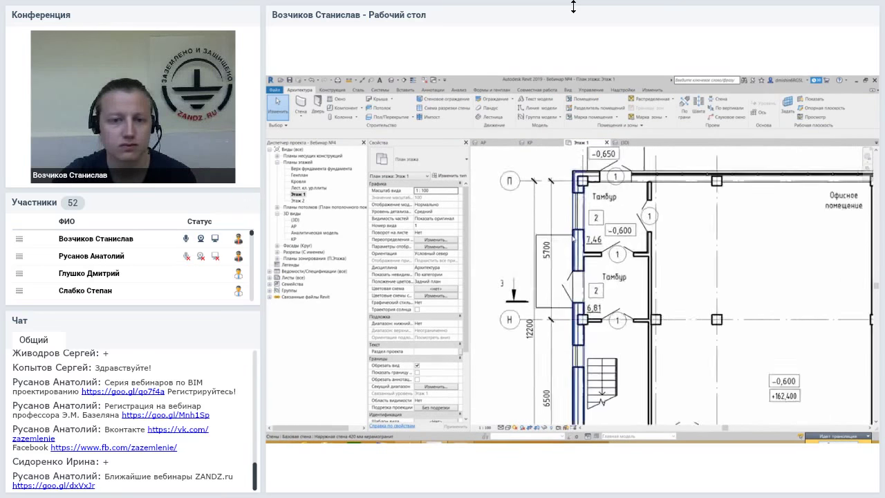
scroll(572, 237, "up", 2)
Select the left exterior wall, browse its available wall types, and keep its current type.
left_click(580, 238)
left_click(448, 163)
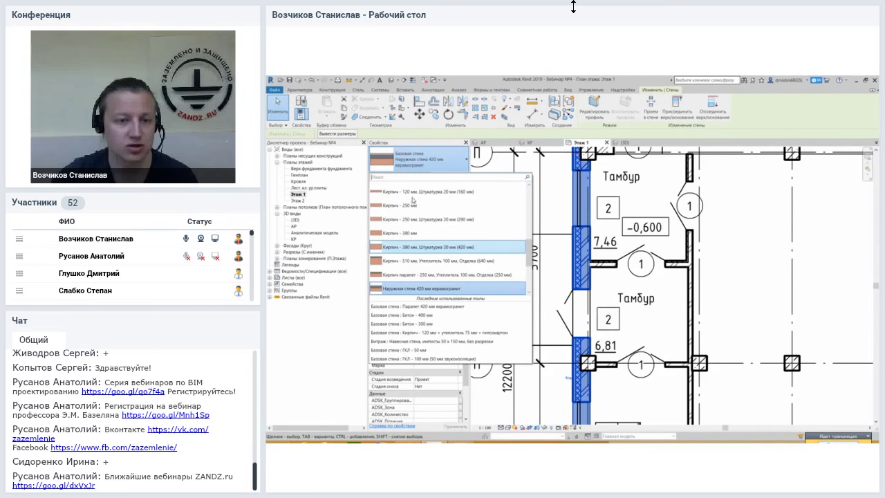
scroll(411, 218, "down", 1)
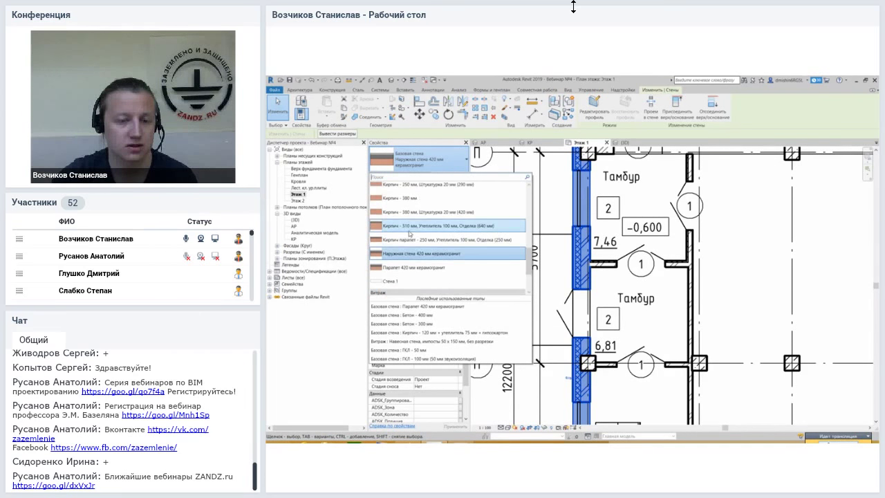
scroll(413, 236, "up", 2)
scroll(417, 240, "up", 1)
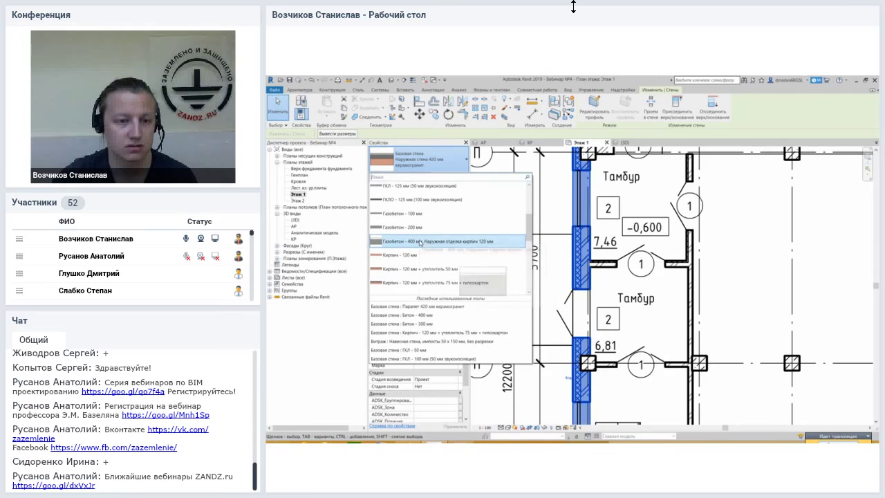
scroll(412, 239, "up", 1)
scroll(403, 237, "up", 2)
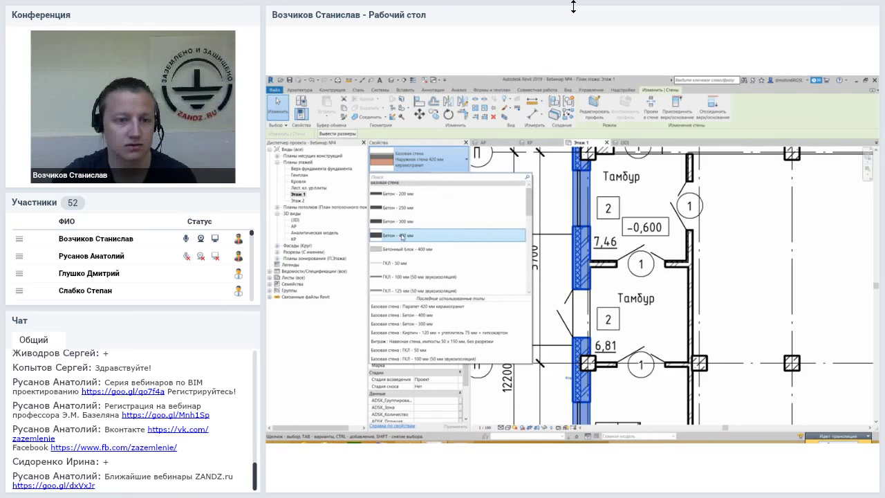
scroll(401, 222, "up", 1)
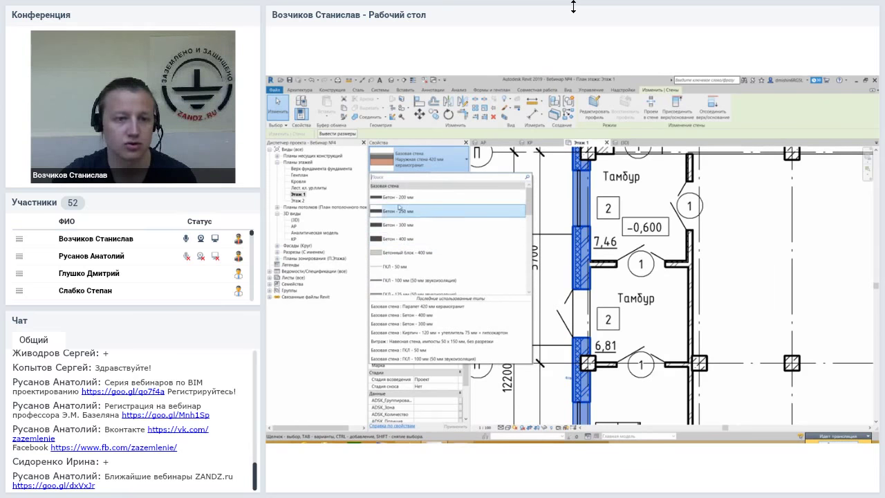
left_click(563, 194)
scroll(540, 216, "up", 1)
key("Escape")
In the КР 3D view, select and orbit around the concrete basement wall, then open АР.
left_click(391, 80)
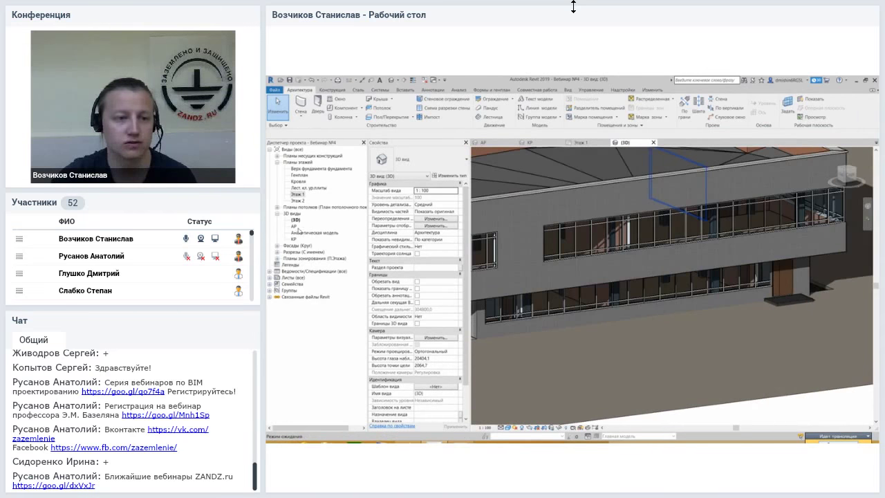
double_click(294, 238)
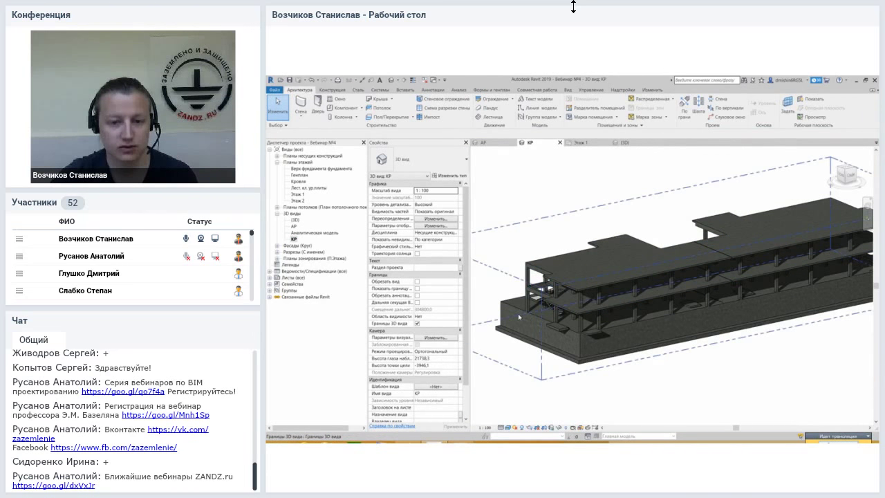
scroll(643, 356, "up", 5)
scroll(709, 287, "down", 3)
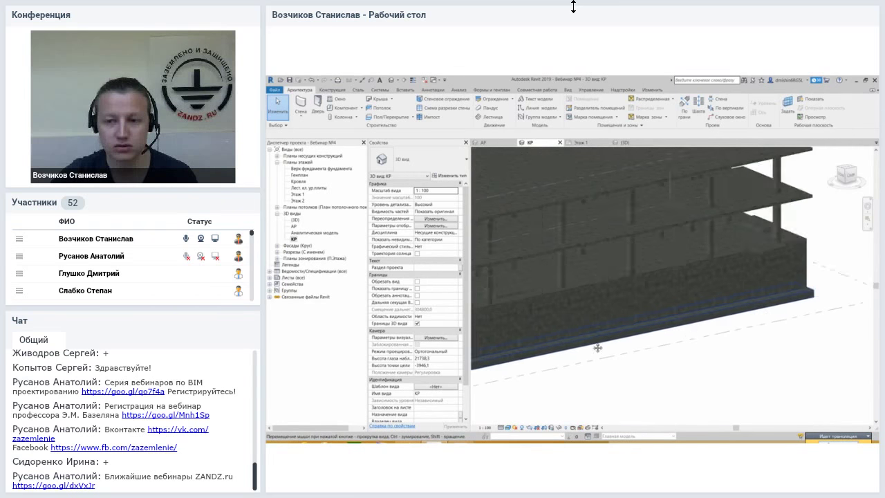
left_click(707, 287)
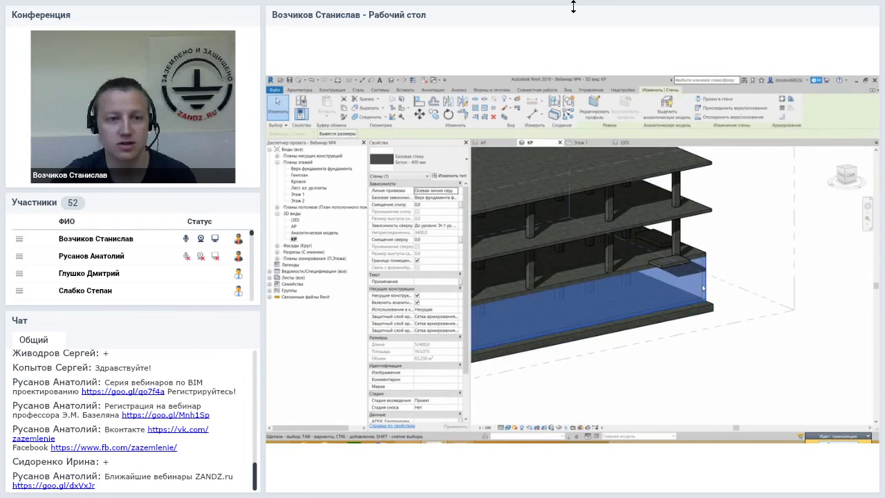
scroll(601, 312, "up", 2)
middle_click_drag(600, 312, 683, 261)
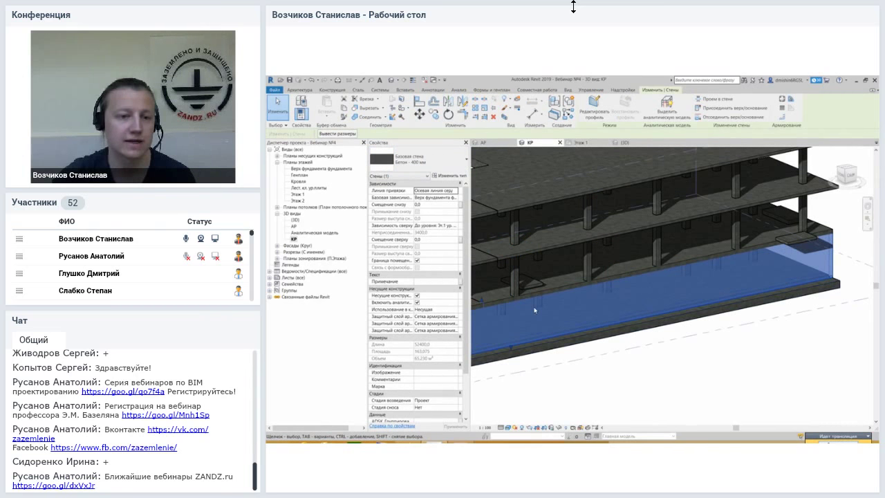
mouse_move(531, 312)
middle_mouse_down("shift")
mouse_move(713, 312)
mouse_move(298, 229)
middle_mouse_up("shift")
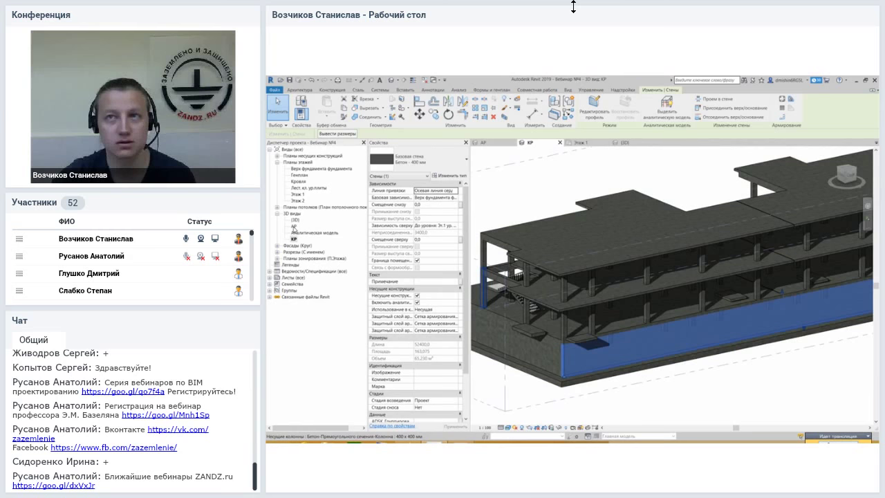
double_click(294, 226)
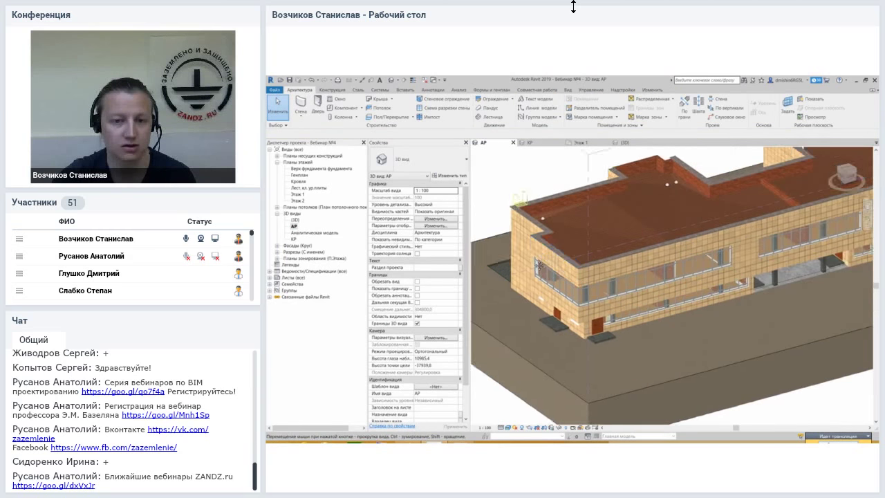
Zoom in, select the corner curtain wall, then make the solid wall beside it load-bearing.
scroll(539, 267, "up", 2)
scroll(567, 277, "up", 1)
scroll(588, 284, "up", 2)
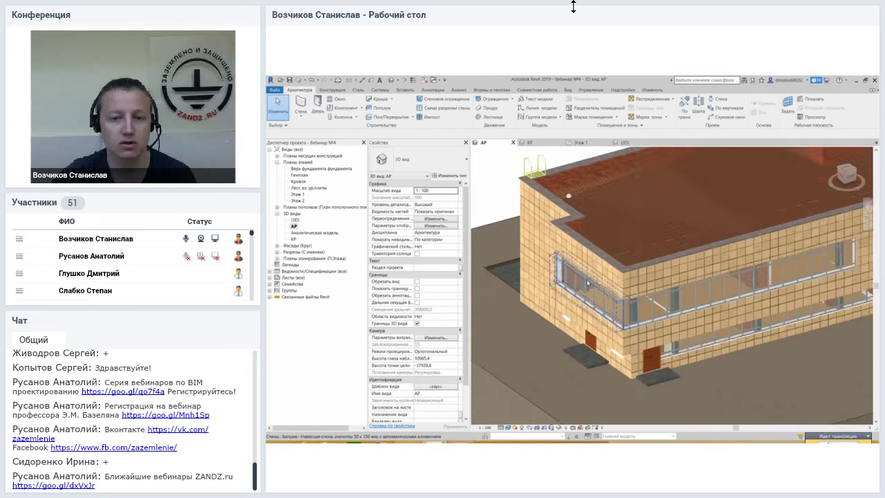
scroll(588, 282, "up", 1)
scroll(587, 276, "up", 1)
left_click(590, 266)
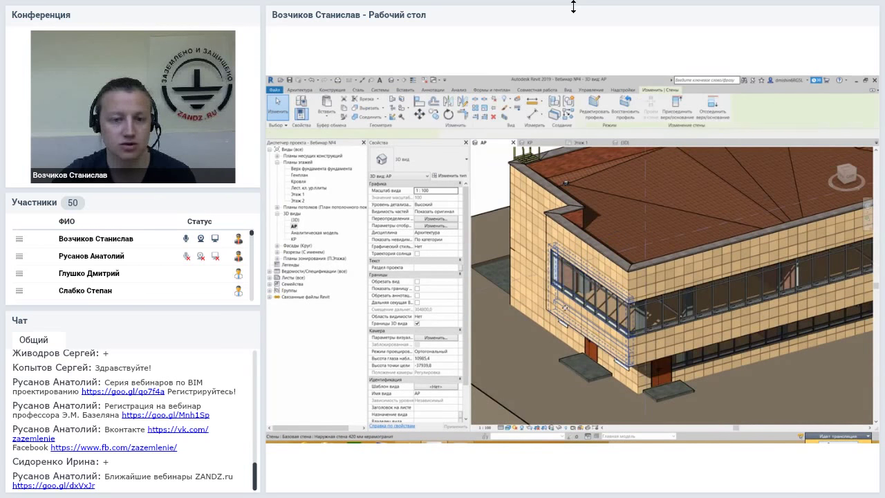
left_click(527, 239)
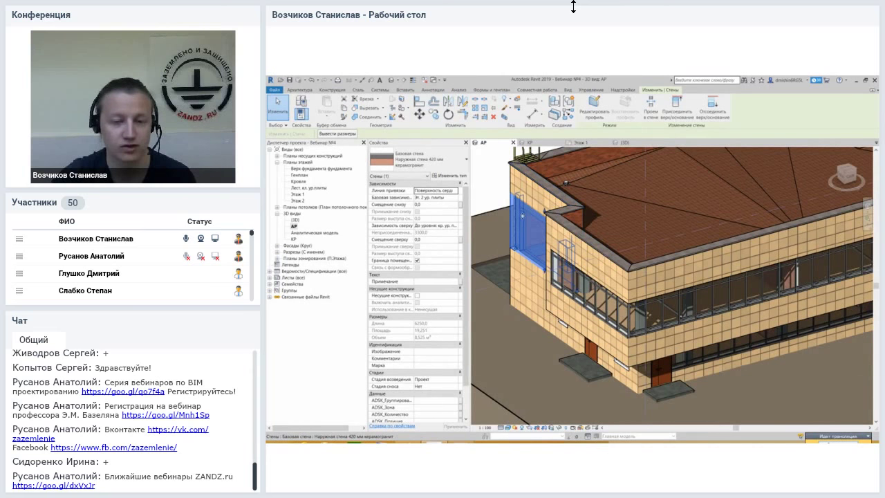
middle_click_drag(527, 221, 526, 240, "shift")
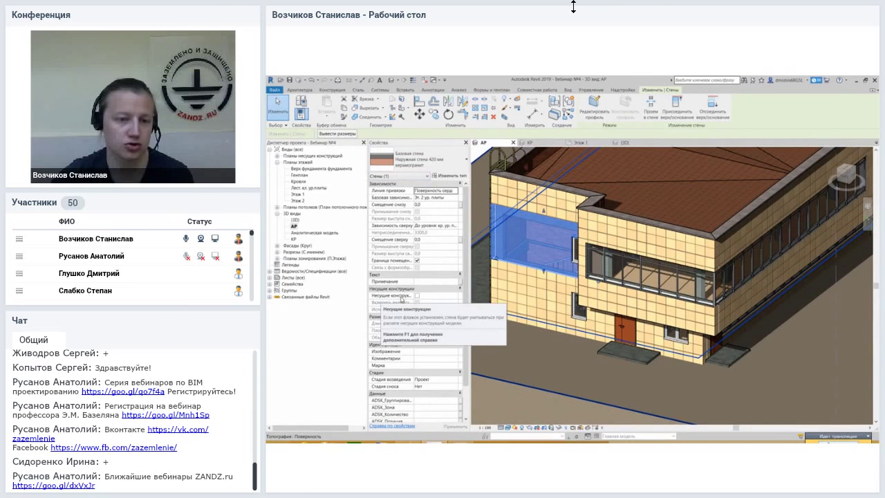
left_click(417, 296)
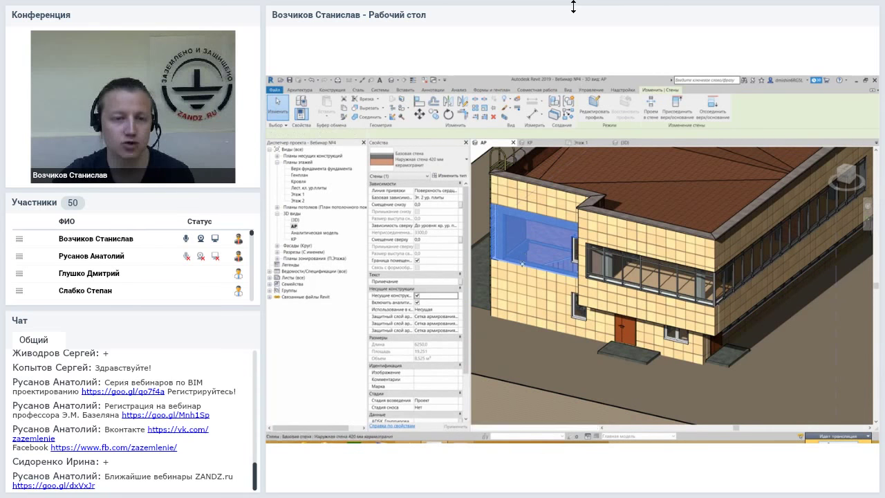
Orbit the clad building to another side, then open the КР structural 3D view.
middle_click_drag(524, 251, 556, 263, "shift")
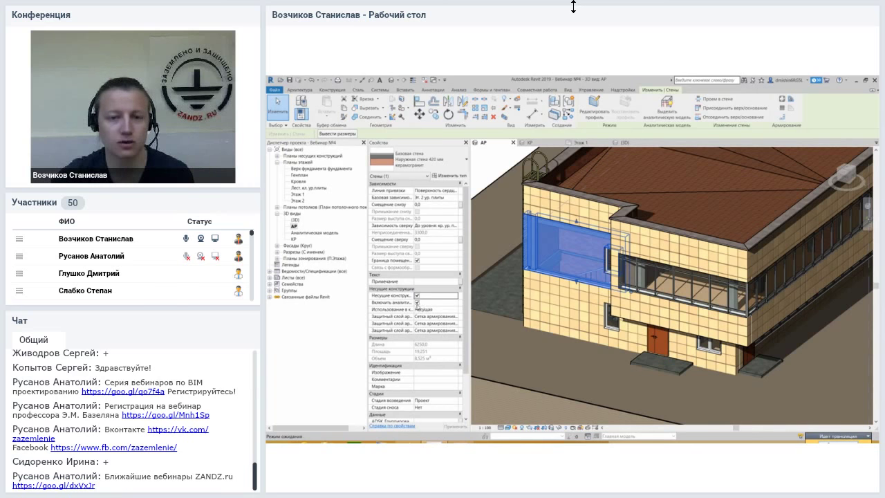
middle_click_drag(576, 282, 578, 287, "shift")
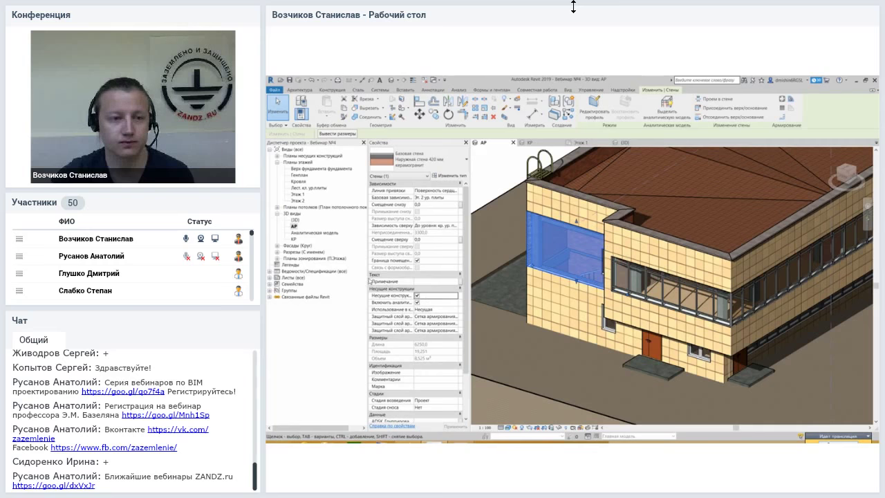
double_click(294, 239)
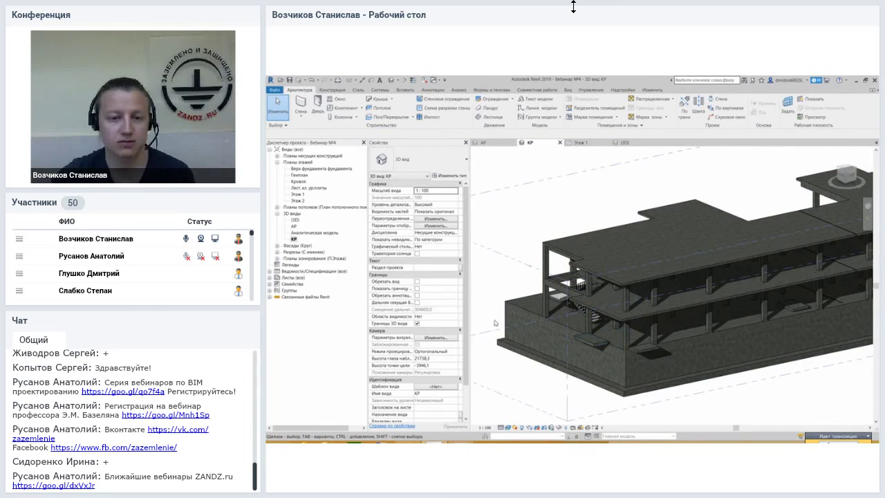
Select the concrete basement wall and open Type Properties for 'Бетон - 400 мм'.
left_click(505, 317)
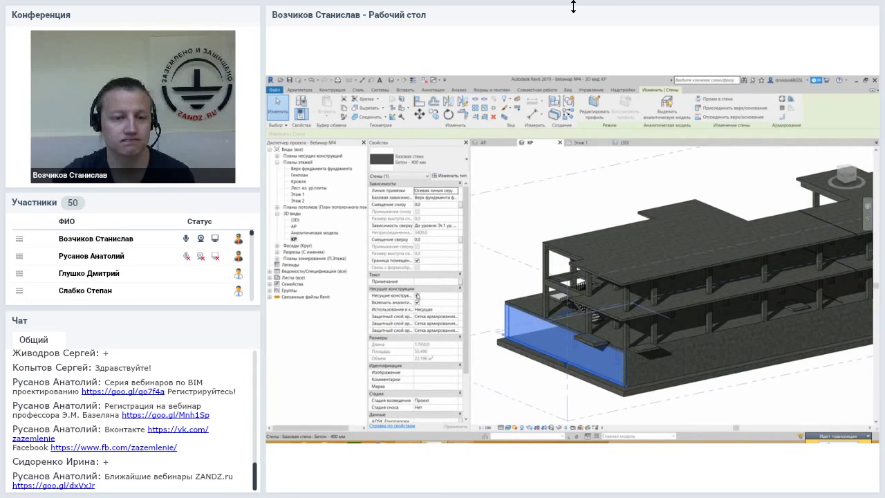
scroll(427, 331, "down", 2)
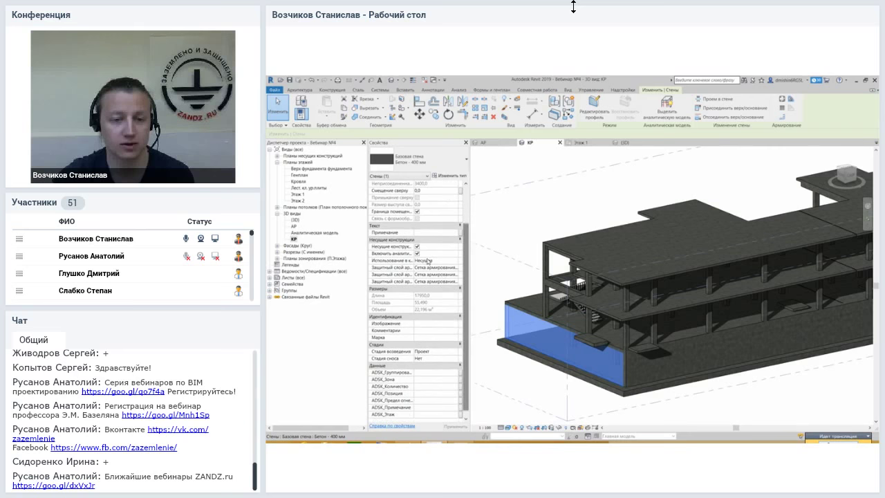
scroll(453, 221, "up", 2)
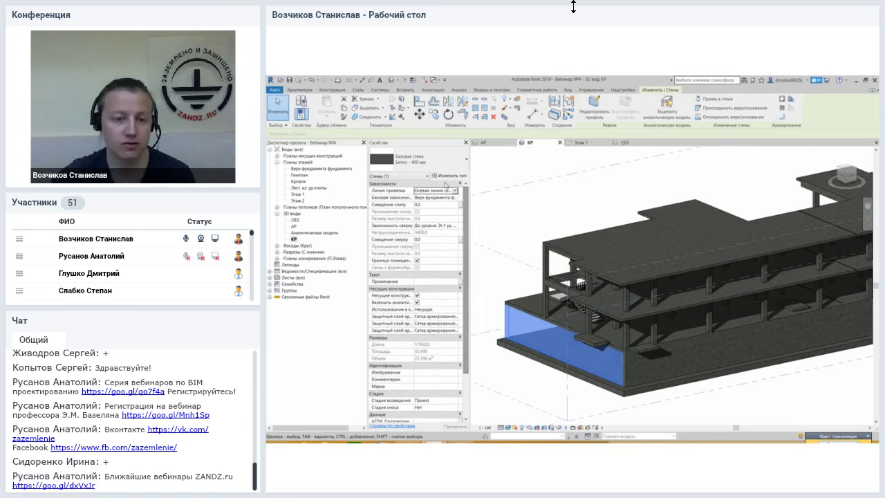
left_click(446, 176)
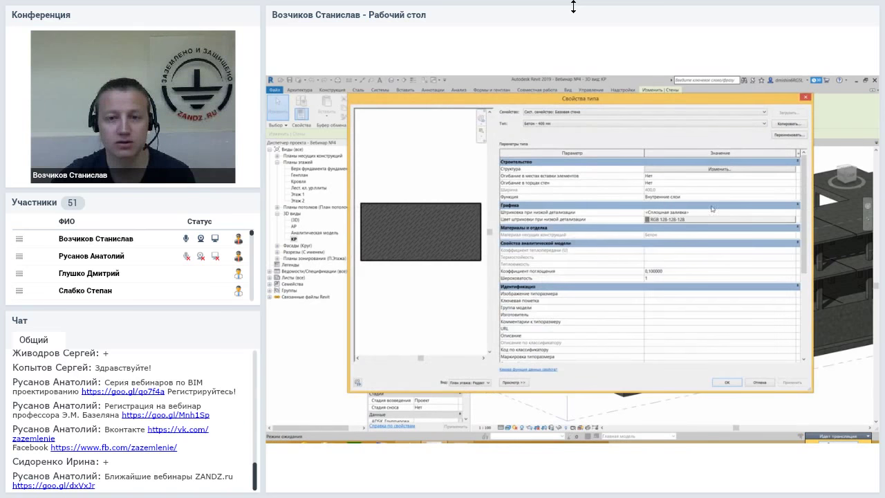
Open Edit Assembly for 'Бетон - 400 мм' and the Бетон structure layer's material.
left_click(693, 171)
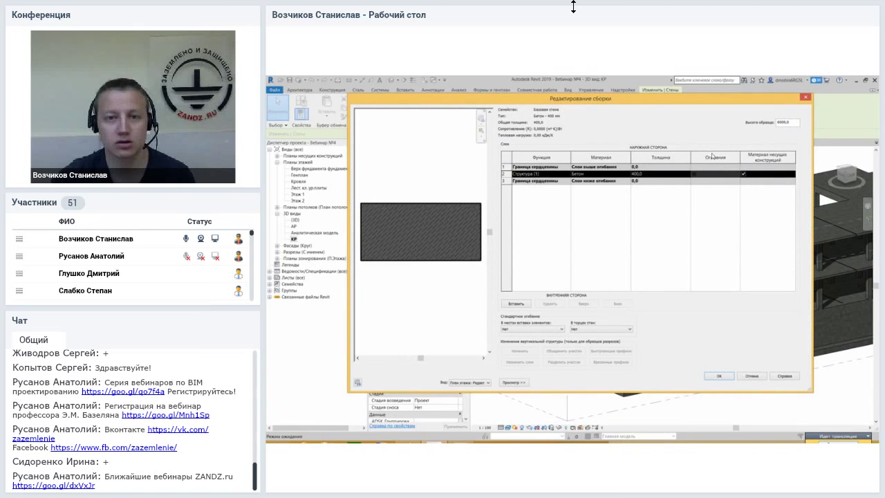
left_click_drag(554, 103, 486, 107)
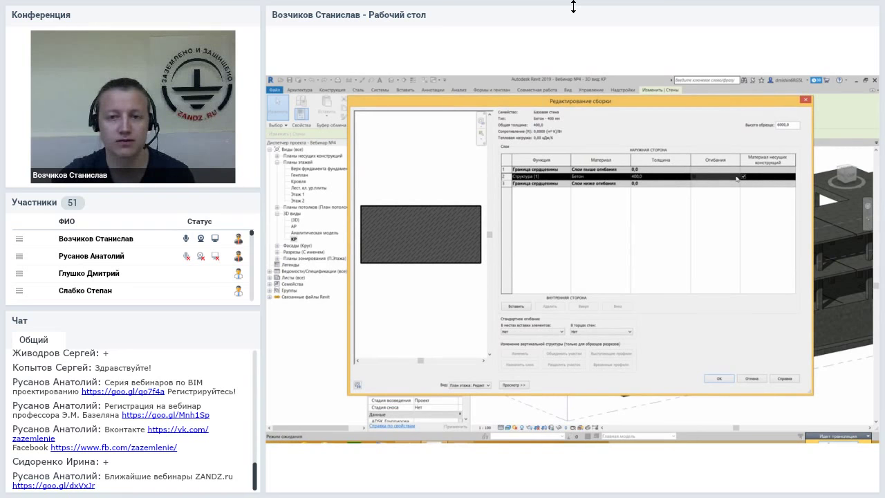
left_click(593, 178)
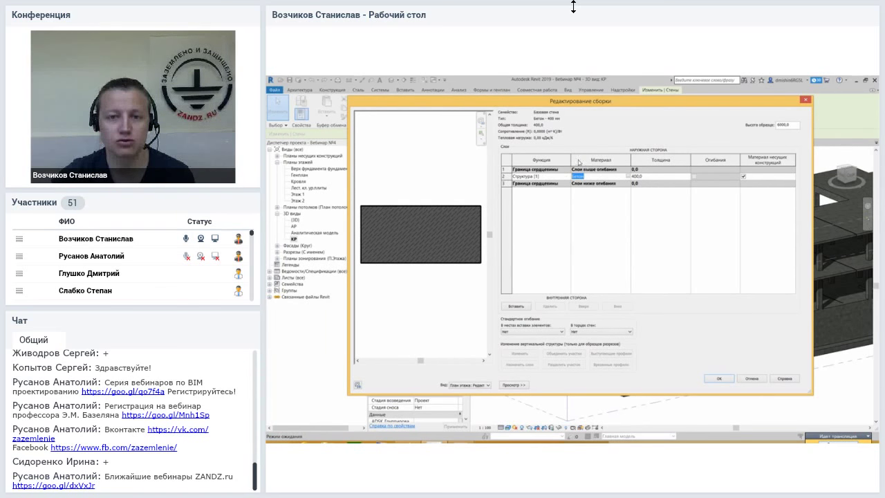
mouse_move(602, 102)
left_mouse_down()
mouse_move(599, 88)
mouse_move(600, 100)
left_mouse_up()
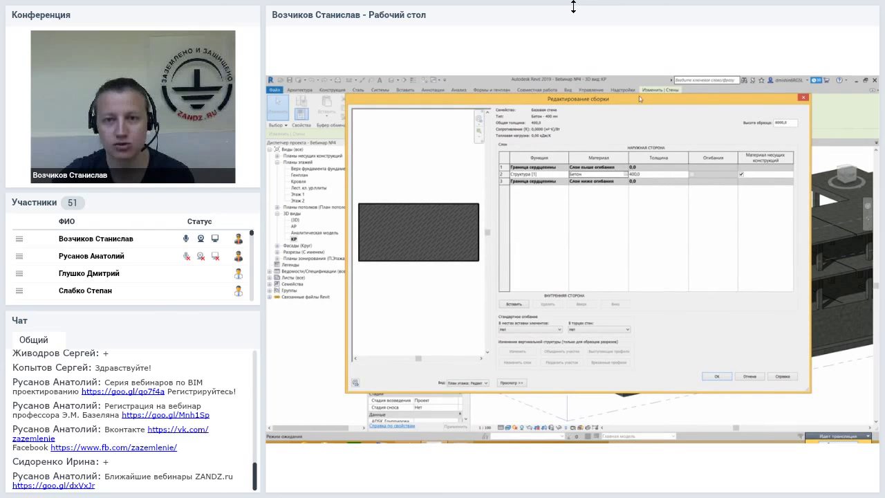
left_click_drag(639, 98, 639, 104)
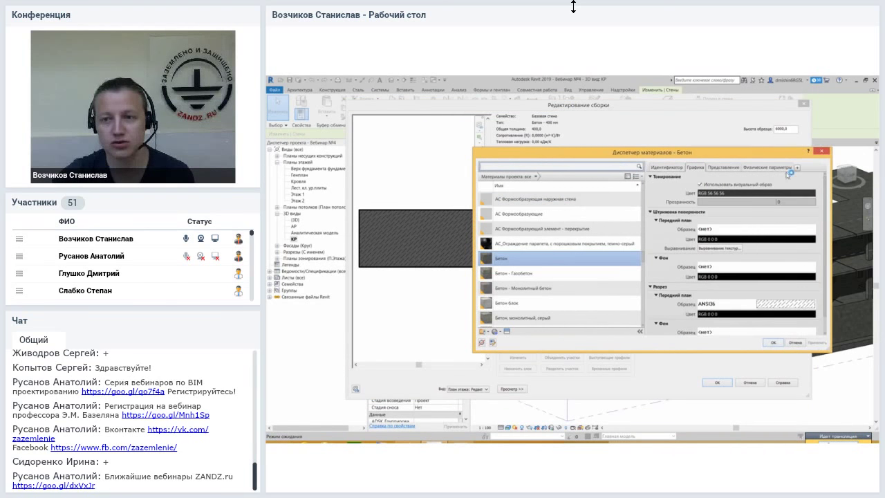
Inspect the concrete's mechanical and strength properties, then close the Material Browser and Edit Assembly.
left_click(775, 167)
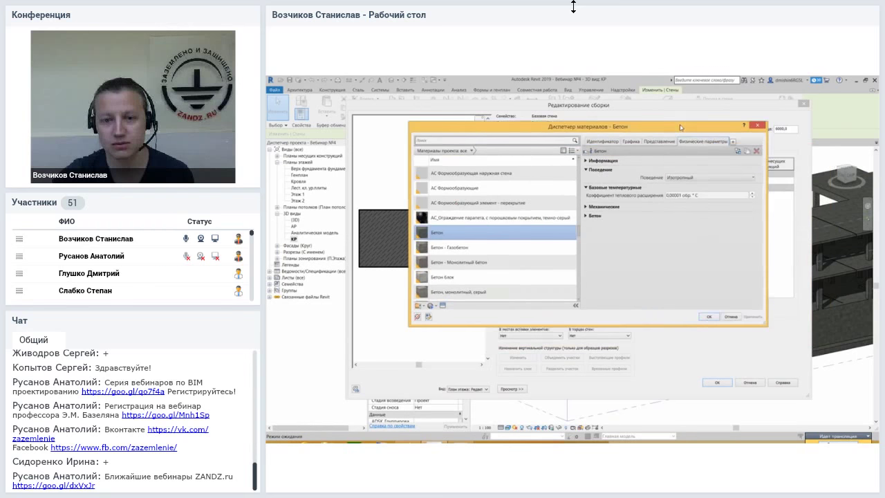
left_click(573, 199)
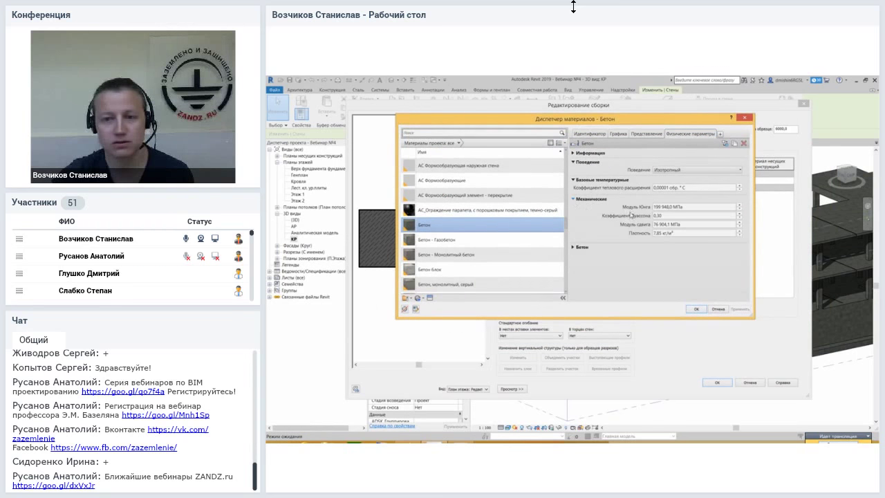
left_click(688, 224)
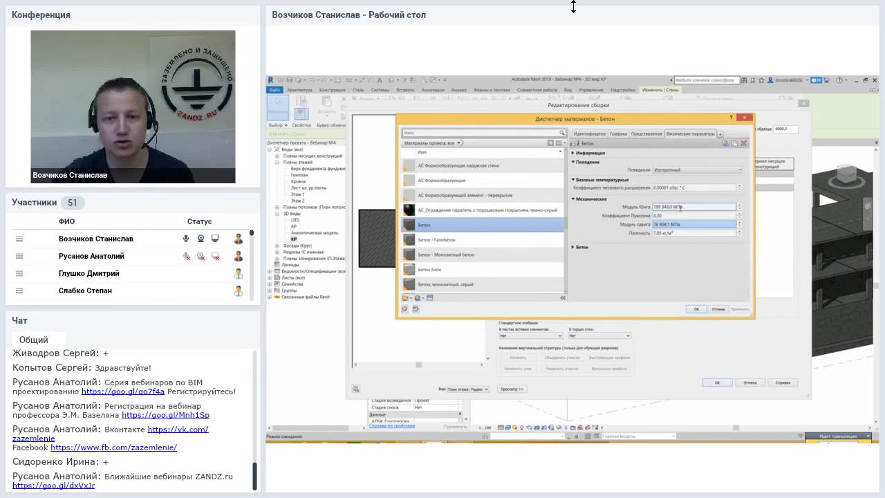
left_click(573, 247)
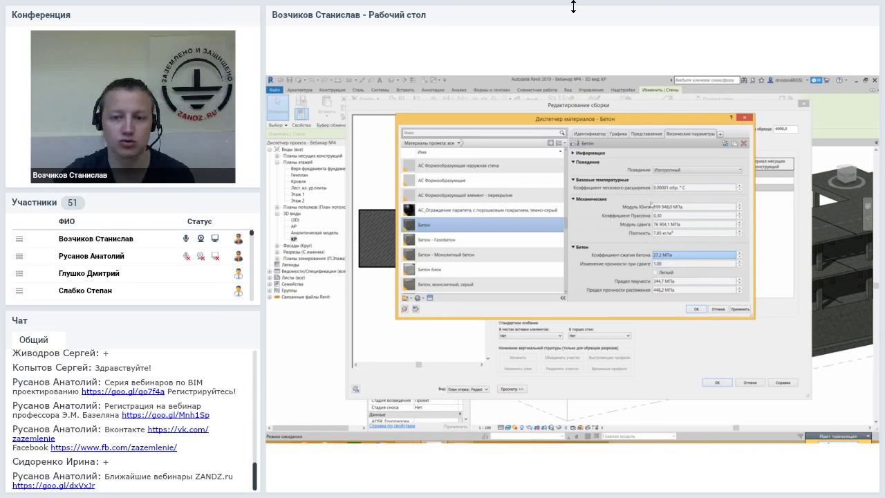
left_click(745, 119)
left_click(804, 104)
left_click(803, 104)
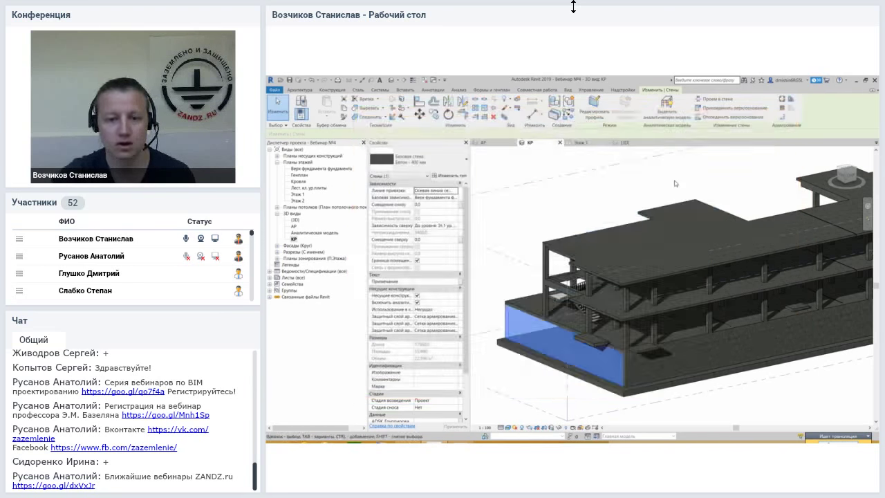
key("Escape")
mouse_move(680, 283)
middle_mouse_down("shift")
mouse_move(537, 291)
mouse_move(526, 192)
middle_mouse_up("shift")
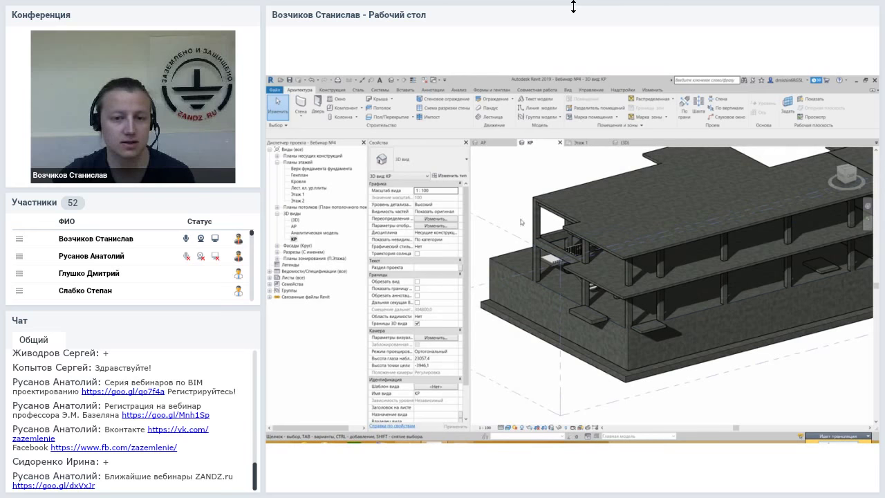
middle_click_drag(525, 191, 562, 248, "shift")
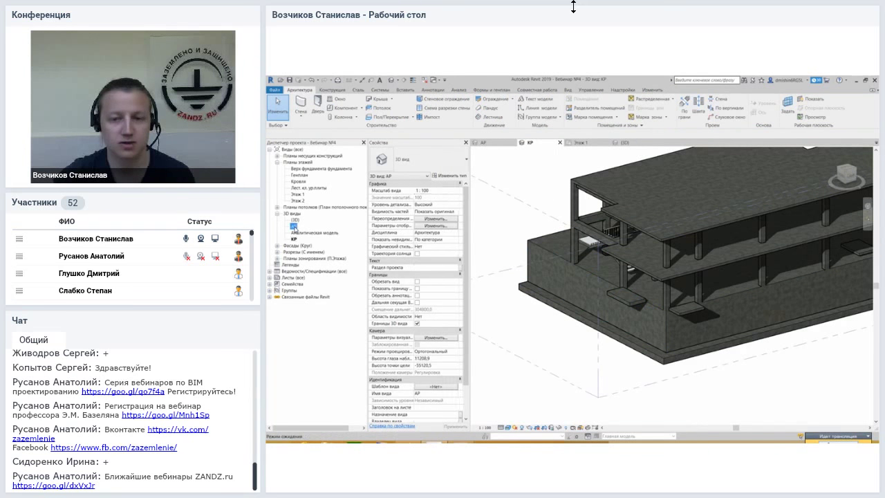
Return to the АР 3D view, orbit and zoom in, and select the upper-floor curtain wall.
double_click(294, 226)
middle_click_drag(641, 287, 802, 286, "shift")
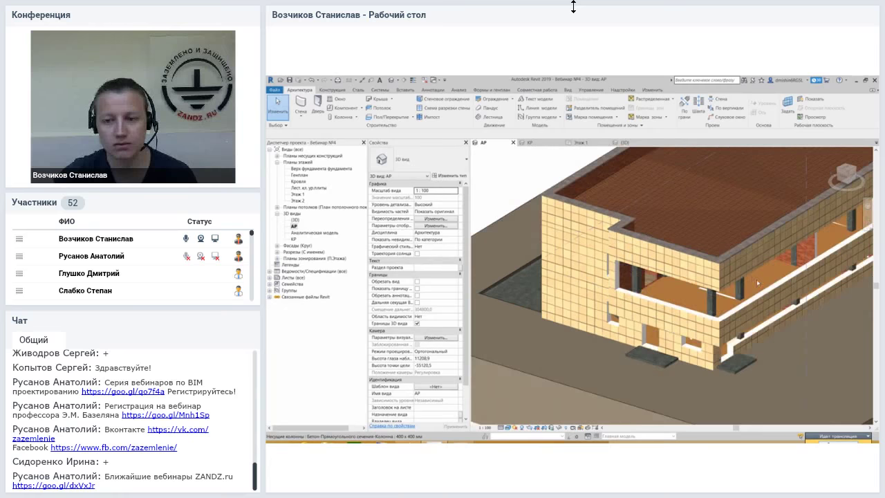
scroll(801, 287, "up", 2)
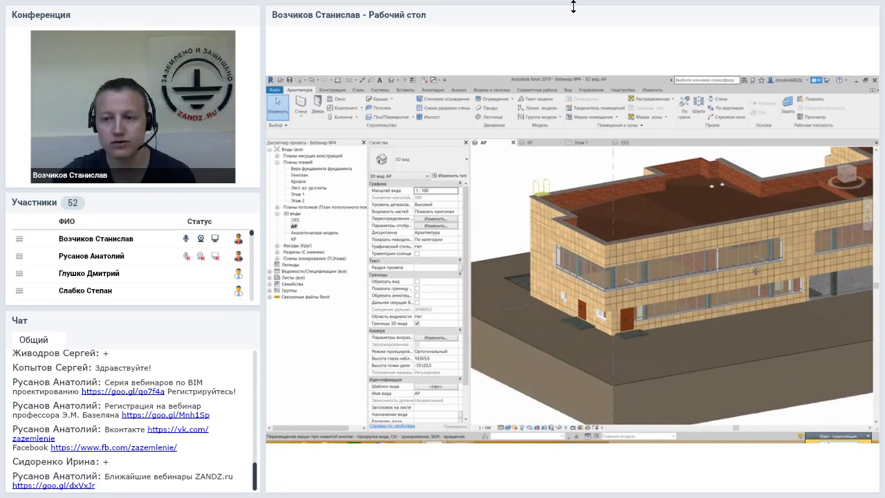
scroll(788, 257, "up", 1)
scroll(784, 256, "up", 1)
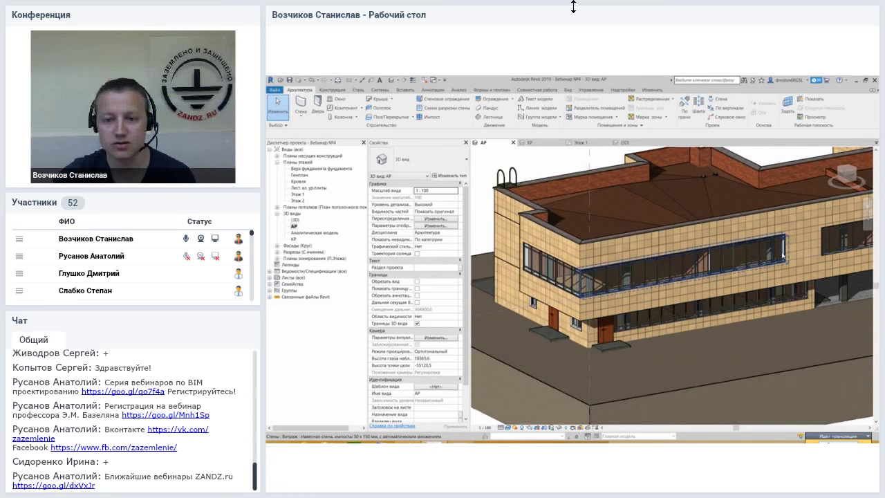
left_click(731, 254)
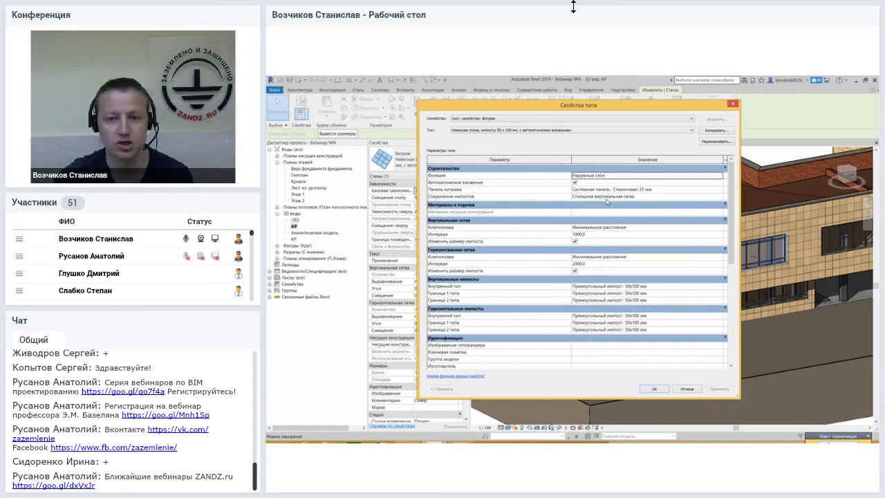
Review the curtain wall type's 1000/2000 grid spacing and 50 x 100 mm mullion settings.
left_click_drag(728, 173, 727, 169)
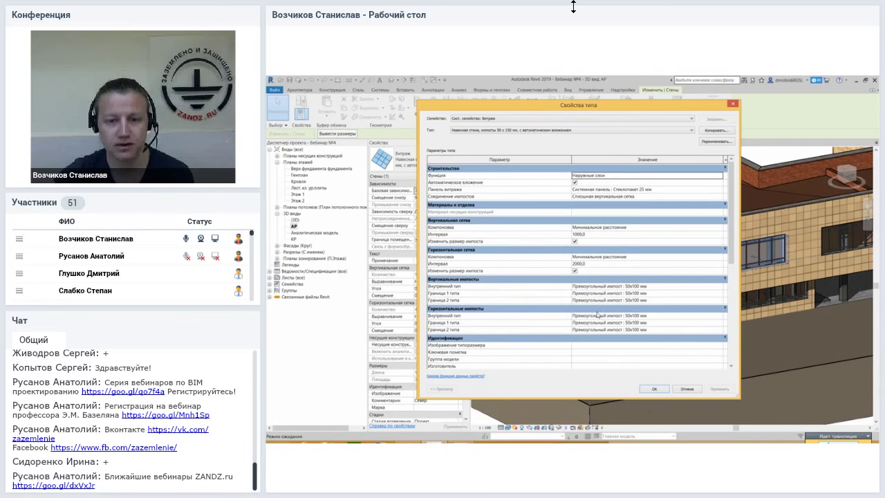
Close the curtain wall's Type Properties, deselect it, and orbit closer to the facade windows.
left_click(732, 105)
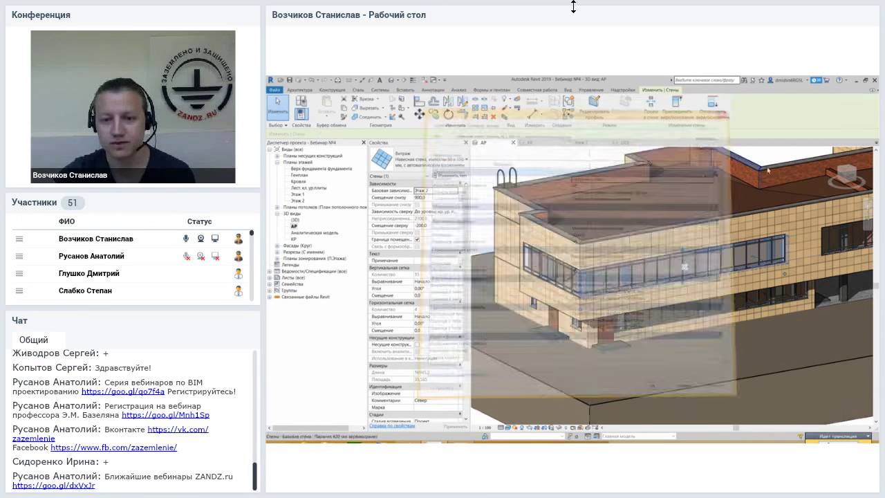
key("Escape")
scroll(658, 276, "up", 4)
middle_click_drag(658, 275, 746, 232, "shift")
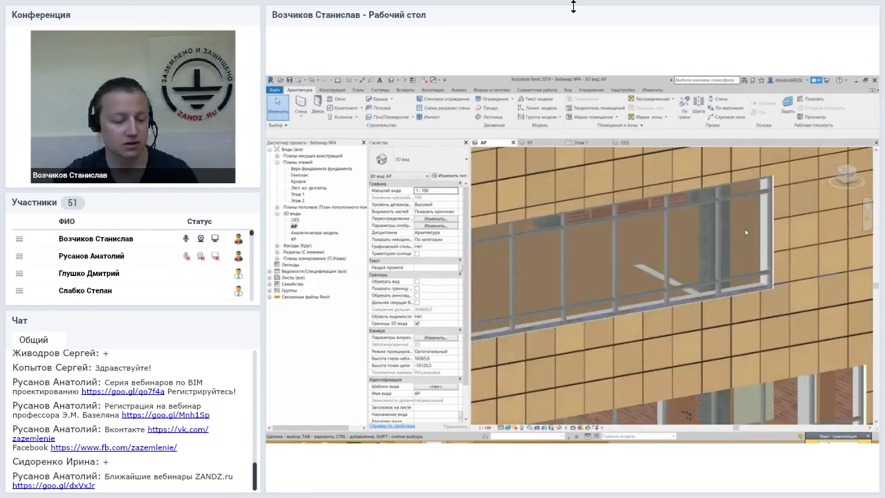
scroll(668, 254, "up", 2)
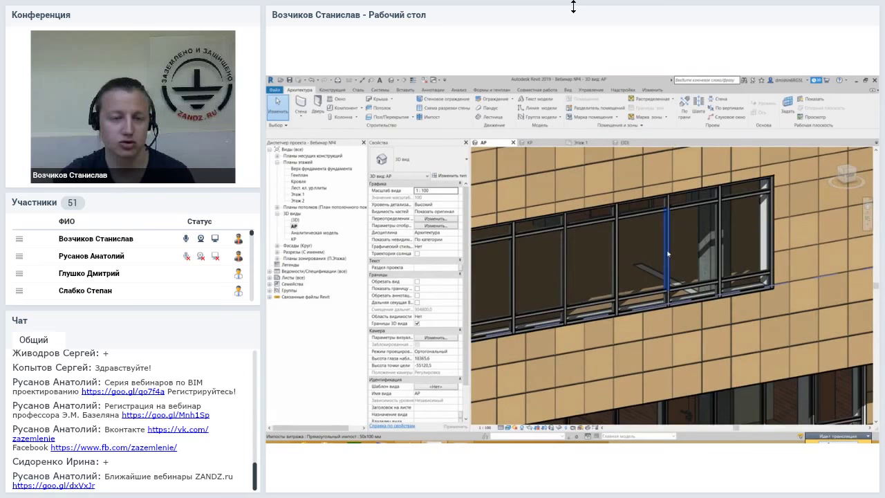
middle_click_drag(667, 256, 708, 243, "shift")
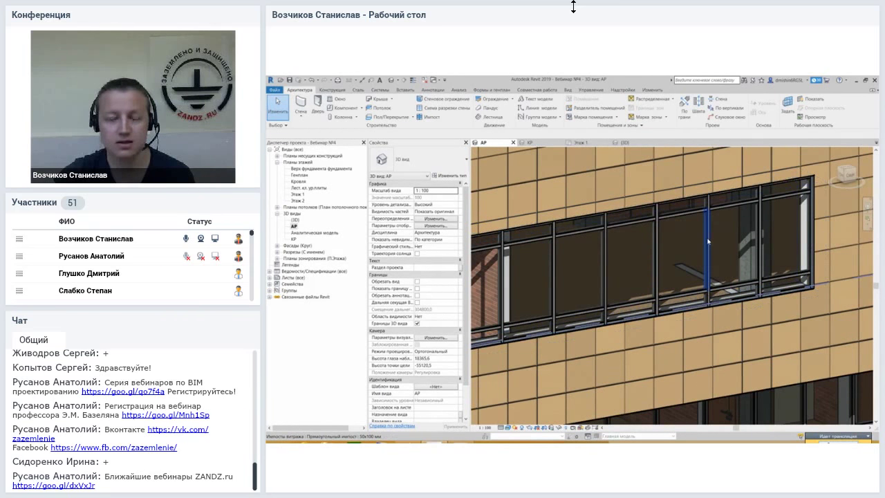
Select parts of the upper curtain wall: a mullion, a glass panel, then the whole wall.
left_click(708, 241)
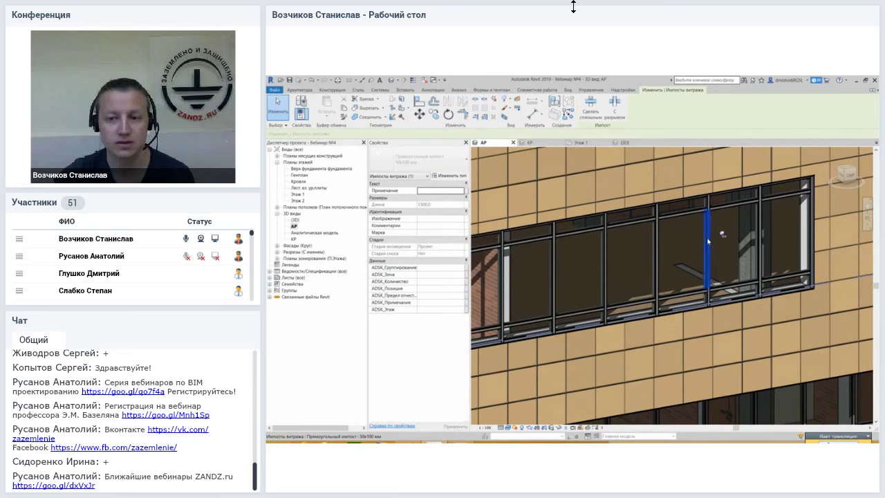
scroll(708, 222, "up", 5)
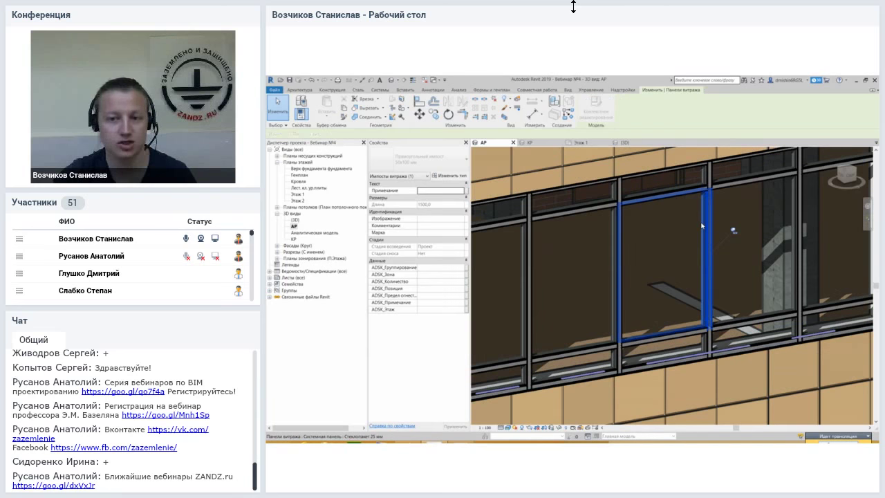
left_click(641, 242)
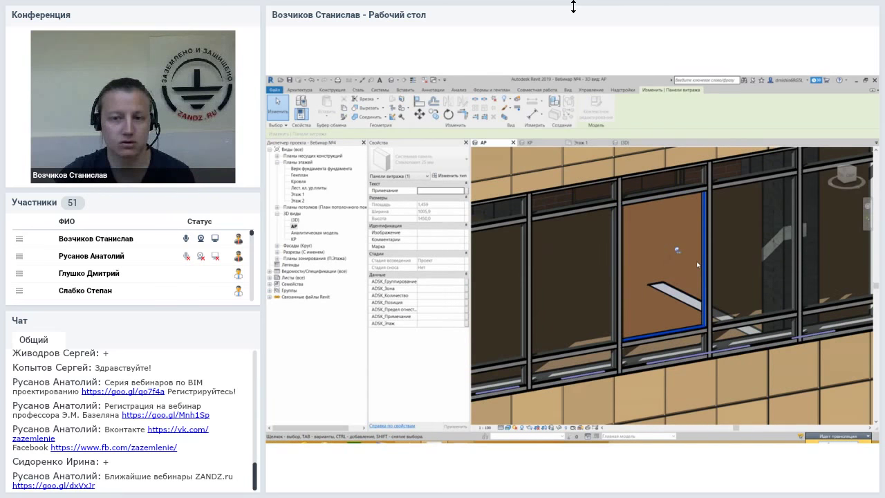
scroll(698, 264, "down", 3)
scroll(722, 297, "up", 2)
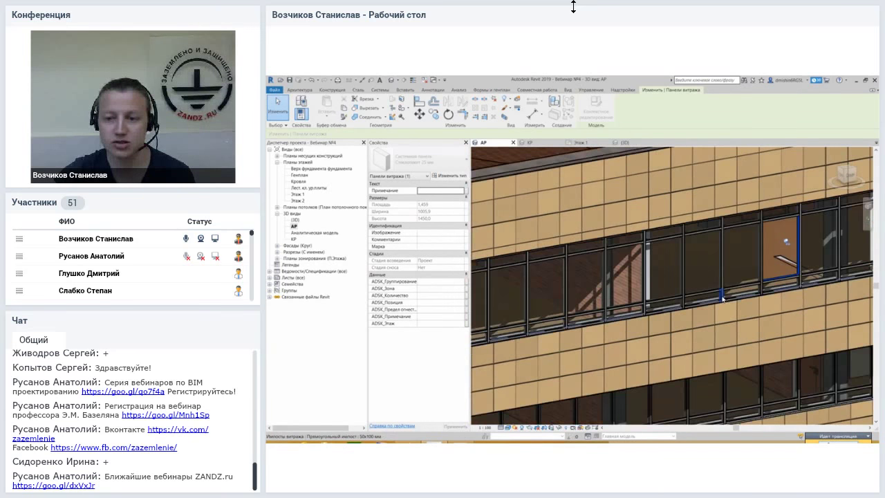
left_click(778, 277)
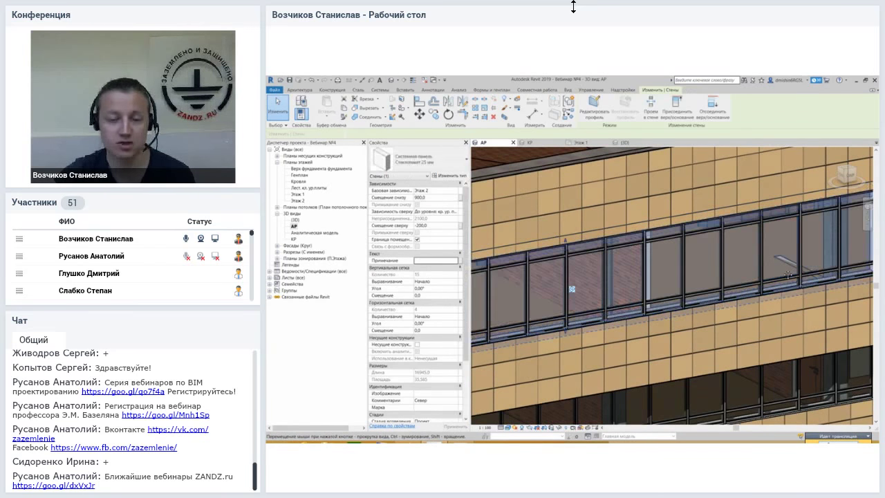
Select one glazed panel (Стеклопакет 25 мм, 1450 mm high) of the upper curtain wall.
middle_click_drag(778, 276, 692, 275, "shift")
key("Escape")
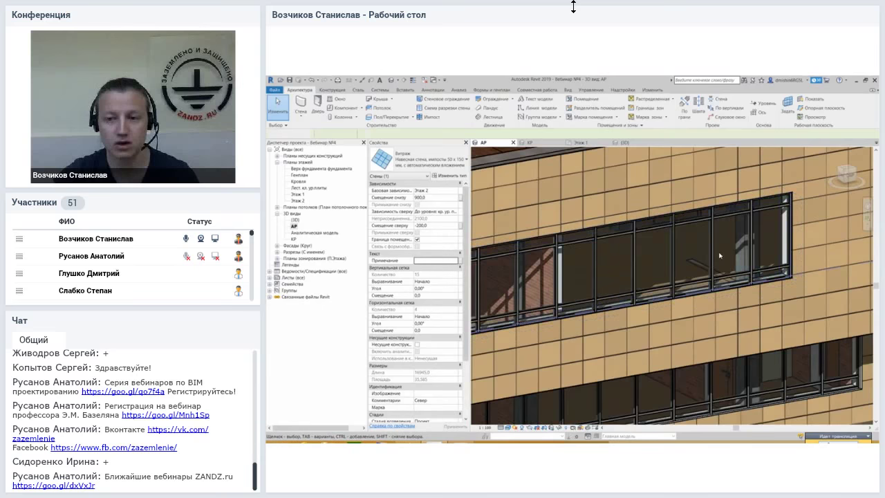
scroll(696, 243, "up", 2)
scroll(700, 226, "up", 2)
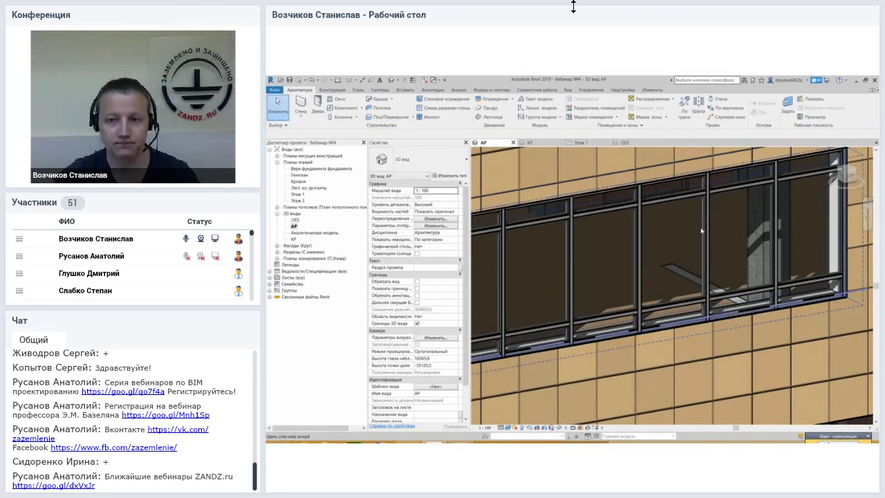
left_click(699, 231)
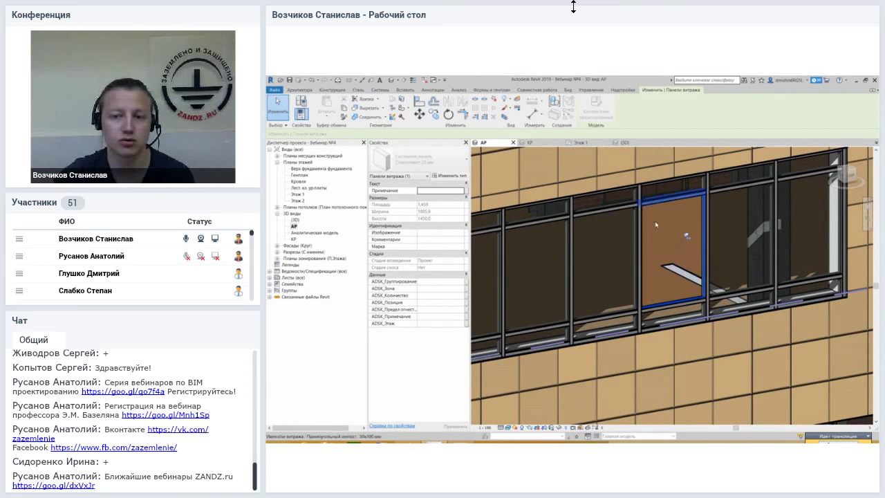
middle_click_drag(701, 231, 672, 254, "shift")
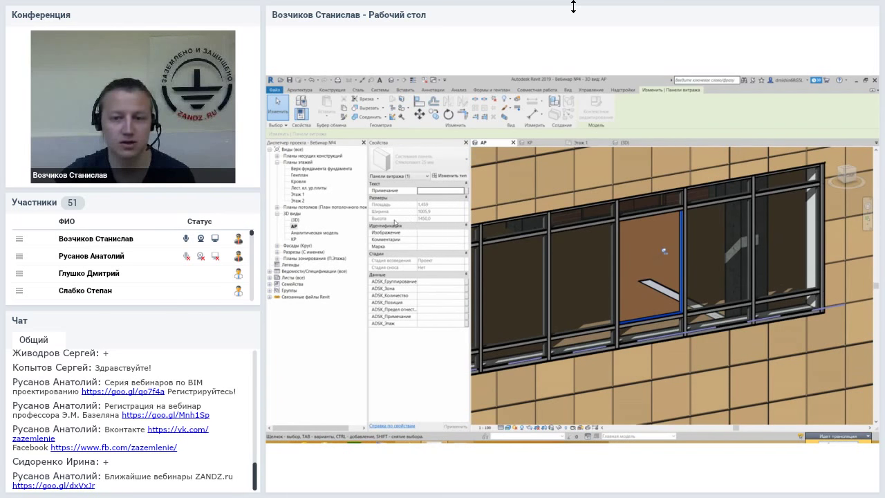
middle_click_drag(664, 253, 640, 259)
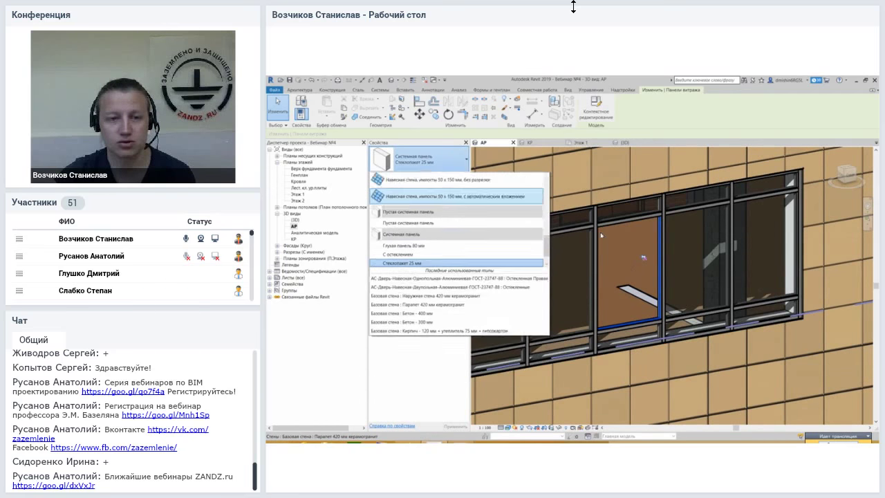
Change the selected glass panel to 'Системная панель: Глухая панель 80 мм' and deselect it.
scroll(547, 258, "up", 1)
scroll(547, 258, "up", 1)
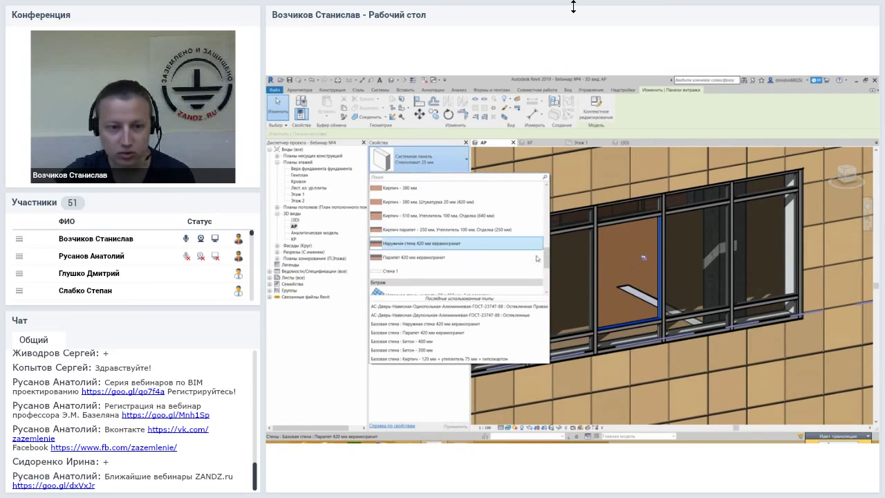
scroll(547, 258, "up", 1)
left_click_drag(547, 258, 546, 282)
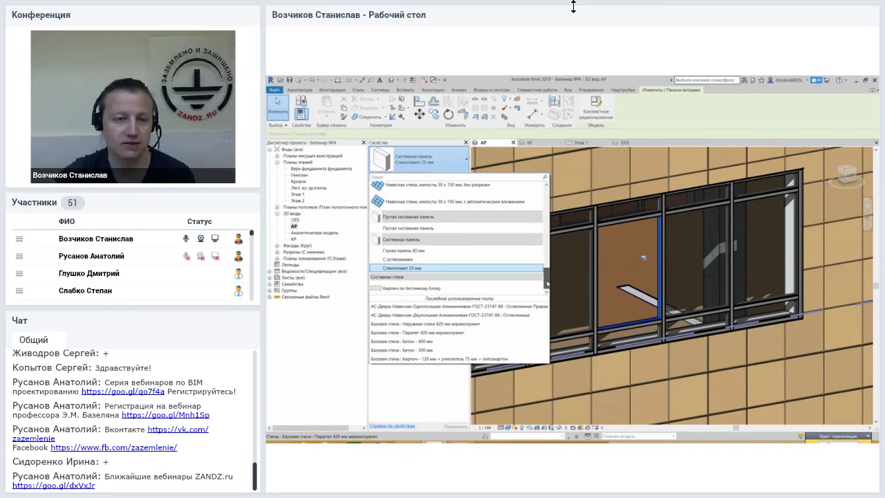
left_click_drag(548, 280, 547, 288)
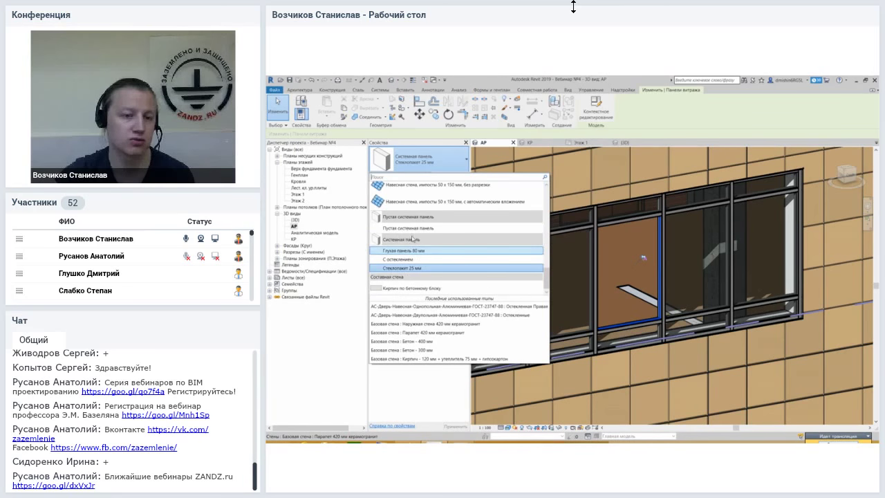
mouse_move(404, 250)
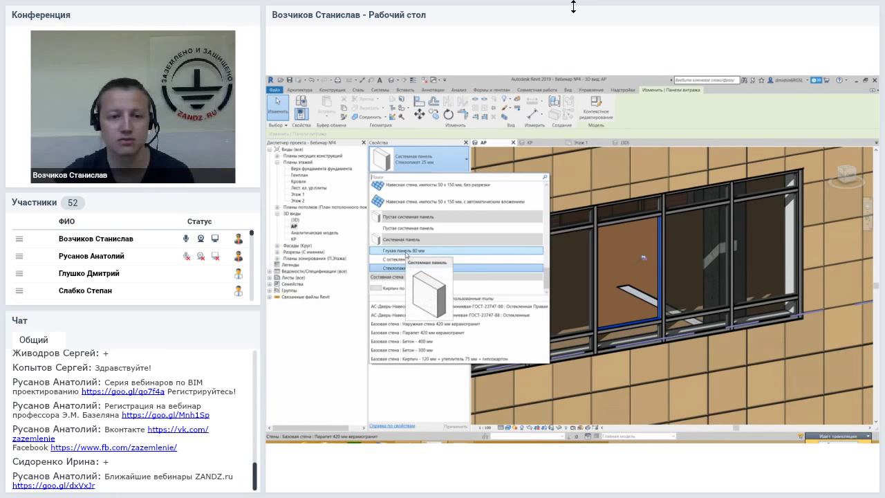
left_click(417, 251)
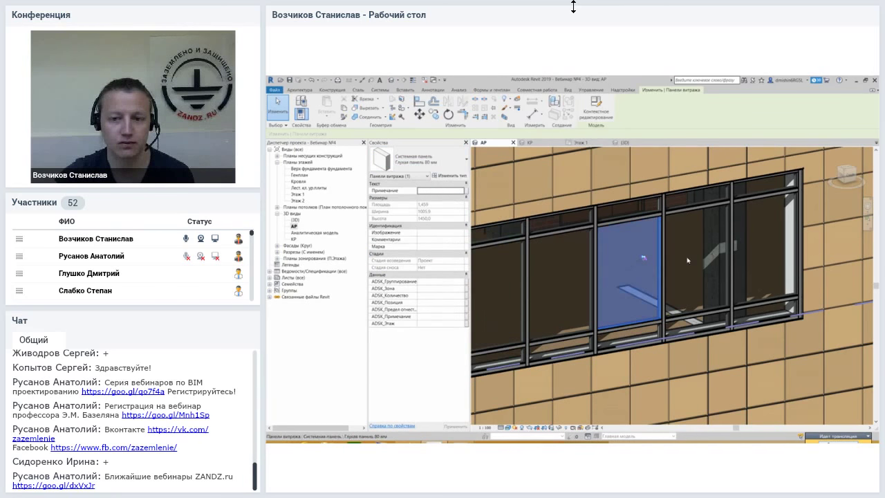
key("Escape")
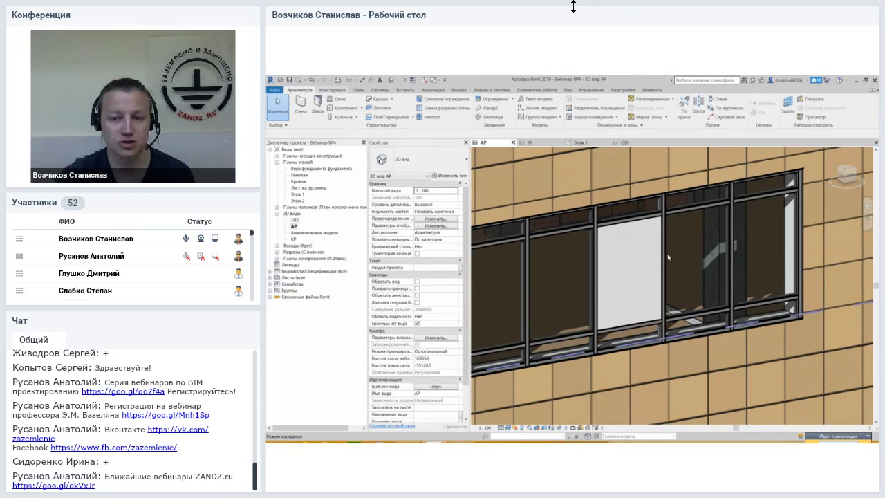
Change another glass panel of the curtain wall to the Кирпич - 120 мм brick wall type.
key("Tab")
left_click(646, 256)
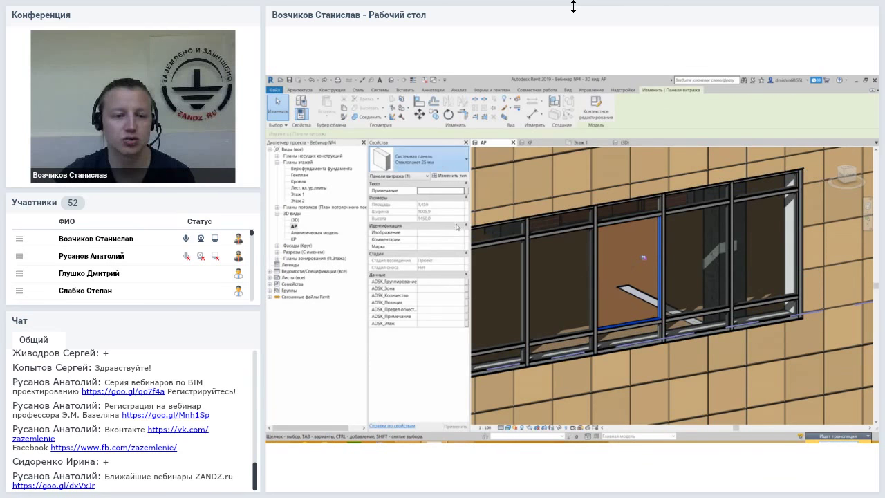
left_click(422, 159)
scroll(417, 235, "up", 1)
scroll(417, 235, "up", 1)
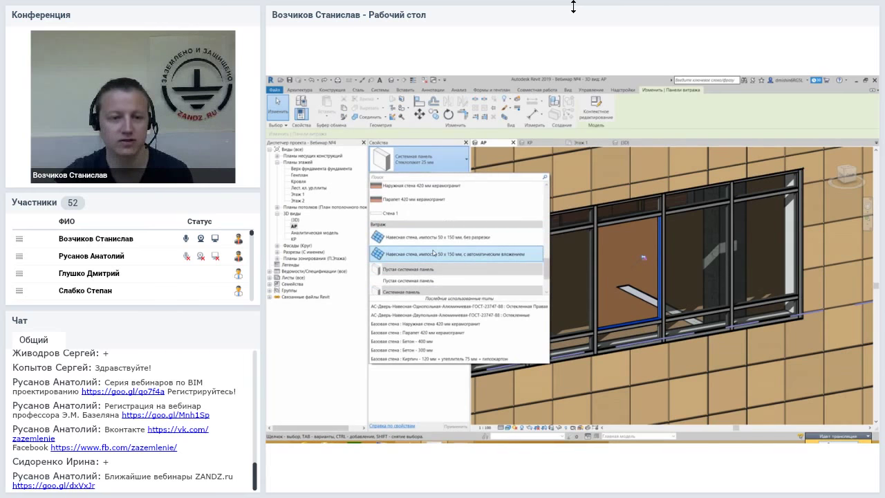
scroll(434, 254, "up", 1)
scroll(434, 257, "up", 1)
scroll(433, 263, "up", 2)
scroll(434, 268, "up", 1)
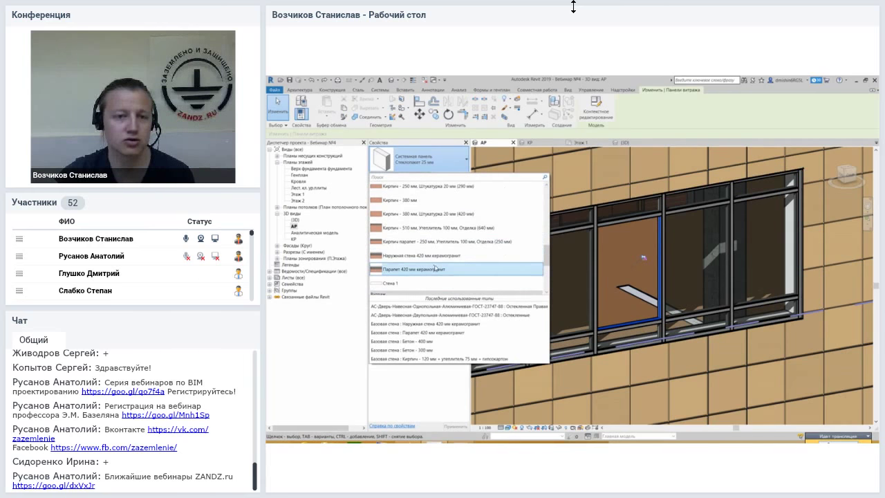
scroll(434, 268, "up", 1)
scroll(442, 266, "up", 2)
scroll(506, 256, "up", 2)
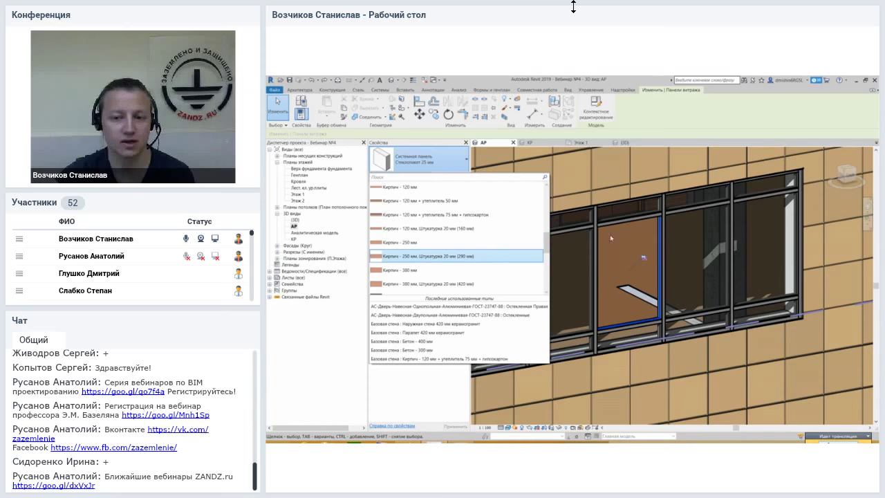
scroll(484, 244, "up", 2)
scroll(410, 246, "up", 2)
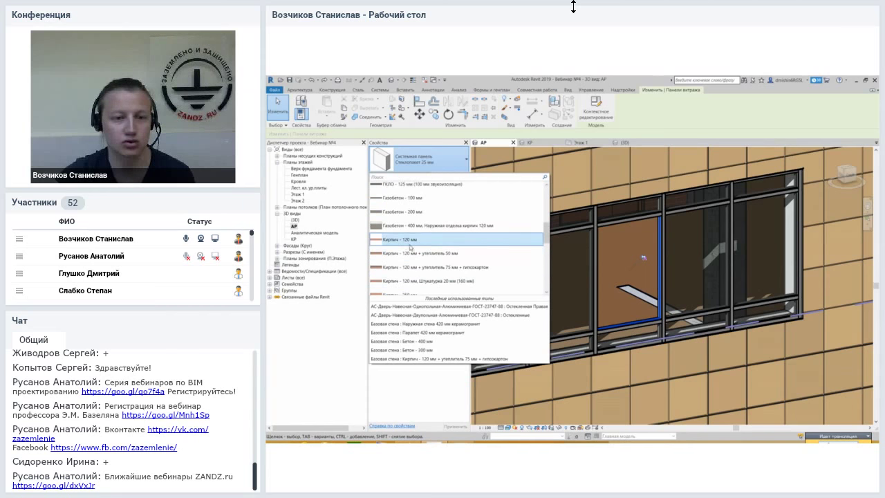
left_click(405, 240)
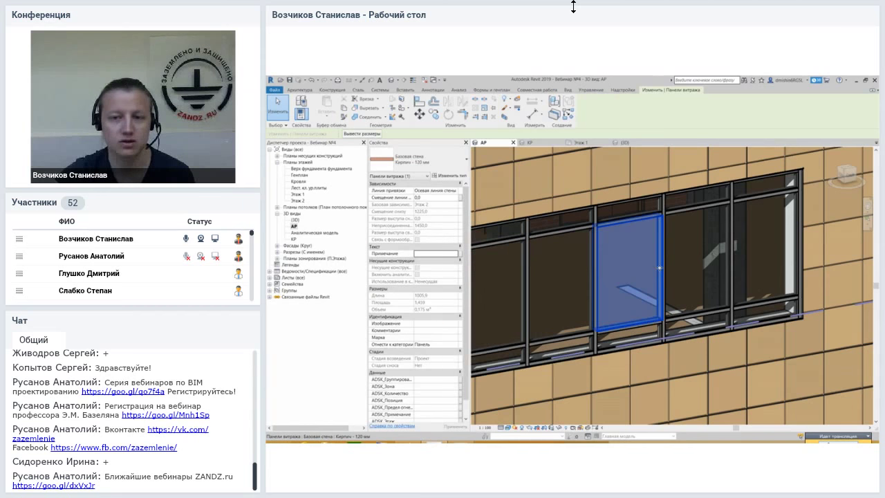
key("Escape")
Orbit around the brick panel and select the vertical mullion beside it.
middle_click_drag(694, 252, 675, 255)
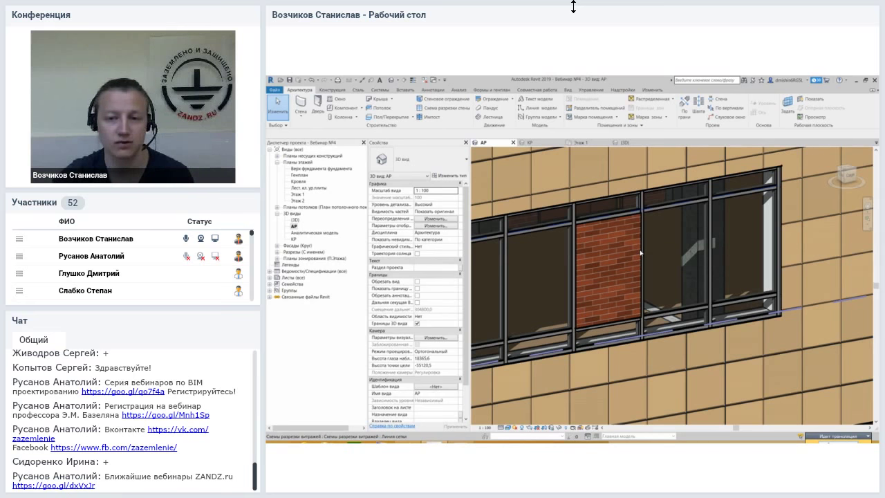
mouse_move(641, 254)
middle_mouse_down("shift")
mouse_move(783, 248)
mouse_move(634, 241)
middle_mouse_up("shift")
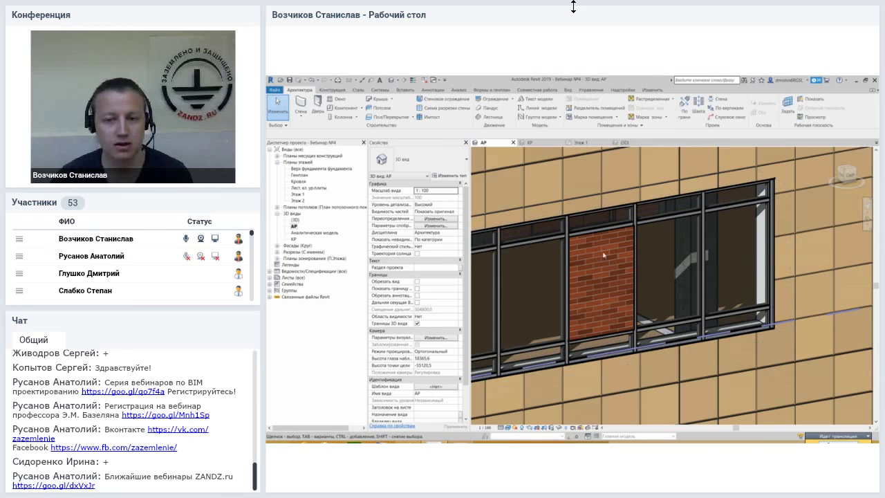
middle_click_drag(608, 231, 663, 262, "shift")
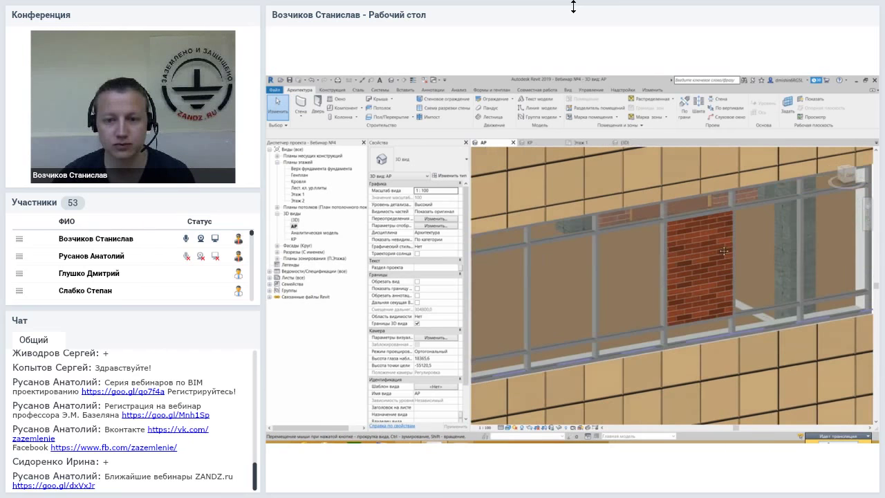
left_click(611, 270)
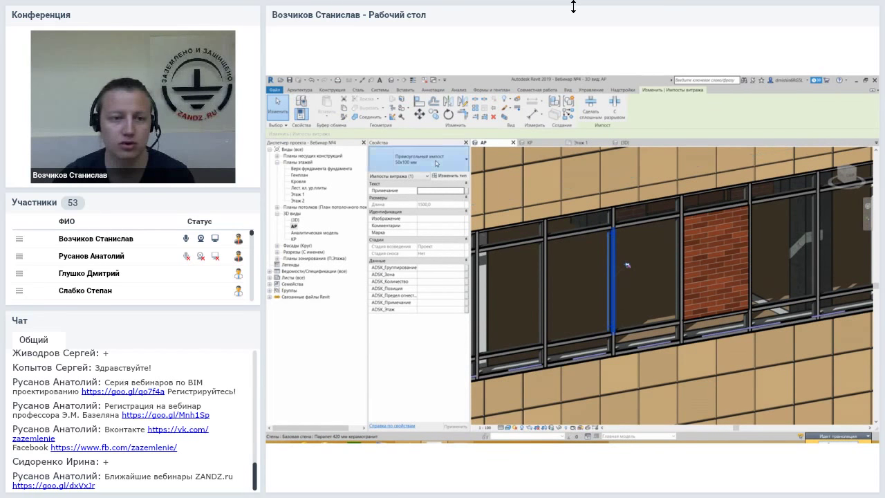
Change the vertical mullion to 'Импост круглого сечения Радиус 50 мм'.
left_click(434, 162)
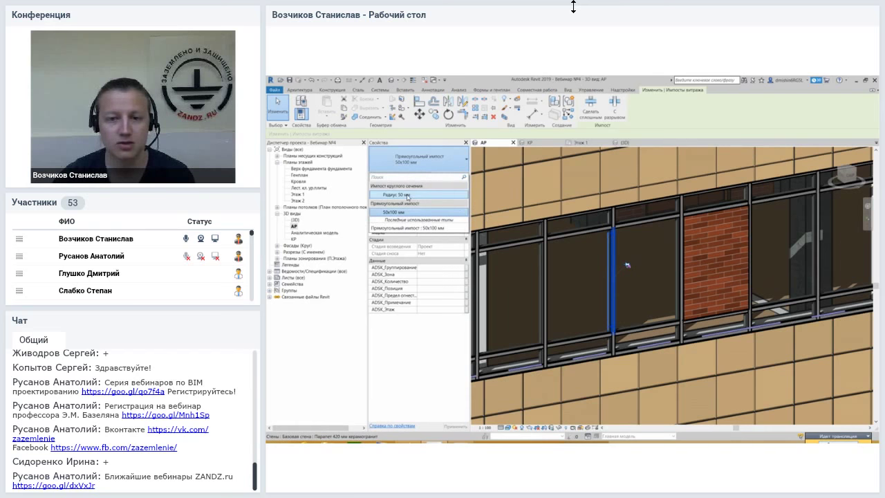
left_click(629, 264)
key("Escape")
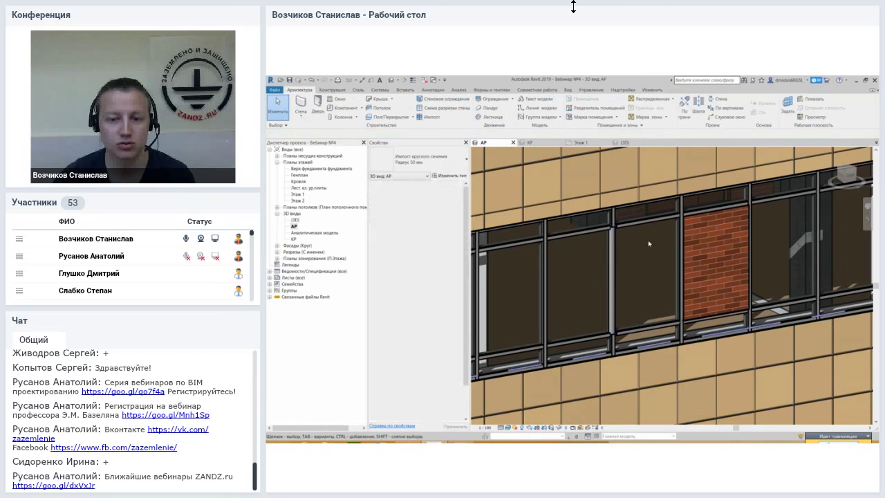
Orbit to the building corner and select the upper-floor 'Витраж' curtain wall.
scroll(630, 319, "down", 2)
scroll(630, 311, "down", 2)
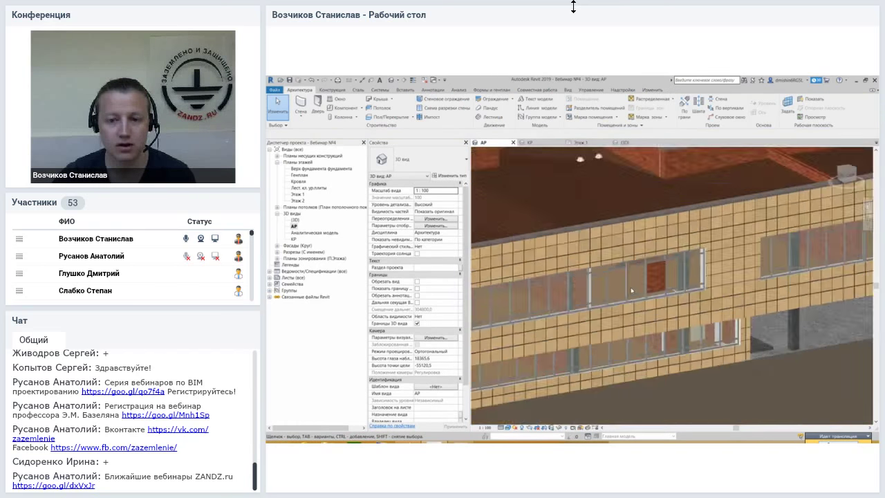
scroll(636, 296, "down", 2)
middle_click_drag(637, 297, 562, 181, "shift")
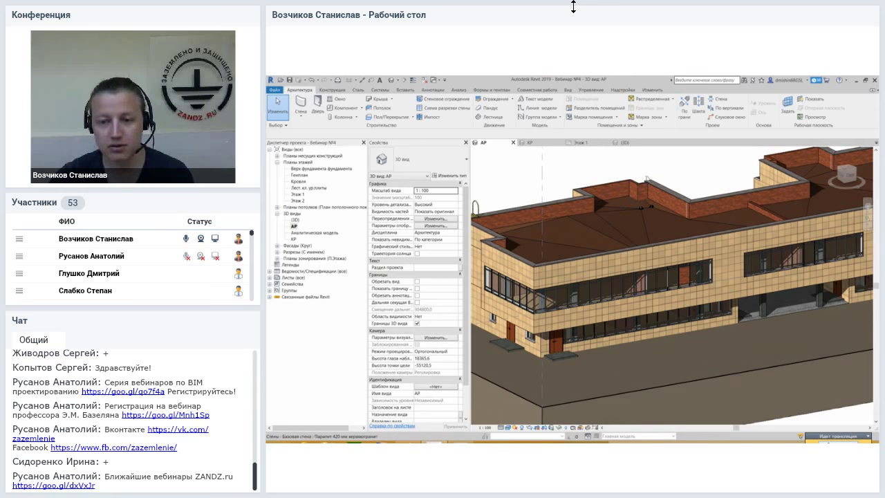
middle_click_drag(562, 181, 693, 286, "shift")
scroll(693, 287, "up", 3)
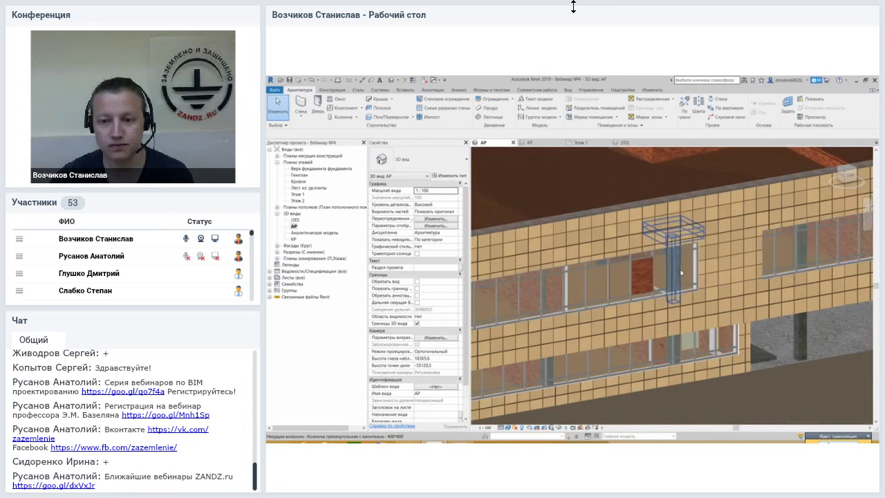
left_click(697, 286)
mouse_move(697, 288)
middle_mouse_down("shift")
mouse_move(512, 289)
mouse_move(588, 299)
mouse_move(620, 377)
middle_mouse_up("shift")
left_click(588, 299)
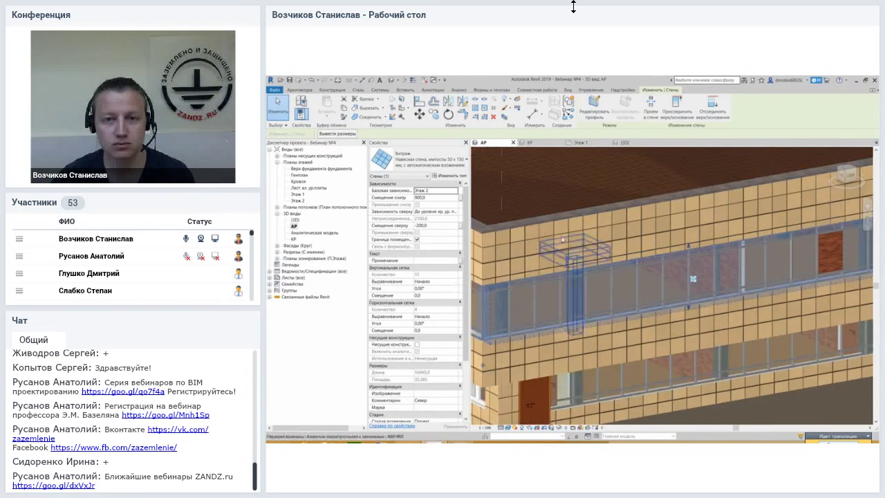
Start a curtain wall like the selected one with CS, cancelling the misplaced first point.
key("c")
key("s")
scroll(608, 370, "down", 2)
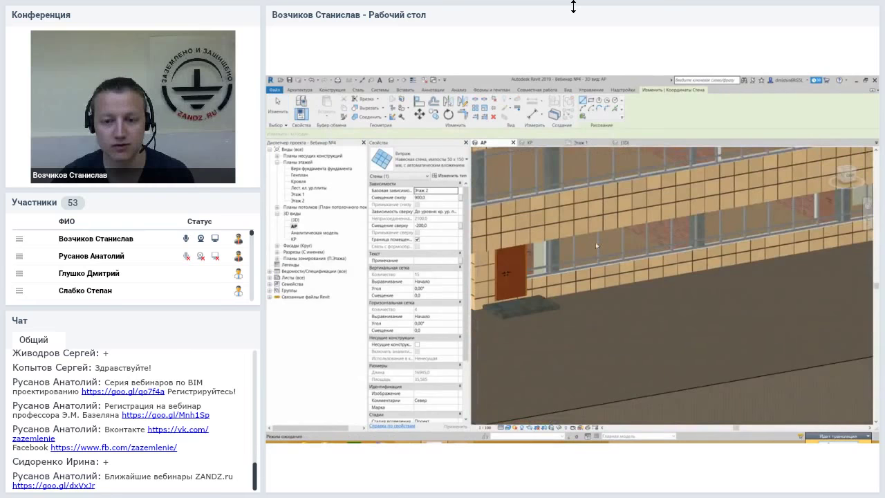
scroll(605, 367, "down", 2)
left_click(600, 365)
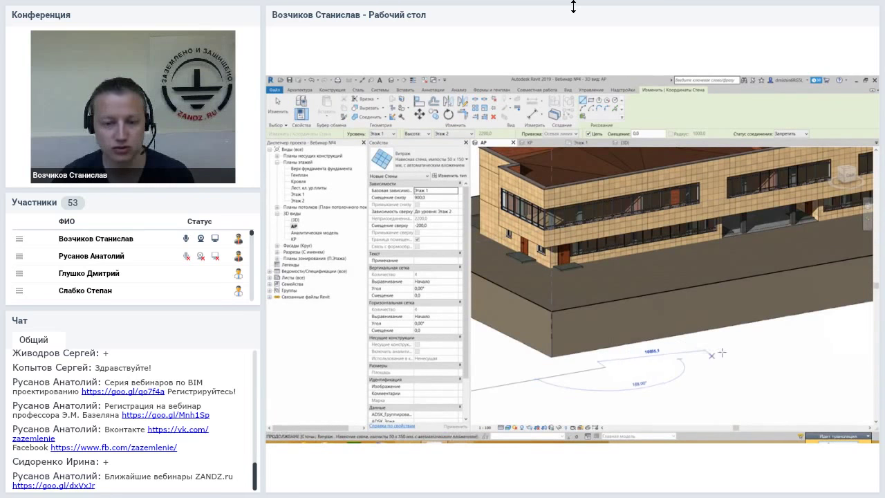
key("Escape")
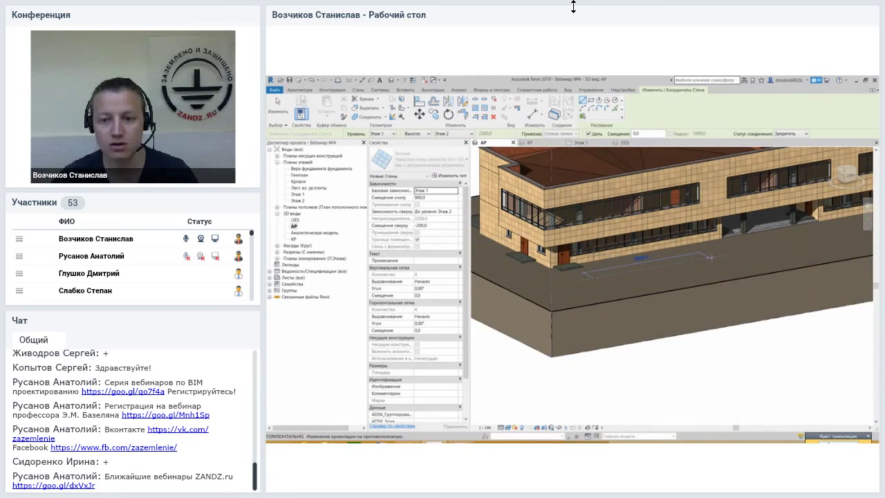
scroll(659, 251, "up", 3)
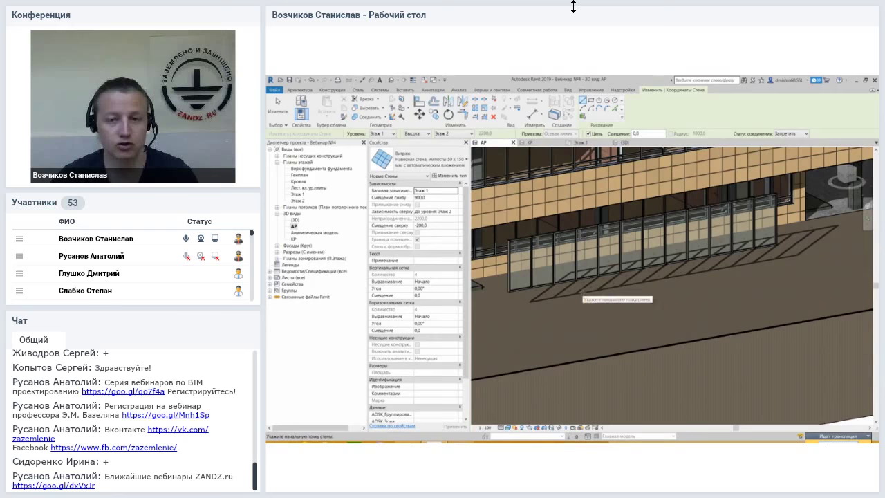
Choose 'Навесная стена, импосты 50 x 150 мм, без разрезки' and place its start along the ground floor.
left_click(435, 161)
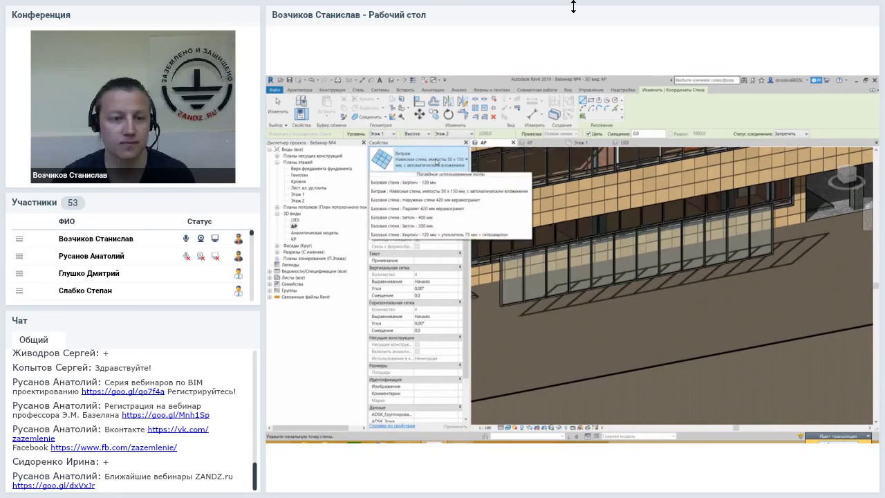
left_click(512, 246)
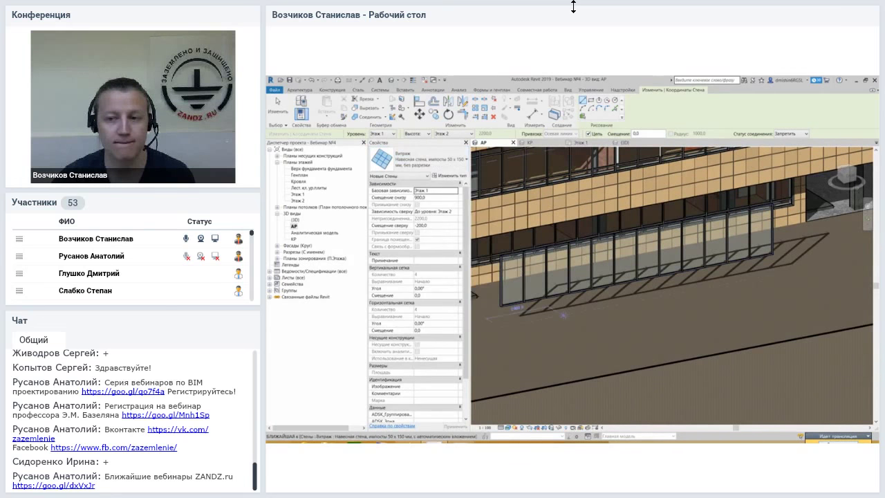
scroll(564, 316, "up", 2)
scroll(570, 310, "up", 2)
scroll(581, 301, "up", 1)
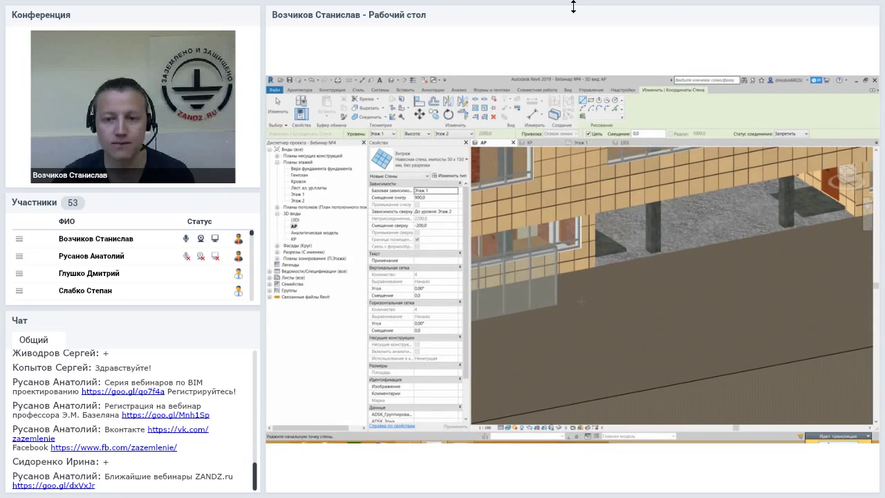
left_click(579, 299)
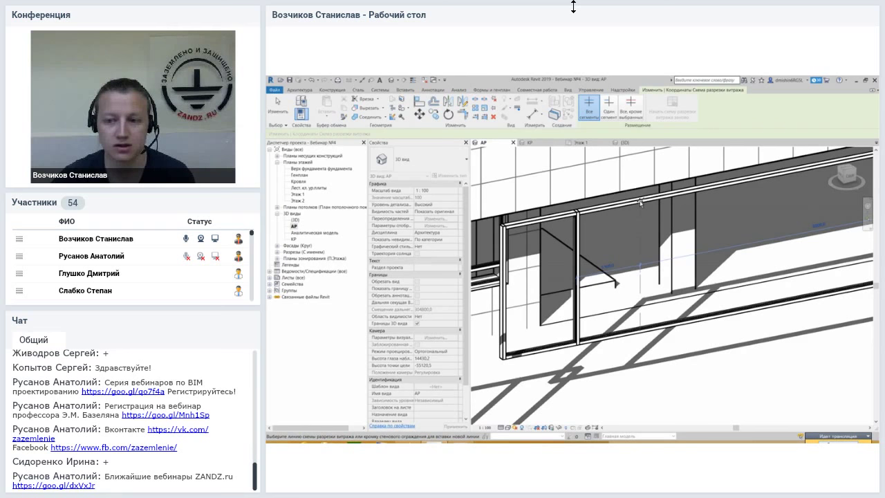
Add two vertical grid lines and a one-segment horizontal grid line to the new curtain wall.
left_click(639, 202)
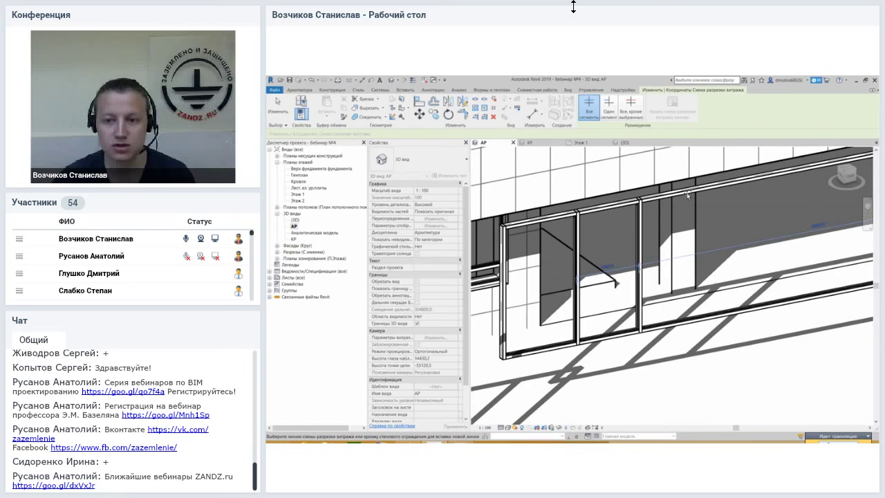
left_click(687, 198)
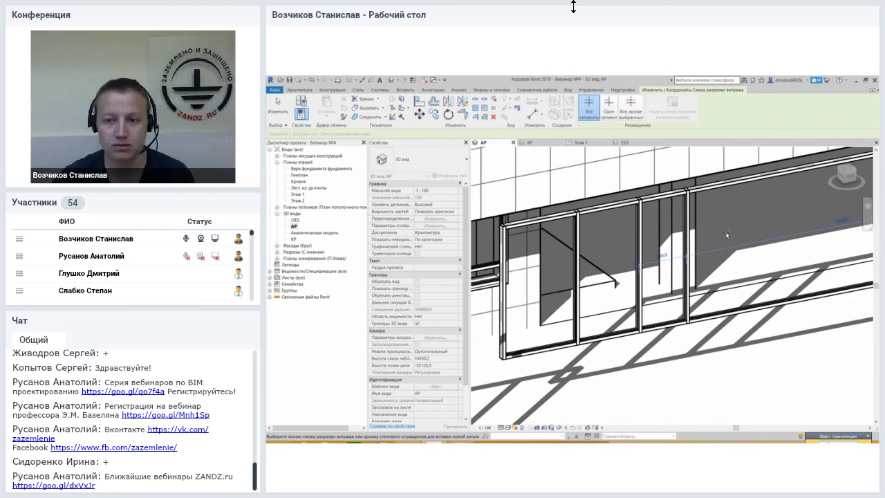
mouse_move(736, 193)
middle_mouse_down("shift")
mouse_move(599, 251)
mouse_move(738, 260)
middle_mouse_up("shift")
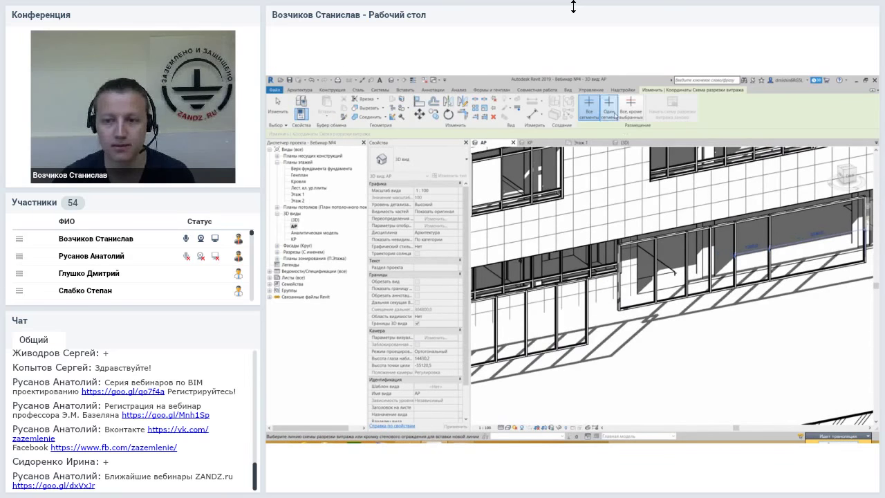
key("Tab")
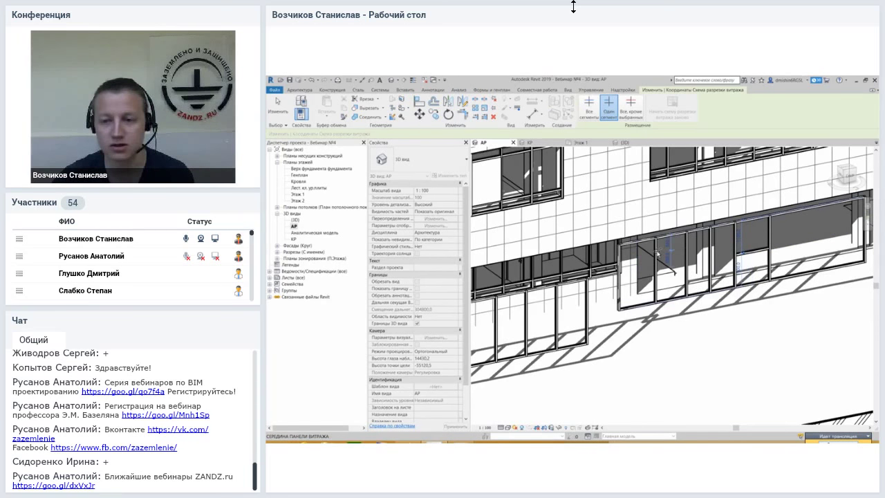
middle_click_drag(801, 271, 737, 294)
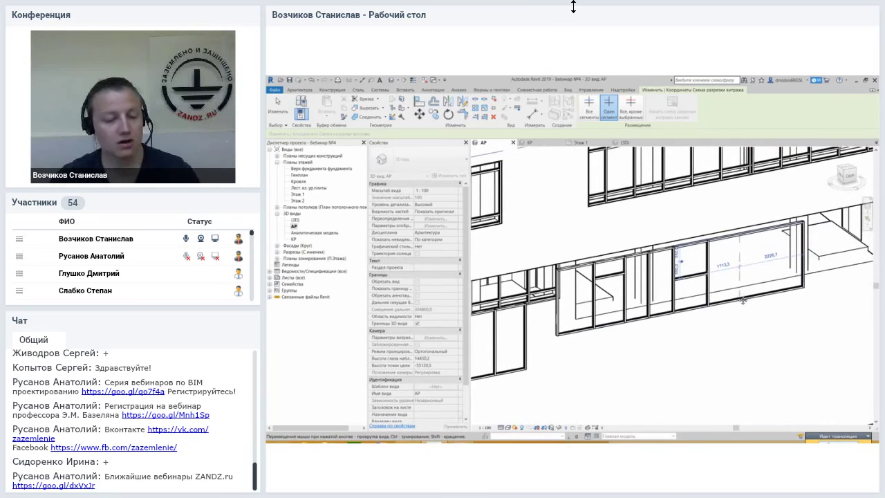
key("Escape")
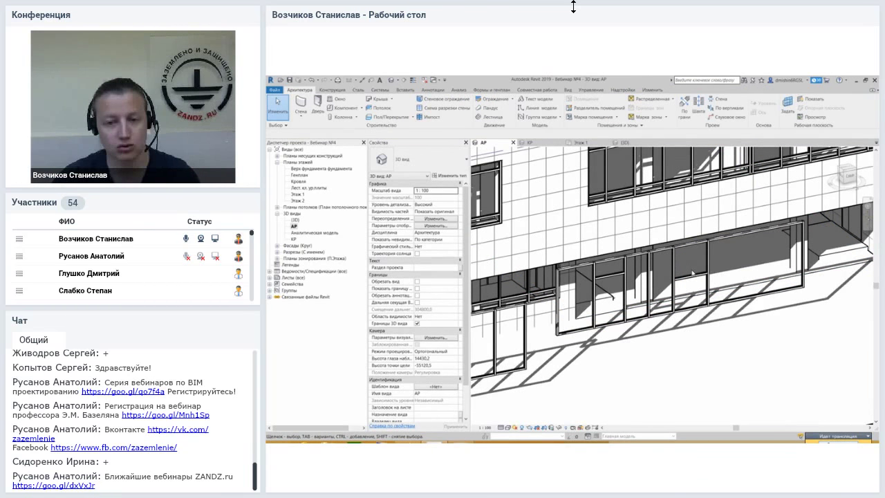
scroll(672, 289, "up", 1)
scroll(668, 283, "up", 1)
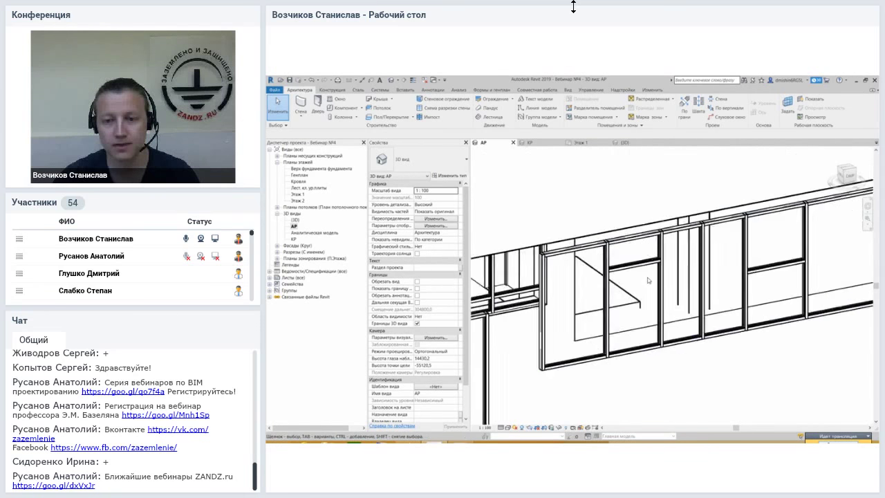
scroll(660, 278, "up", 1)
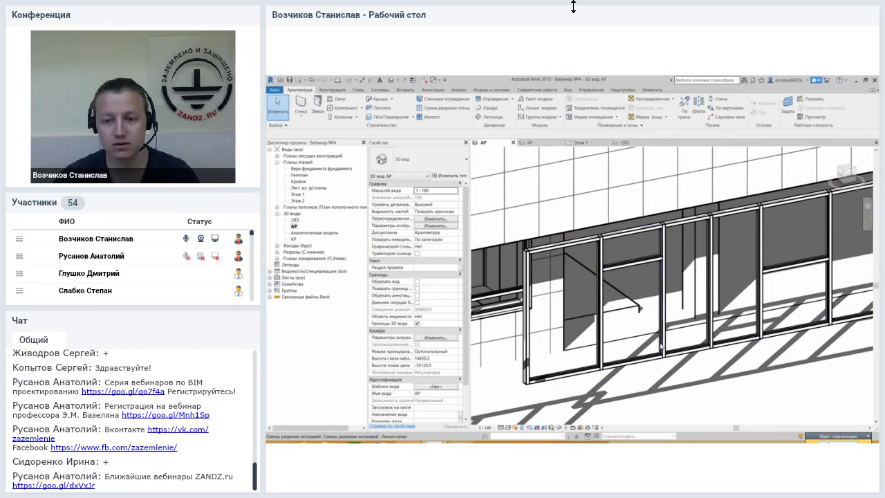
Select the panel under the new horizontal grid line and switch the view to a shaded style.
left_click(652, 294)
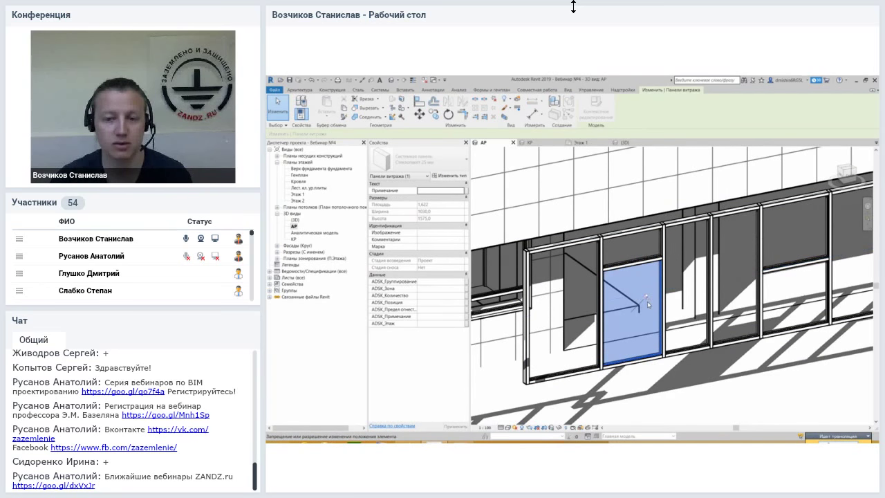
scroll(648, 303, "down", 5)
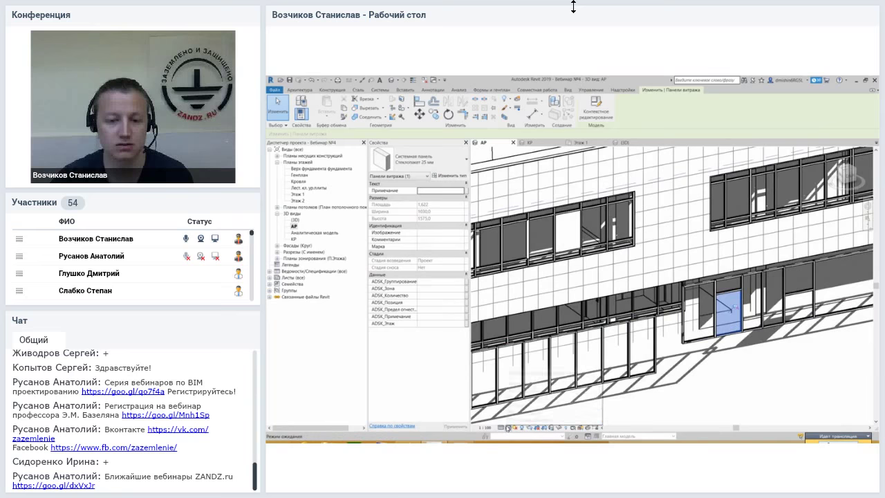
left_click(508, 428)
left_click(523, 399)
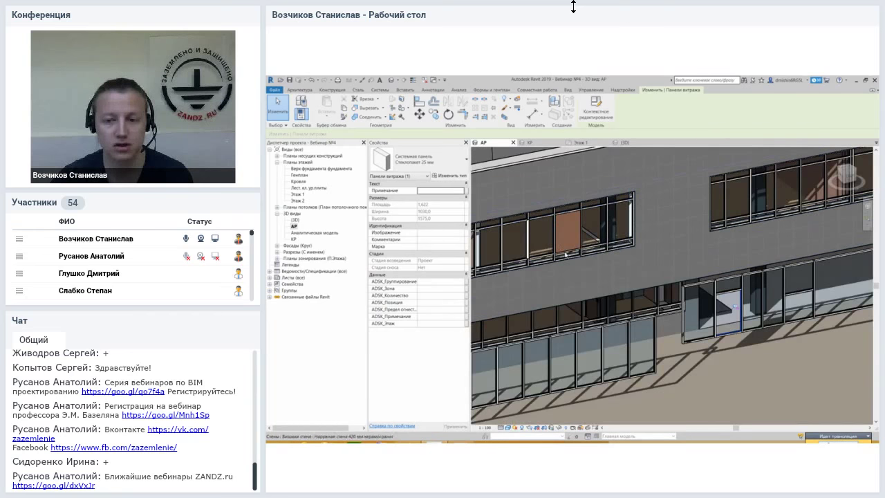
scroll(726, 311, "up", 2)
scroll(726, 311, "up", 2)
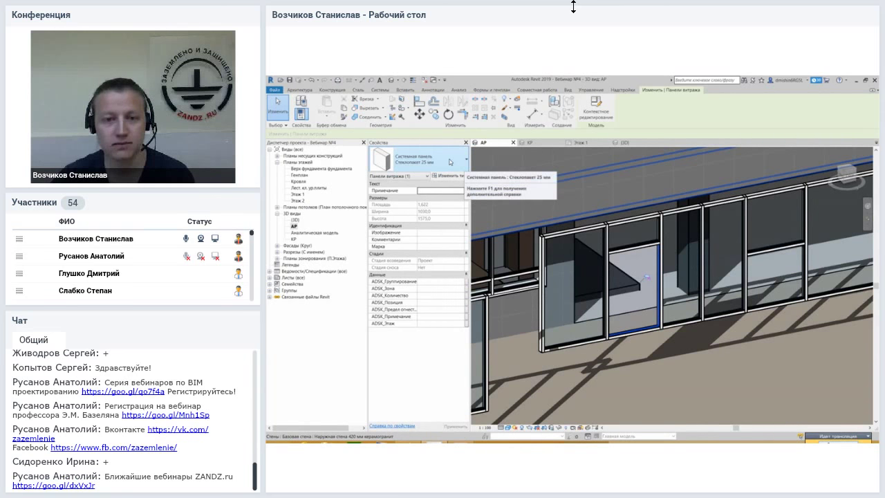
Change the panel to the single-leaf glazed aluminium door type.
left_click(451, 168)
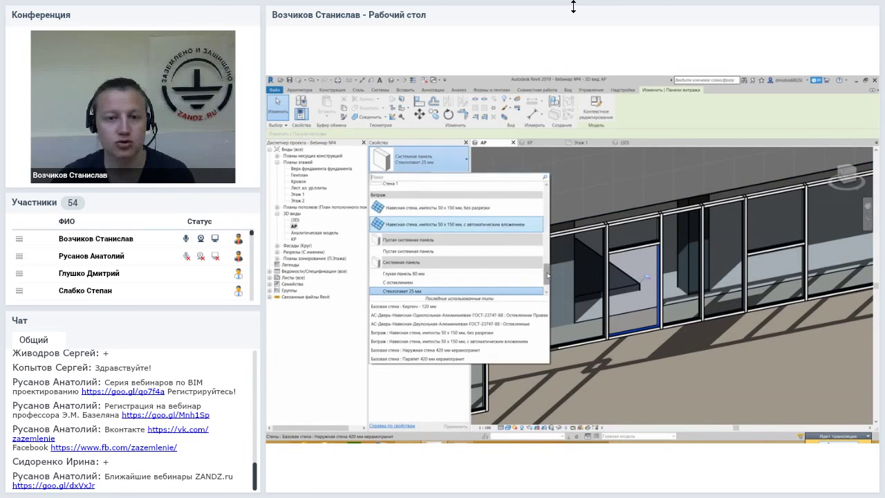
scroll(546, 233, "down", 1)
left_click_drag(546, 233, 546, 276)
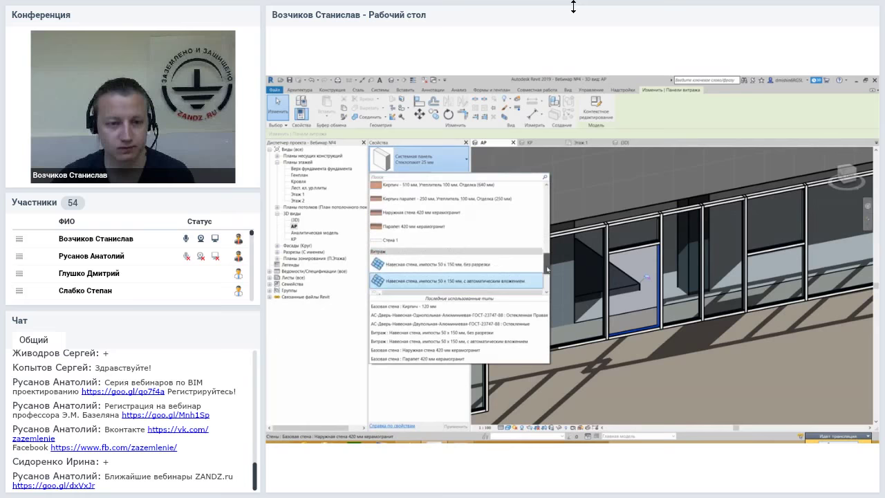
left_click_drag(545, 276, 546, 194)
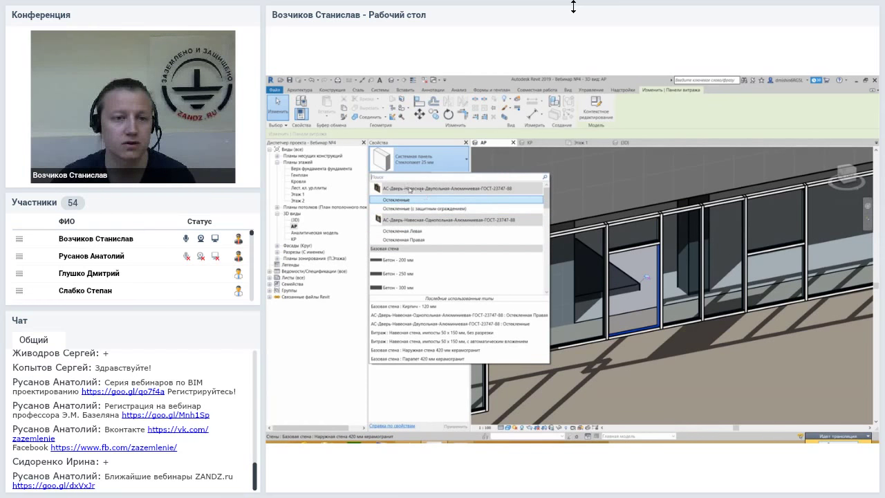
key("Down")
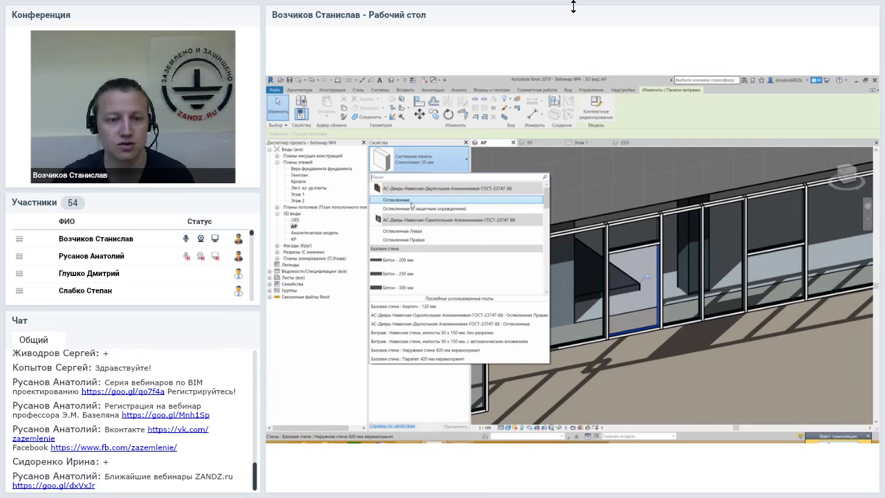
left_click(630, 280)
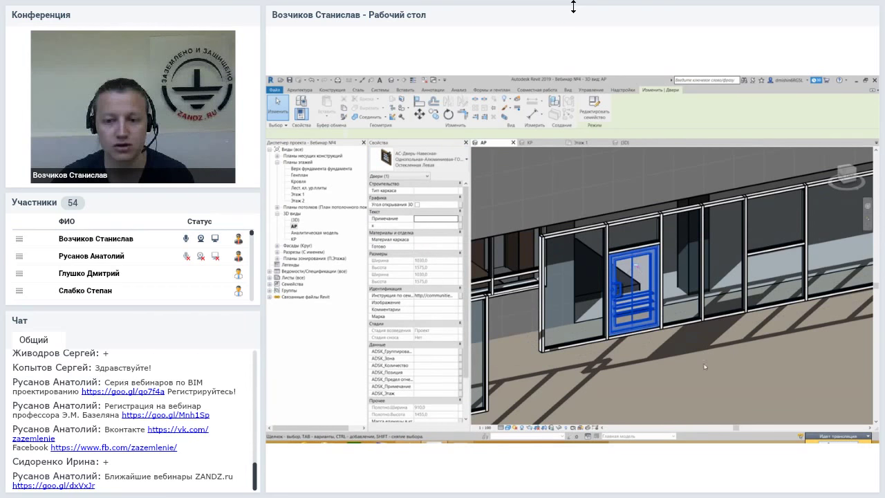
key("Escape")
Check the curtain wall's base offset, then open the Этаж 1 floor plan.
scroll(660, 284, "up", 1)
scroll(661, 284, "up", 2)
scroll(661, 284, "up", 2)
scroll(661, 284, "down", 2)
scroll(643, 282, "up", 2)
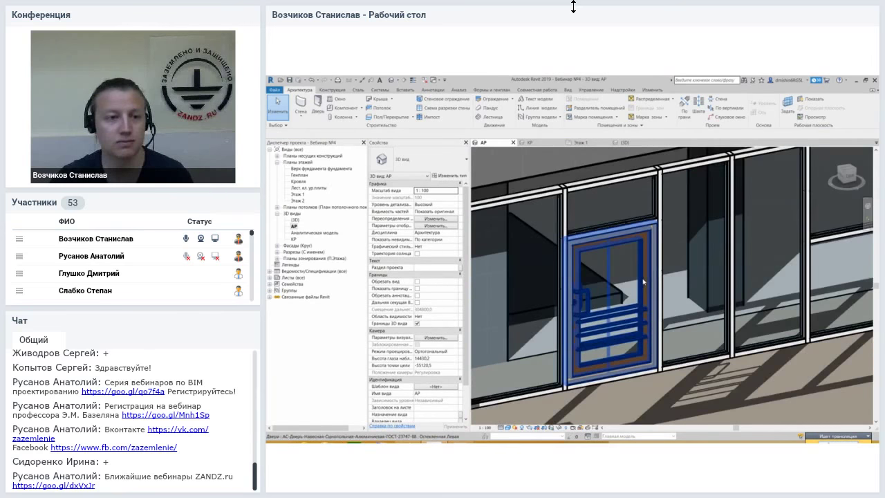
left_click(299, 196)
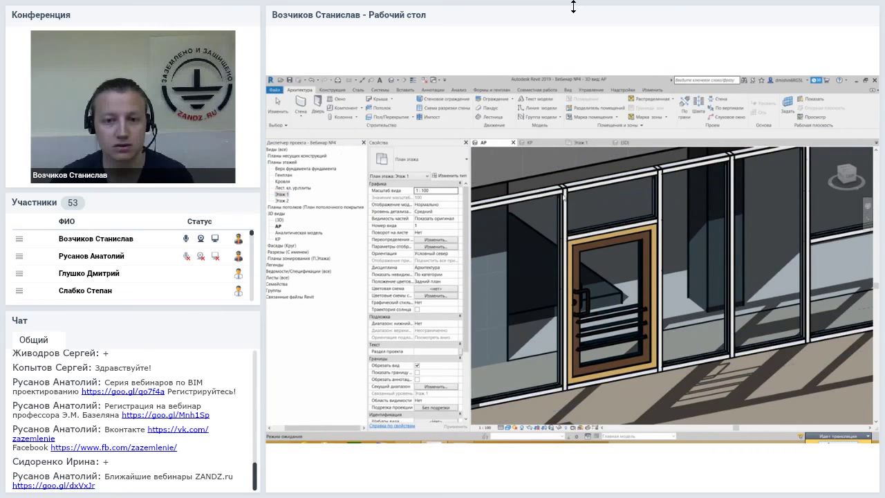
left_click(559, 197)
left_click(558, 199)
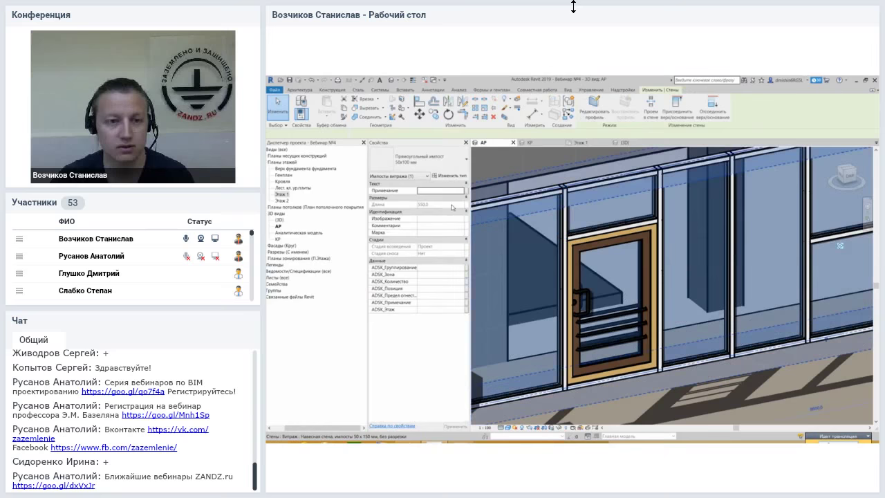
left_click(437, 198)
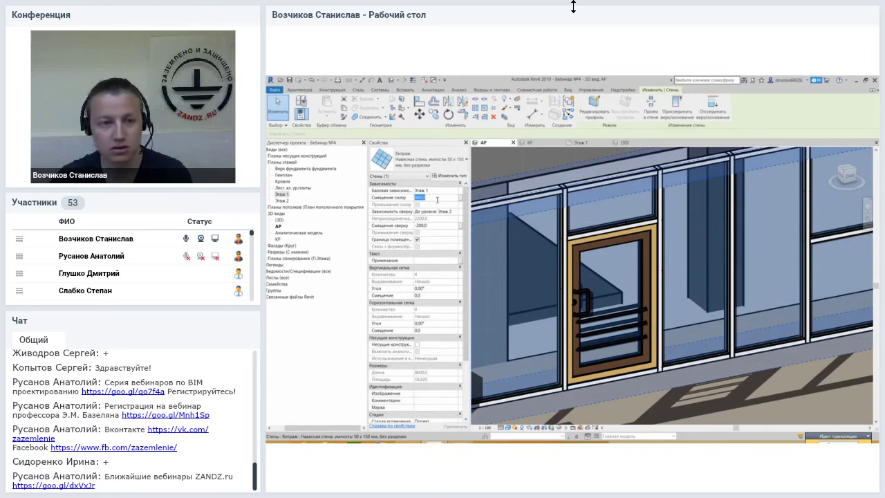
double_click(283, 195)
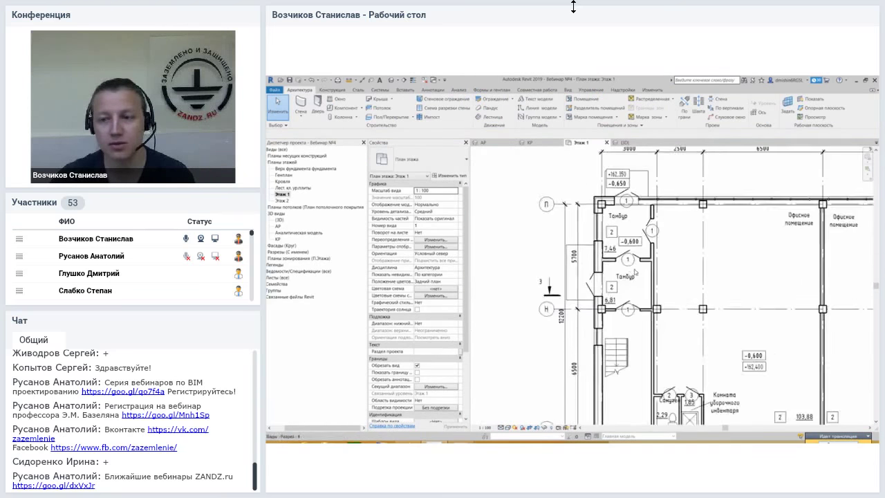
Zoom in near grid 10 on the Этаж 1 plan and select the new door to check its properties.
scroll(674, 196, "up", 2)
scroll(679, 221, "up", 2)
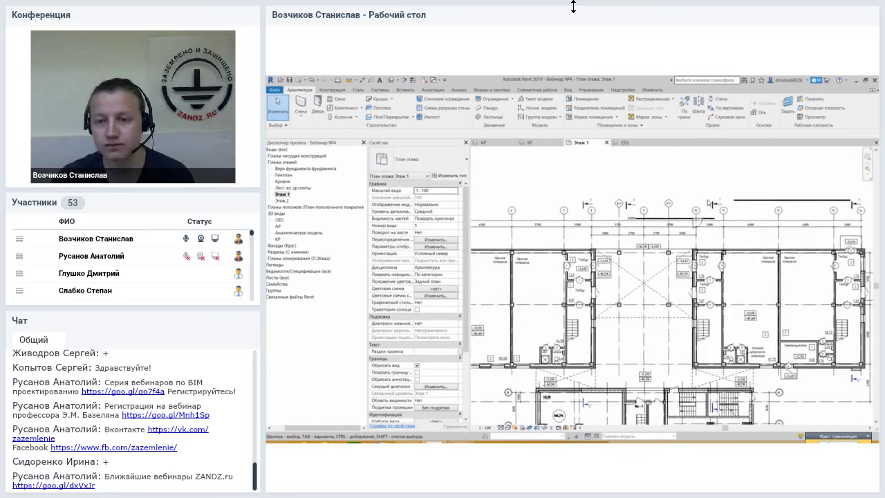
scroll(684, 258, "up", 2)
scroll(681, 266, "up", 2)
left_click(685, 271)
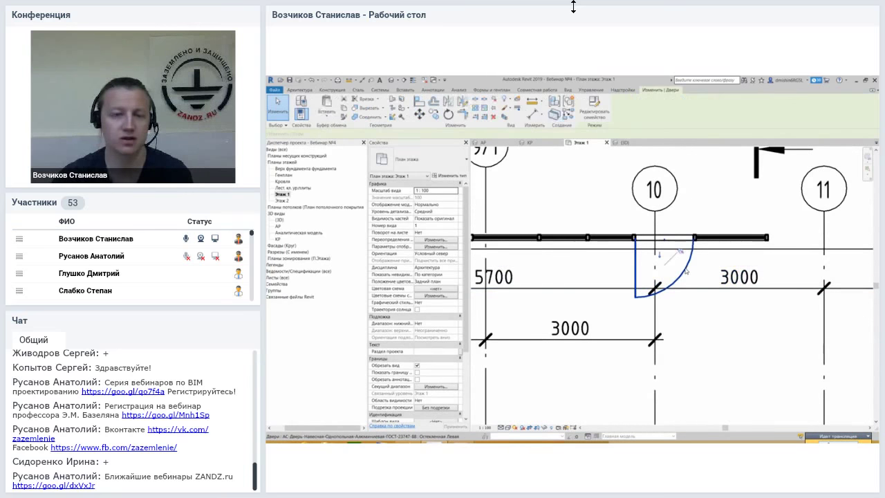
left_click(701, 196)
scroll(693, 249, "down", 4)
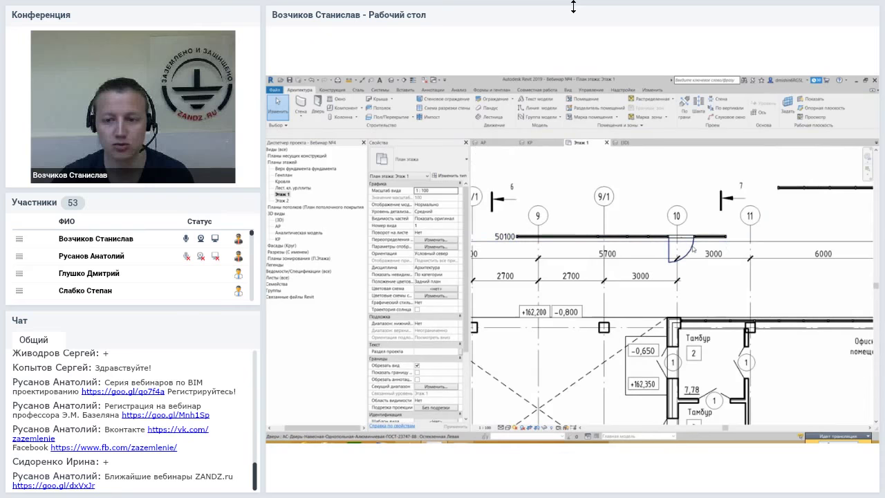
left_click(692, 247)
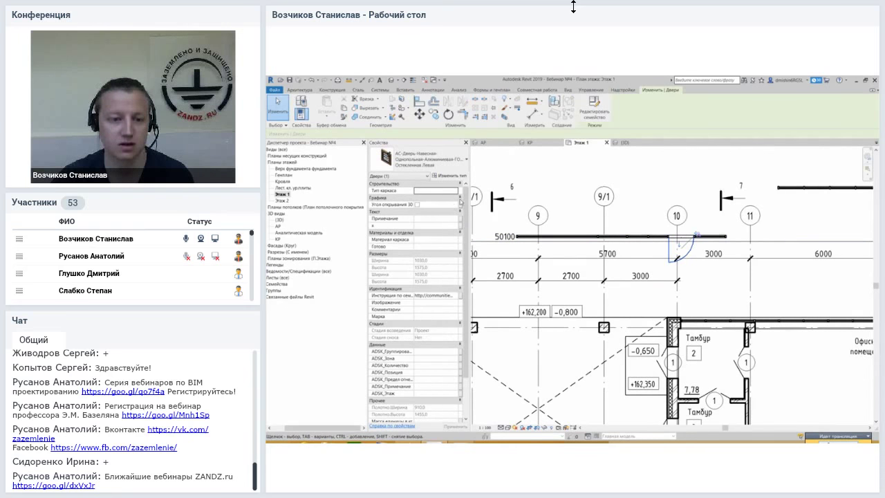
Pan down to compare another door's properties, then reselect the door at grid 10.
scroll(460, 201, "down", 2)
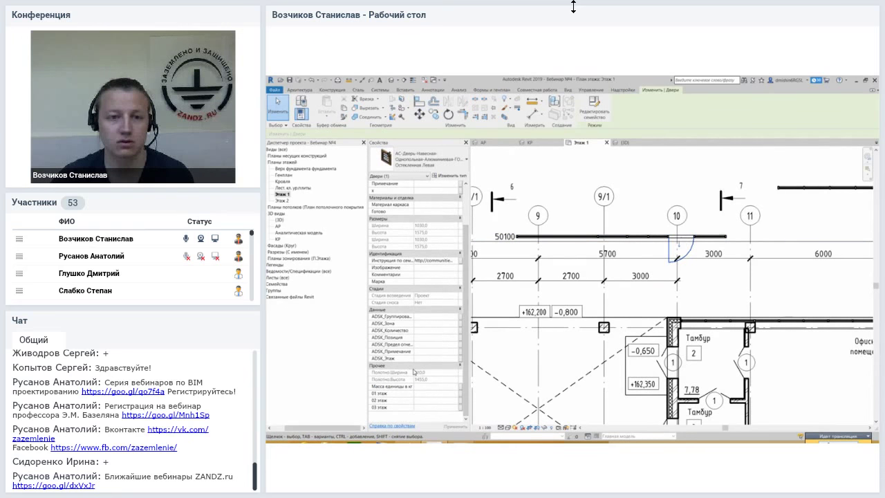
middle_click_drag(663, 363, 632, 331)
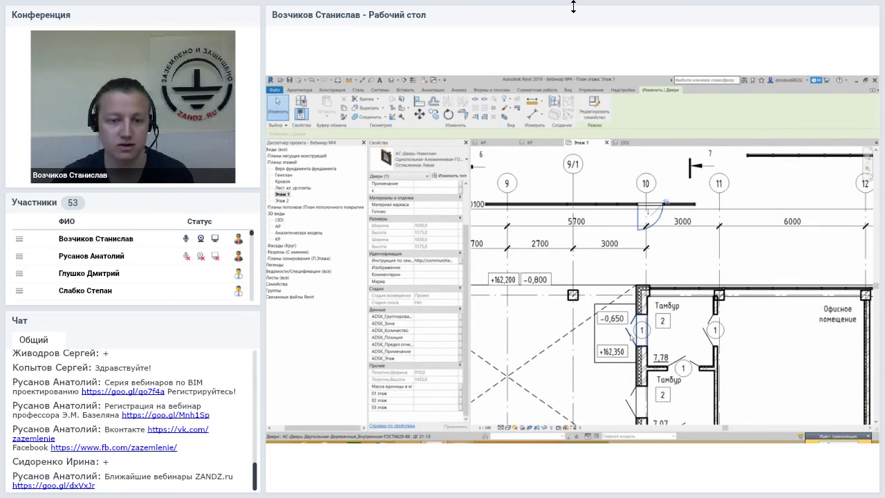
left_click(641, 330)
scroll(467, 314, "down", 2)
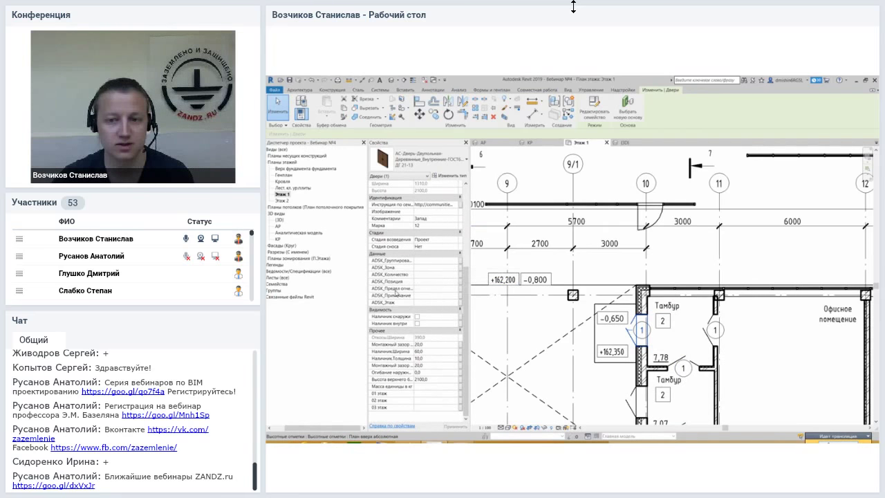
left_click(632, 224)
scroll(434, 305, "down", 1)
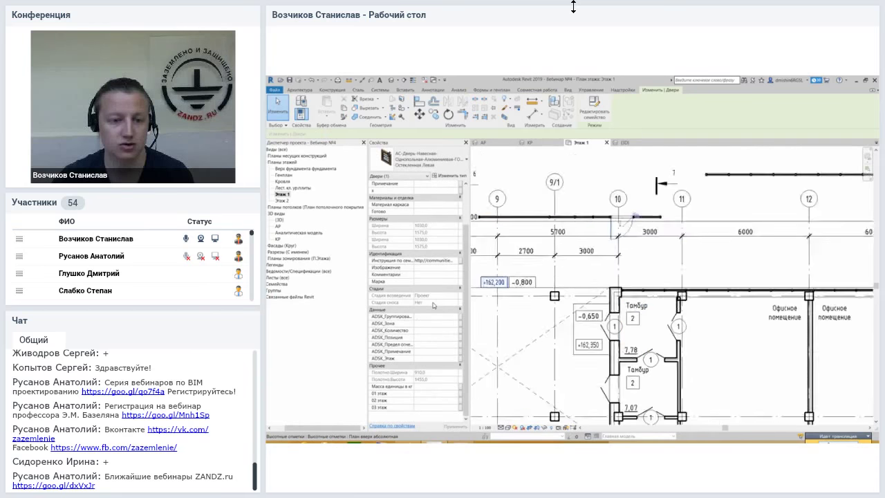
Zoom the plan to extents with ZF, clear the selection, and pick Этаж 2 in the Project Browser.
key("z")
key("f")
key("Escape")
scroll(556, 246, "up", 3)
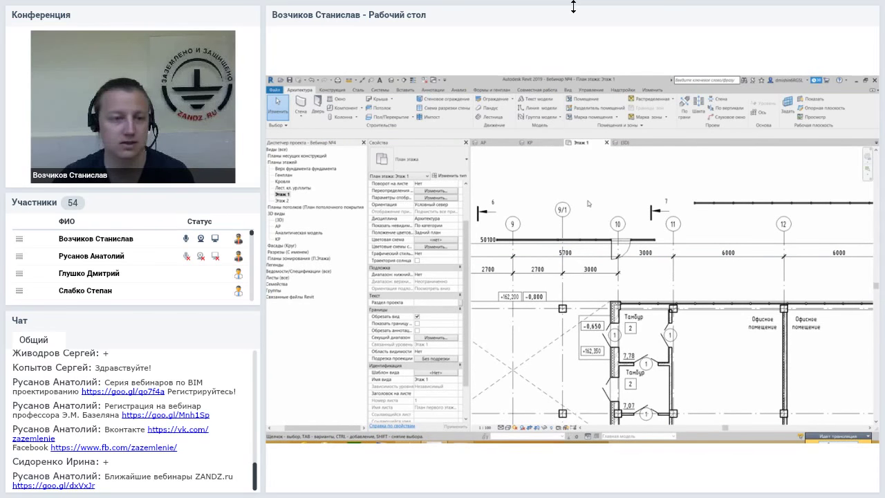
left_click(282, 201)
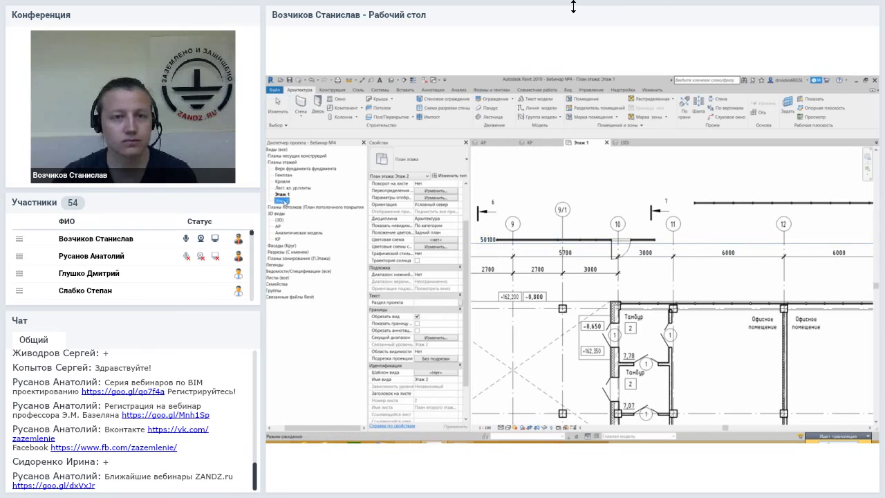
left_click(390, 81)
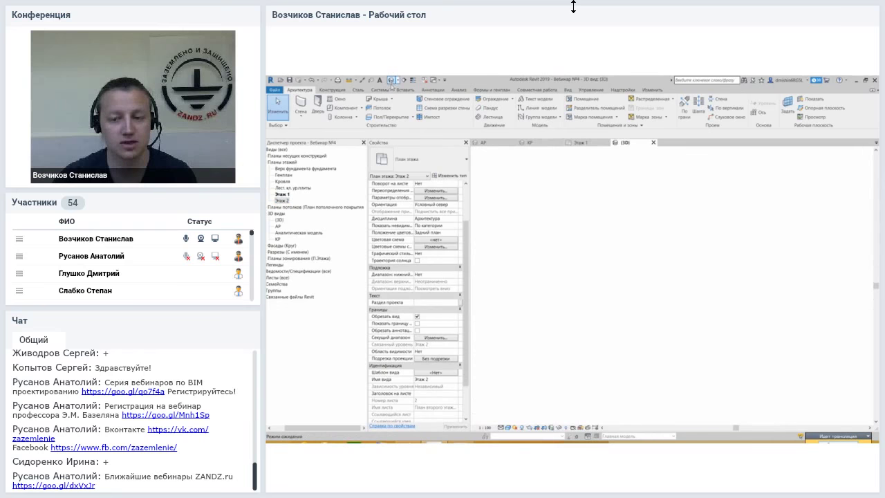
scroll(750, 287, "down", 3)
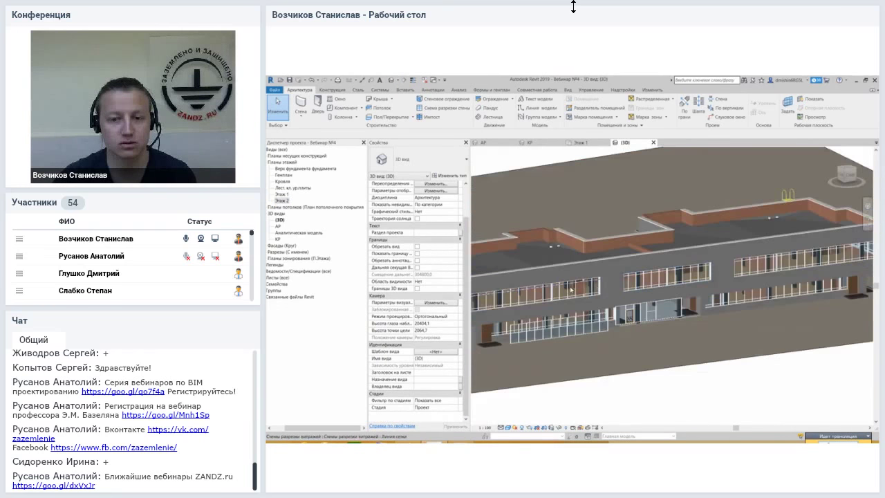
scroll(750, 287, "down", 2)
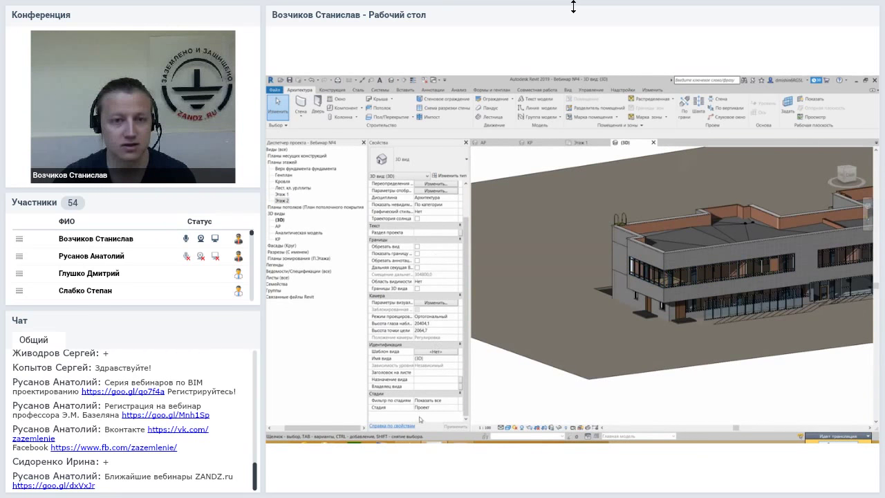
mouse_move(631, 293)
middle_mouse_down("shift")
mouse_move(646, 305)
mouse_move(642, 317)
middle_mouse_up("shift")
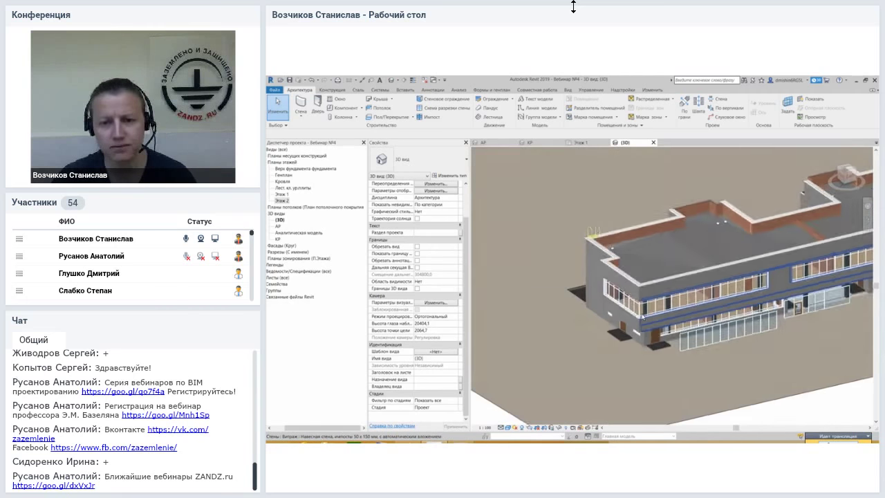
scroll(637, 314, "down", 3)
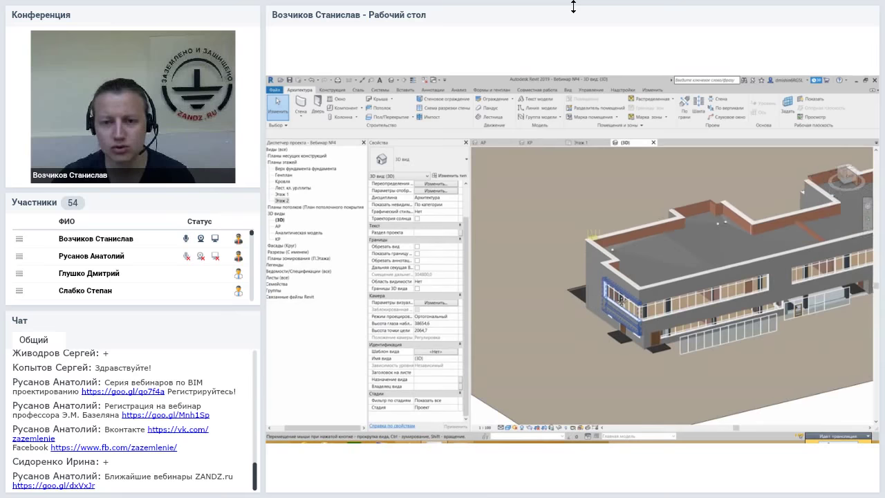
scroll(637, 311, "down", 2)
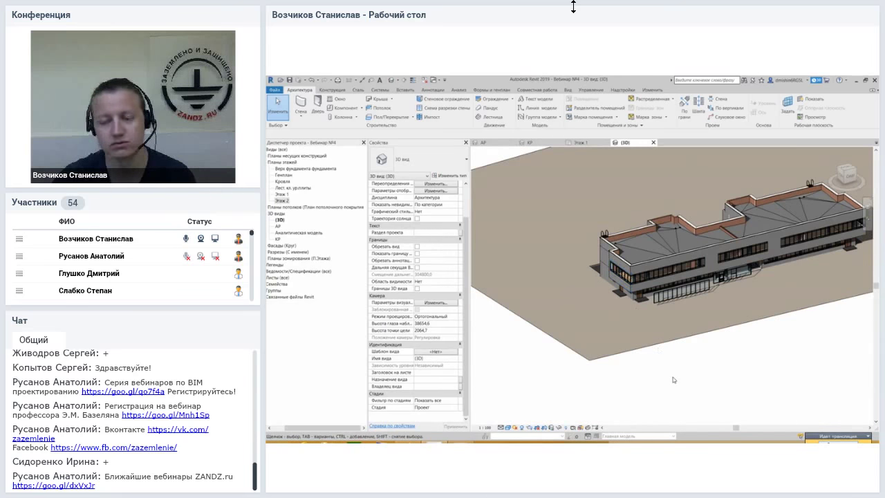
scroll(611, 261, "up", 2)
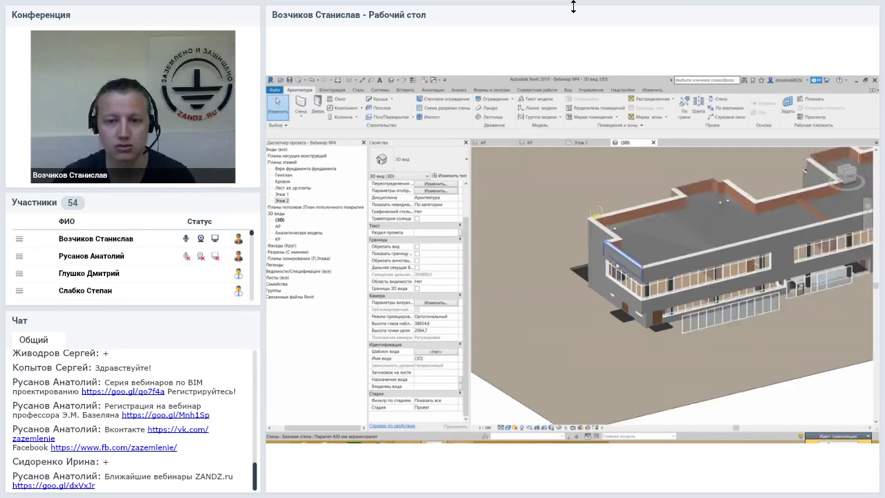
scroll(611, 260, "up", 3)
scroll(612, 260, "down", 3)
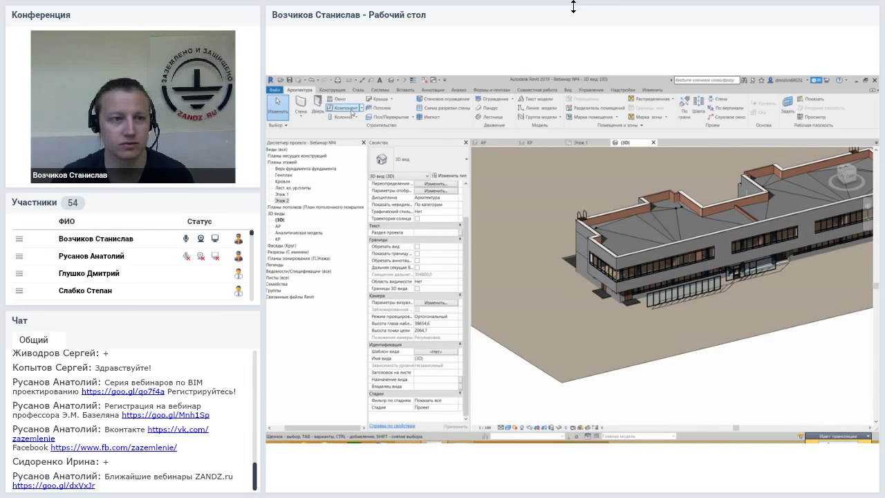
Draw a 'Кирпич по бетонному блоку' stacked wall with base offset 0 on the ground before the building.
left_click(301, 107)
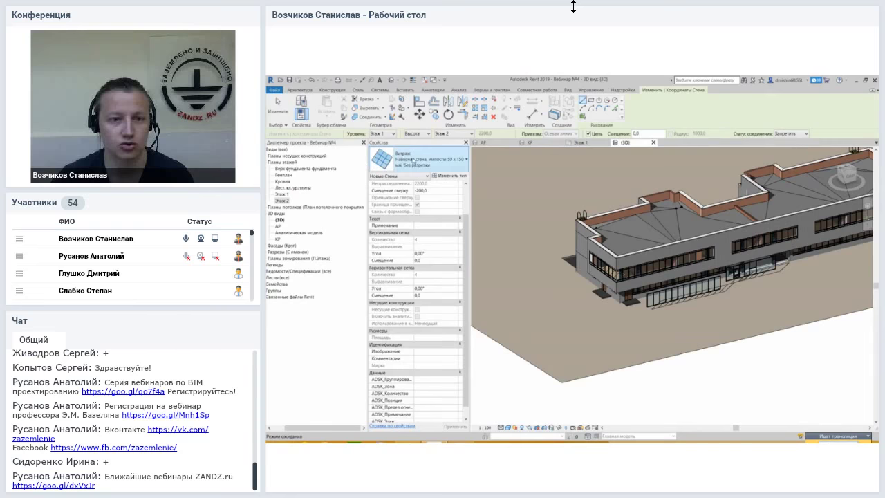
left_click(415, 161)
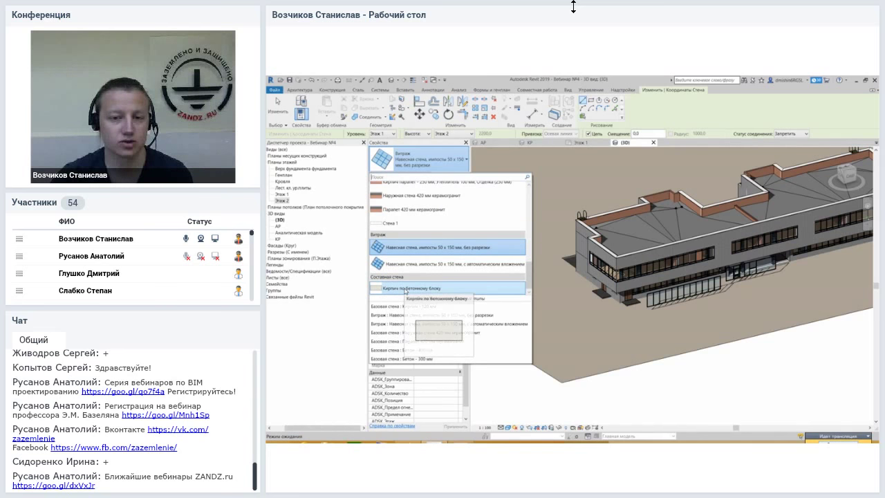
left_click(406, 290)
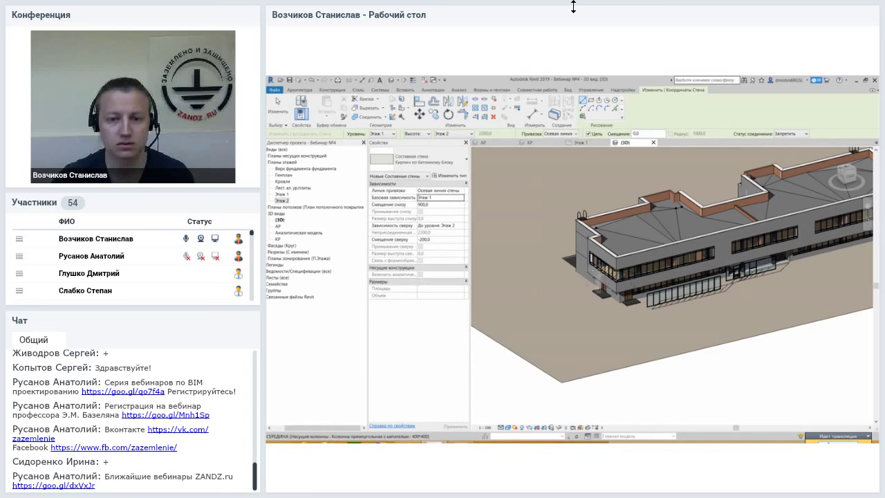
scroll(566, 296, "up", 2)
mouse_move(566, 296)
middle_mouse_down()
mouse_move(602, 262)
mouse_move(622, 283)
middle_mouse_up()
left_click(440, 205)
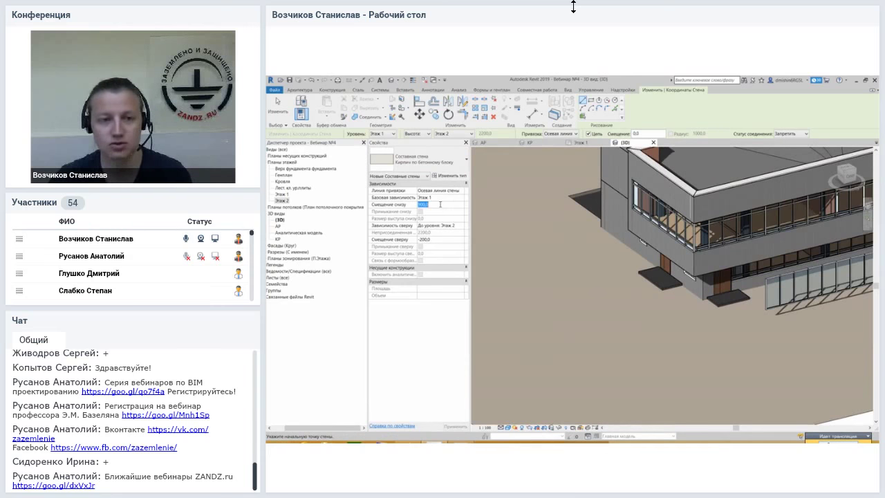
left_click(562, 260)
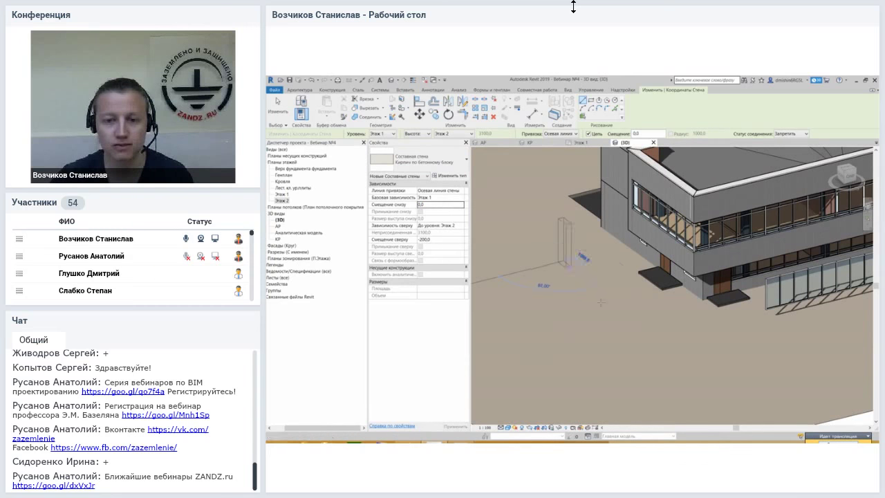
left_click(655, 326)
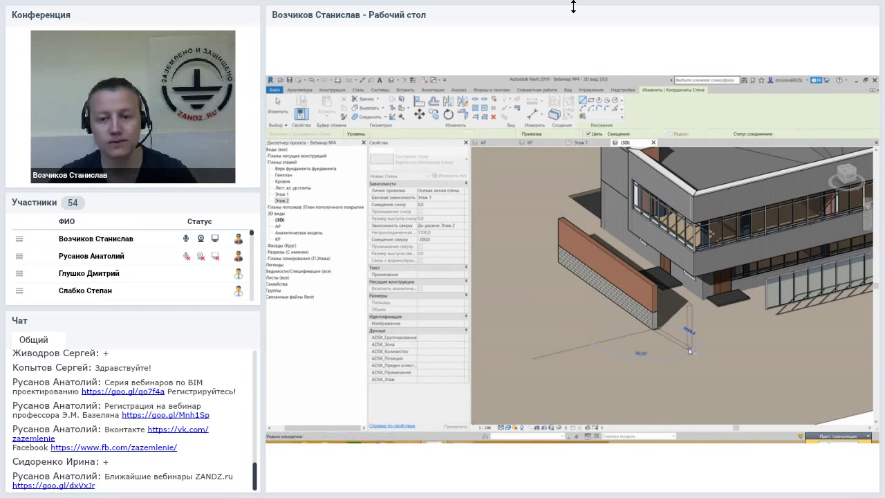
key("Escape")
key("Escape")
Zoom in and select the new 12000-long stacked wall.
scroll(675, 334, "up", 2)
scroll(609, 290, "up", 2)
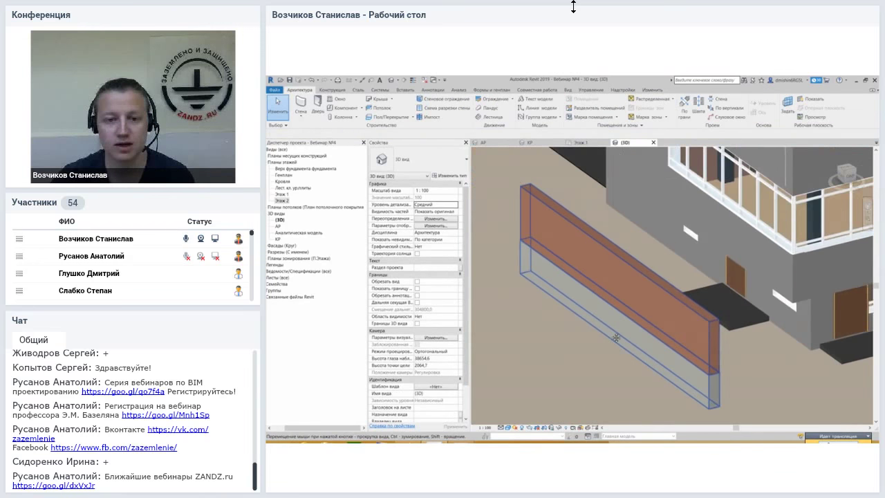
scroll(540, 249, "up", 1)
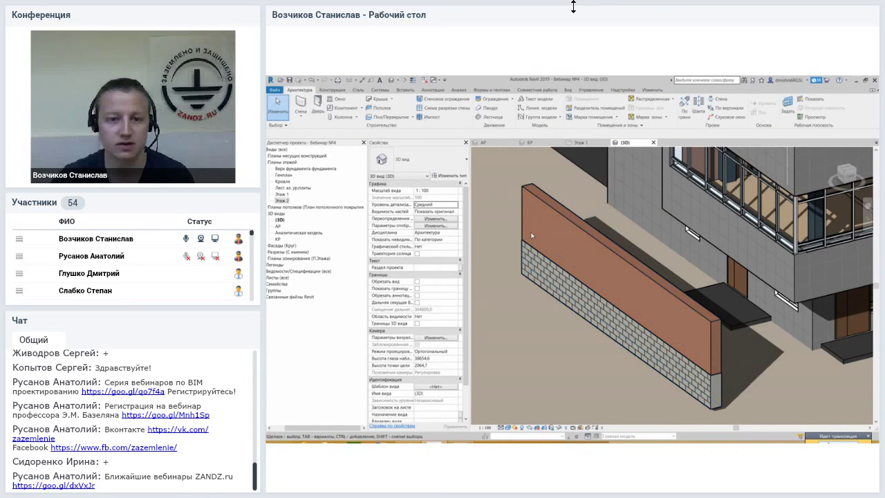
scroll(522, 252, "up", 3)
left_click(535, 242)
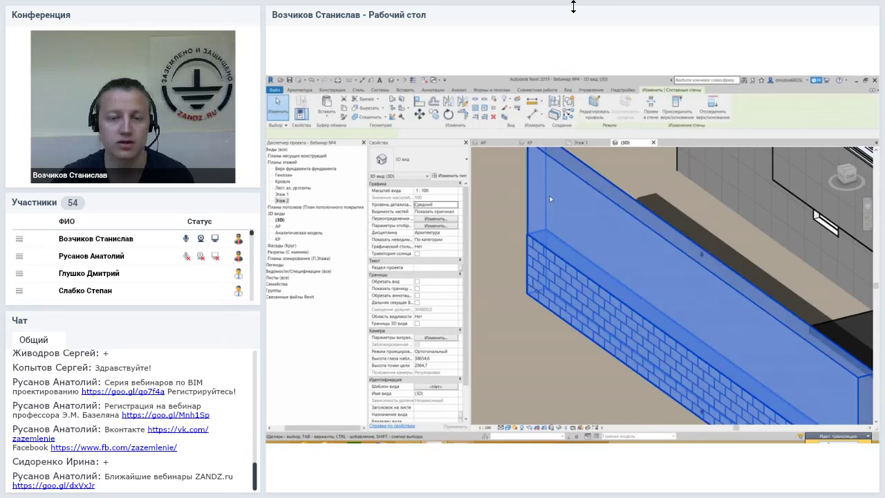
scroll(557, 221, "down", 3)
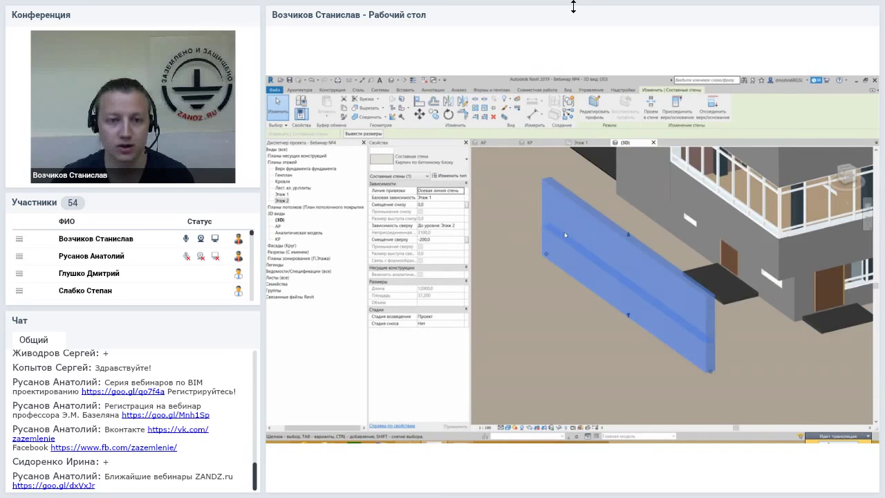
scroll(525, 197, "up", 1)
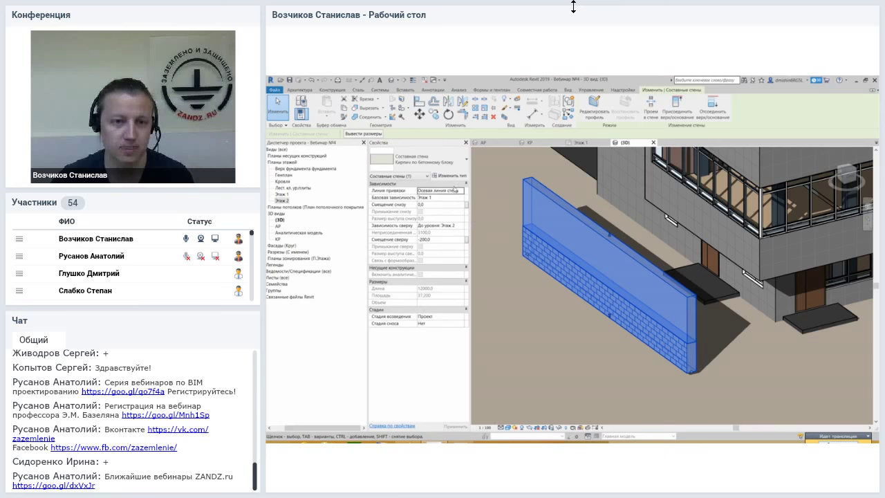
Look at the stacked wall's type properties, then close them unchanged.
middle_click_drag(601, 263, 595, 290)
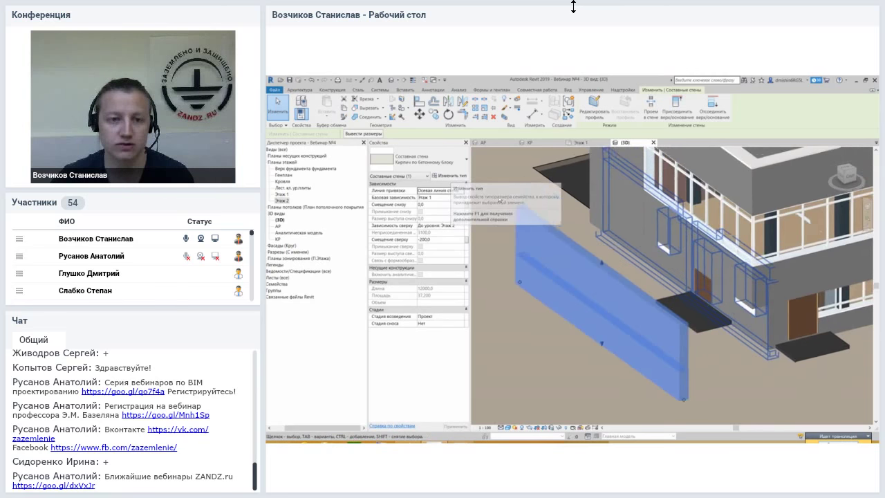
left_click(449, 177)
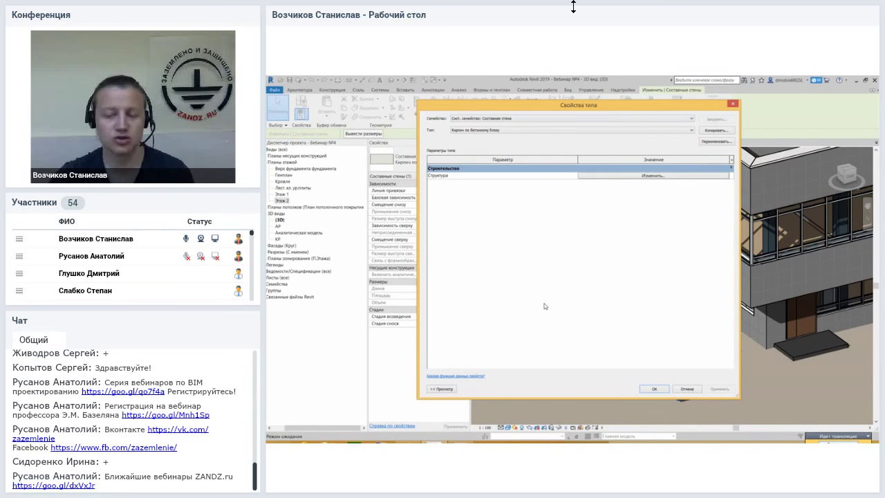
left_click(733, 105)
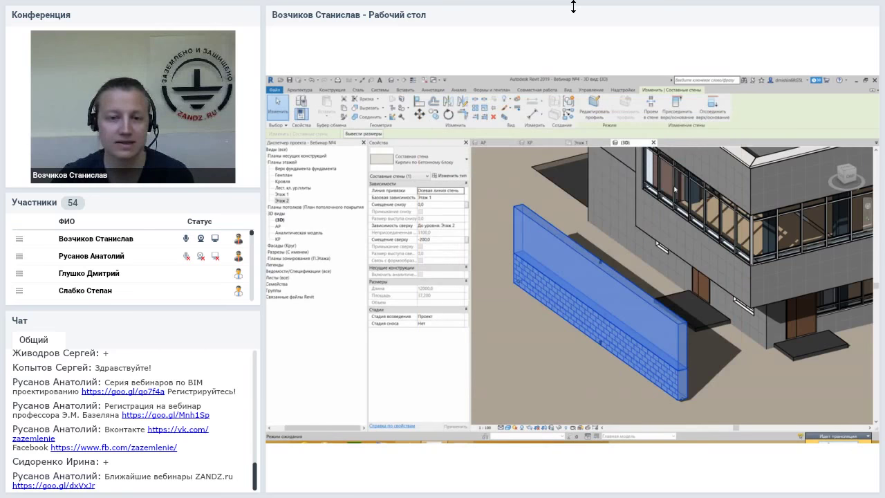
Check the upper brick member wall, then reselect the whole stacked wall and open its type properties.
key("Tab")
left_click(559, 234)
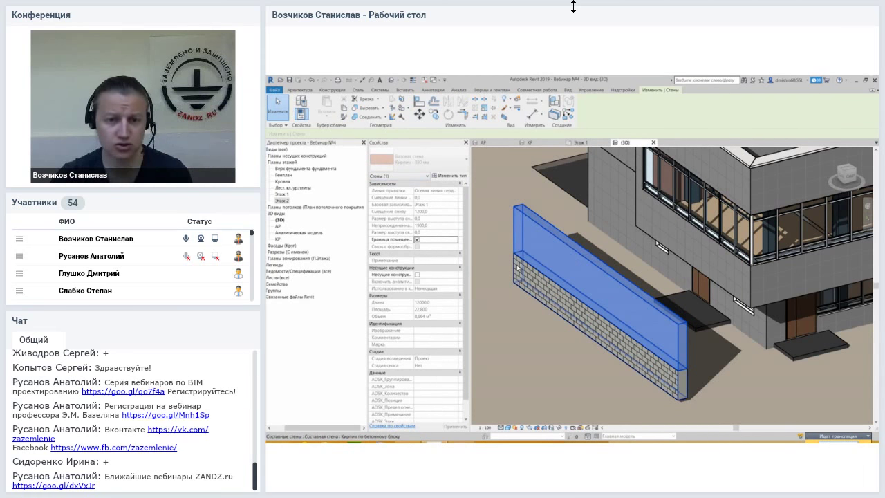
left_click(518, 269)
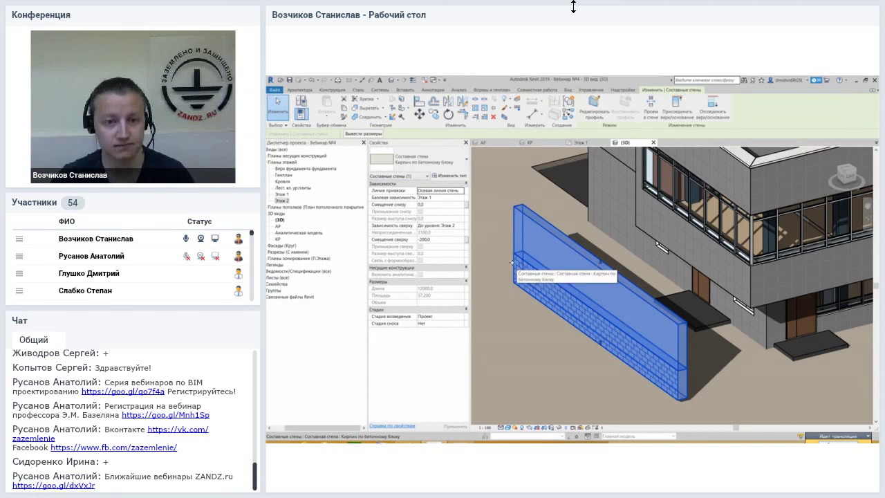
left_click(453, 177)
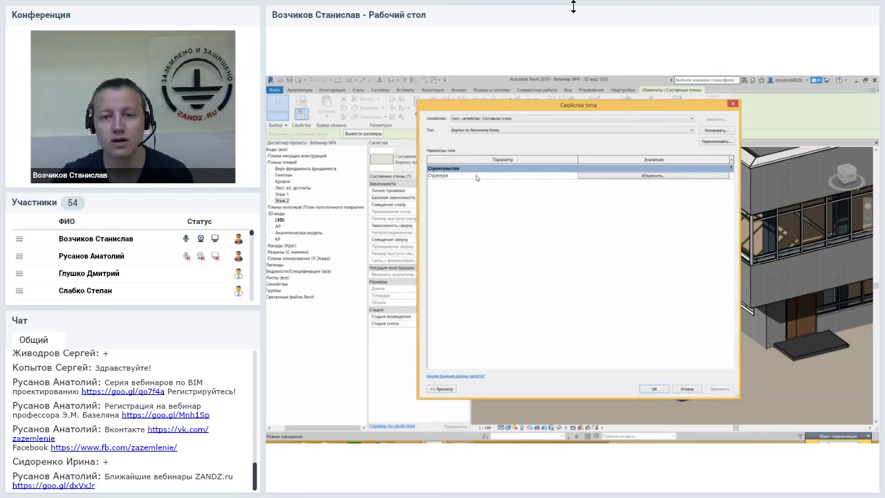
Open the stacked wall's assembly editor and add another Кирпич - 380 мм layer row.
left_click(593, 176)
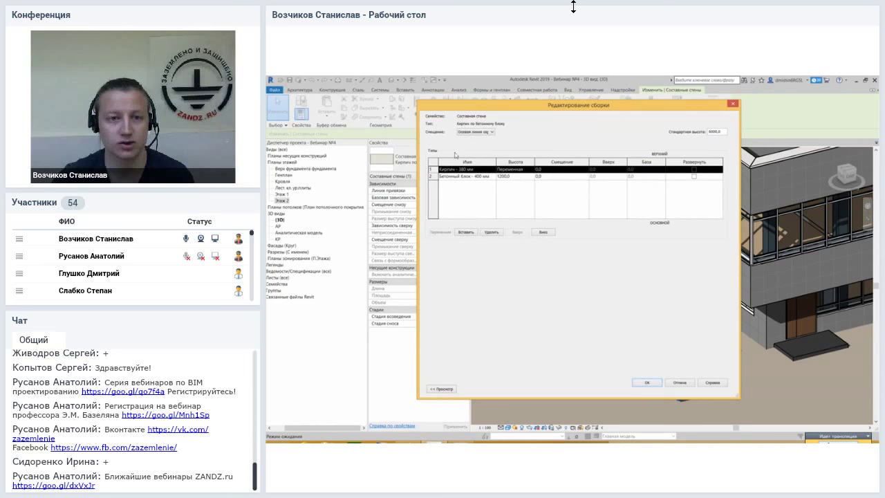
left_click_drag(506, 108, 421, 305)
left_click_drag(512, 305, 569, 136)
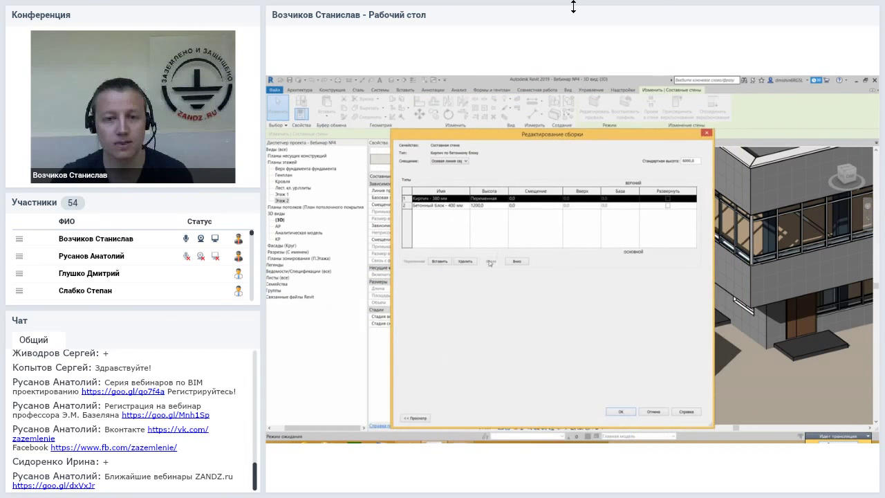
left_click(447, 262)
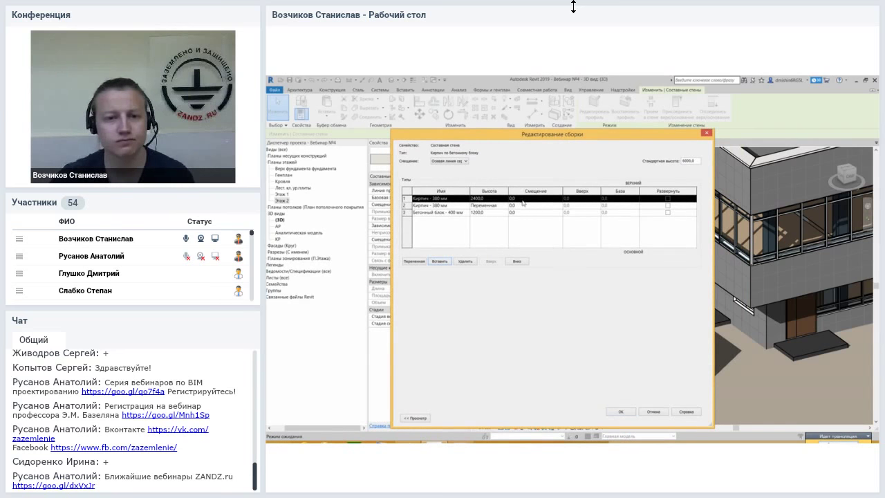
Change the top layer's height from 2400 to 1000.
left_click(523, 200)
left_click(506, 197)
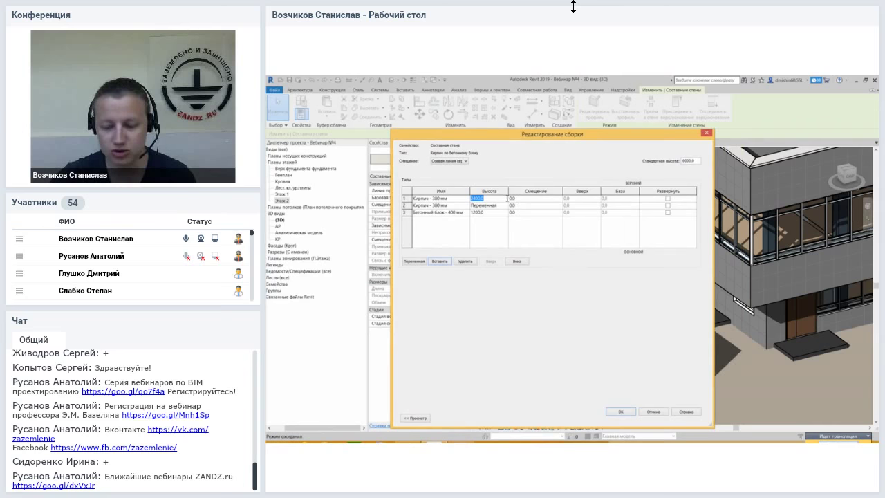
key("End")
key("shift+Home")
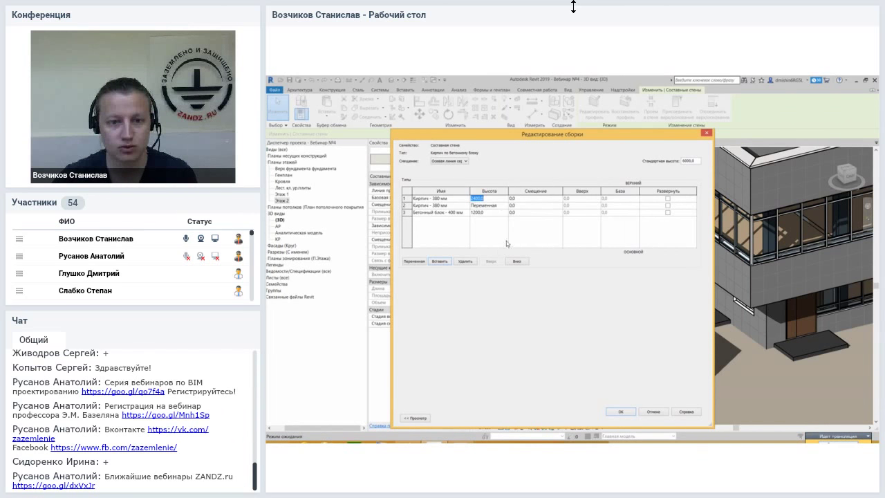
left_click(495, 213)
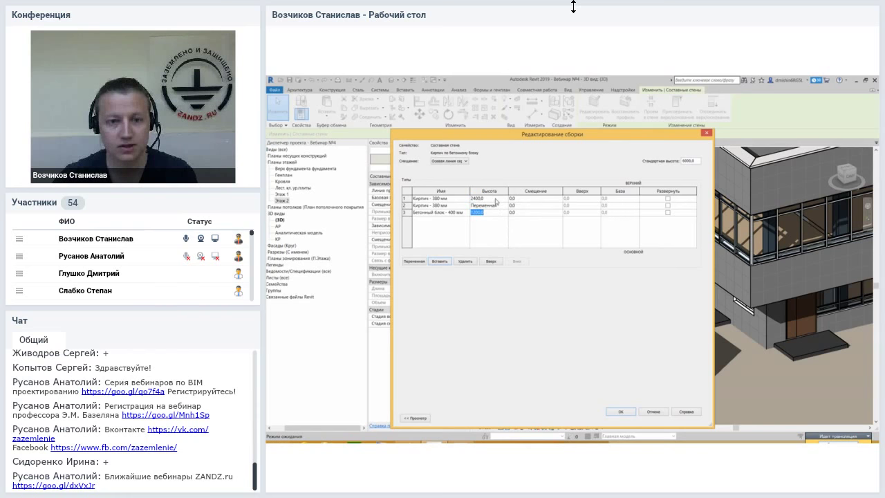
left_click(495, 199)
type("10")
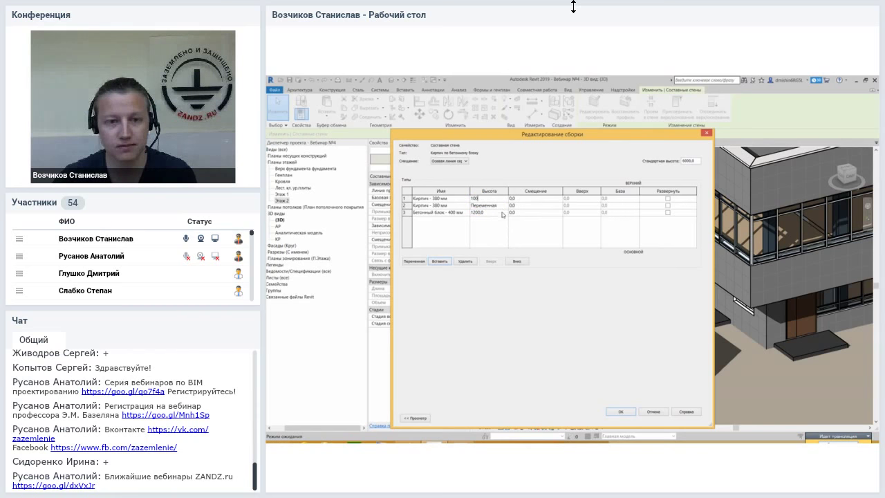
left_click(496, 215)
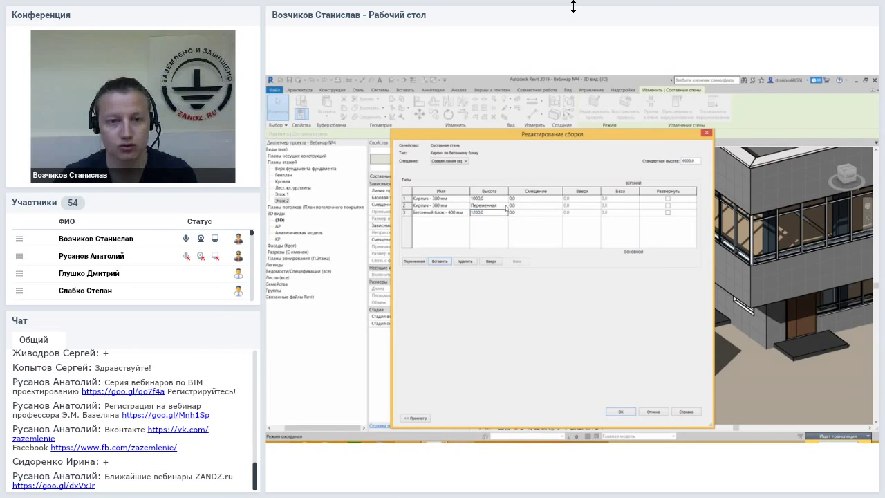
left_click(489, 199)
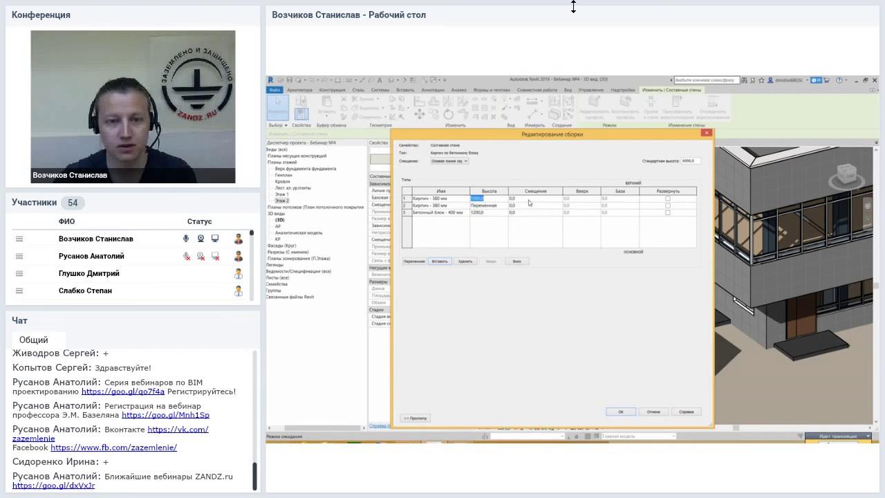
Make the top layer Газобетон - 100 мм and apply the changes to the wall type.
left_click(466, 199)
left_click(466, 198)
left_click(466, 198)
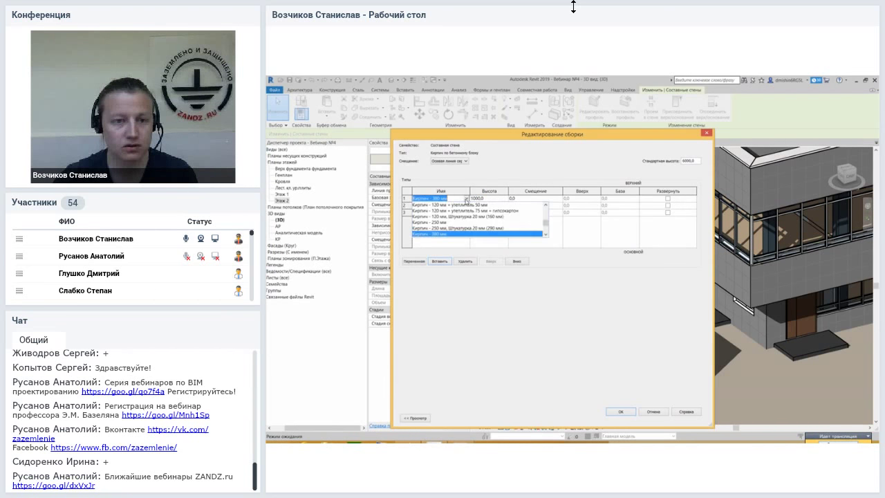
scroll(442, 226, "up", 2)
scroll(442, 223, "up", 2)
scroll(442, 218, "up", 1)
scroll(443, 215, "up", 2)
left_click(432, 209)
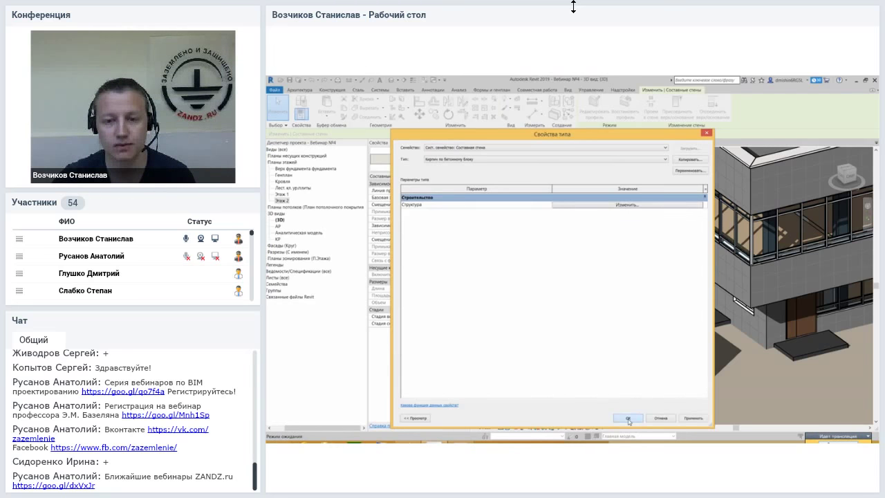
left_click(628, 419)
left_click(546, 204)
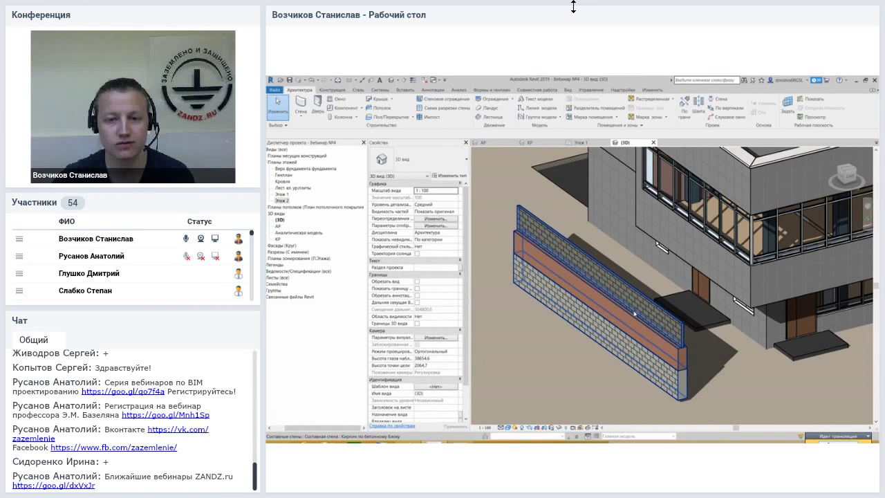
middle_click_drag(634, 314, 577, 246, "shift")
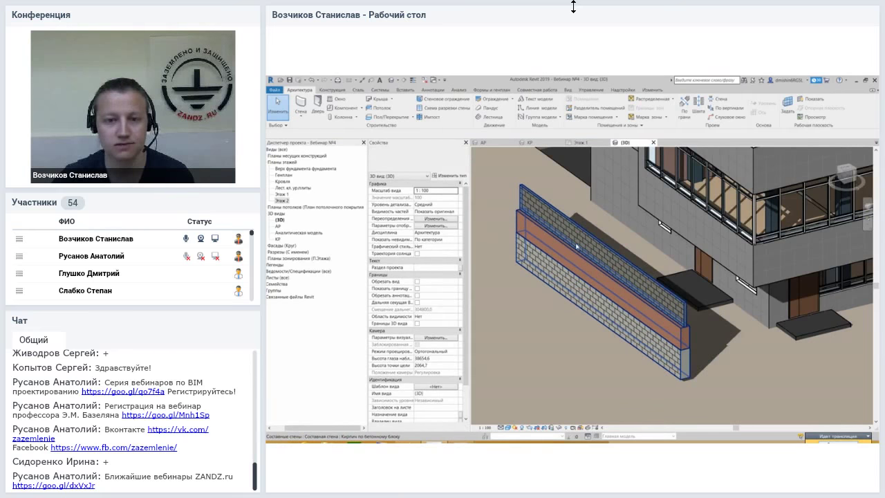
scroll(615, 335, "down", 4)
mouse_move(618, 339)
middle_mouse_down("shift")
mouse_move(686, 351)
mouse_move(672, 355)
middle_mouse_up("shift")
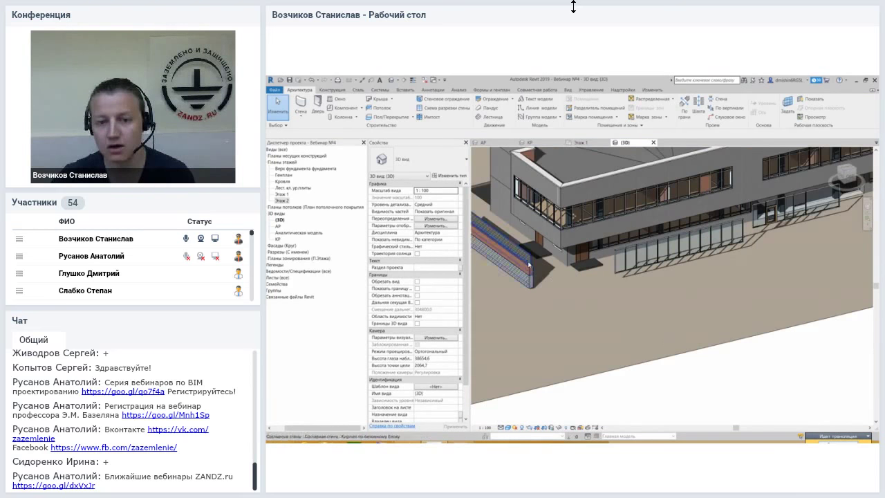
scroll(671, 355, "up", 2)
scroll(671, 355, "up", 2)
left_click(635, 330)
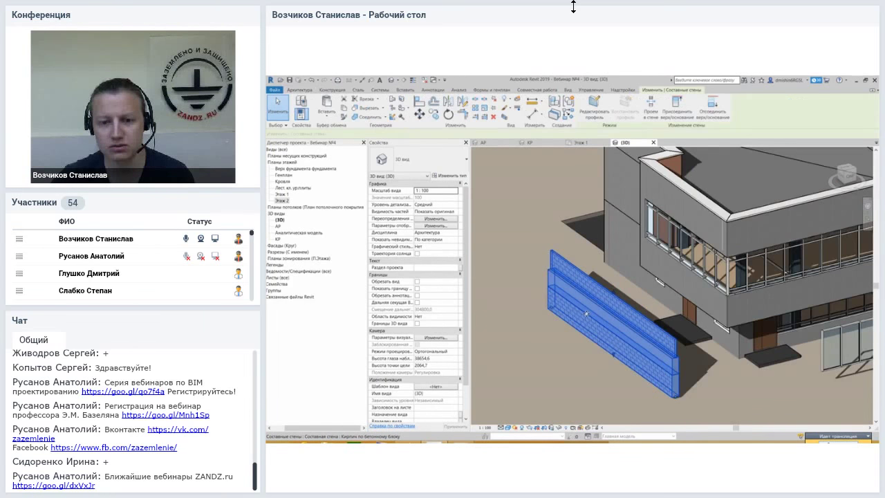
scroll(616, 304, "up", 2)
scroll(600, 277, "up", 2)
middle_click_drag(599, 277, 596, 259)
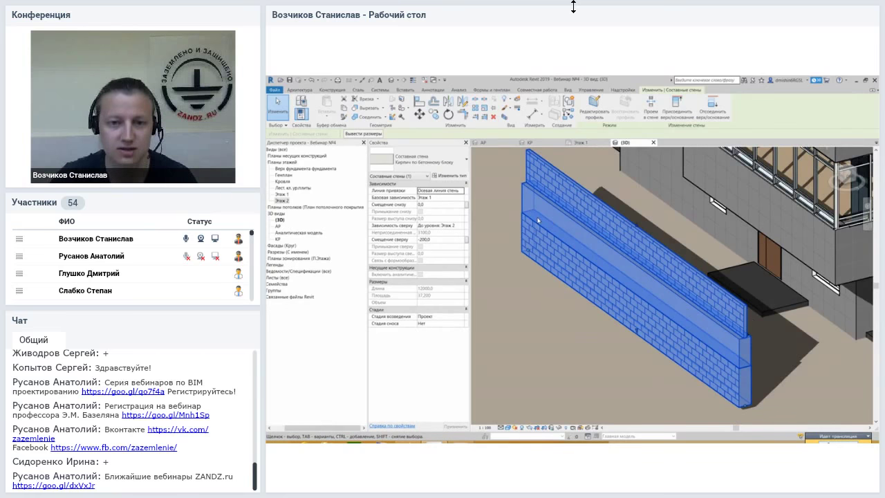
scroll(539, 208, "down", 2)
scroll(535, 190, "up", 2)
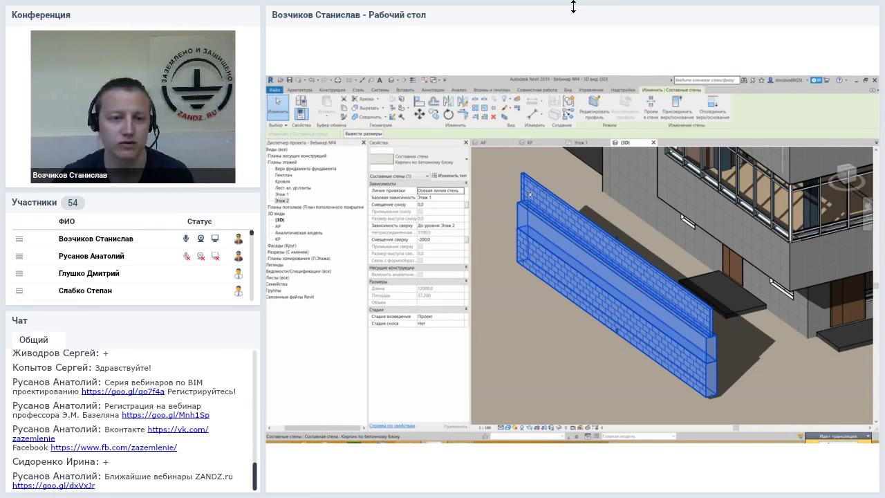
middle_click_drag(533, 183, 537, 205)
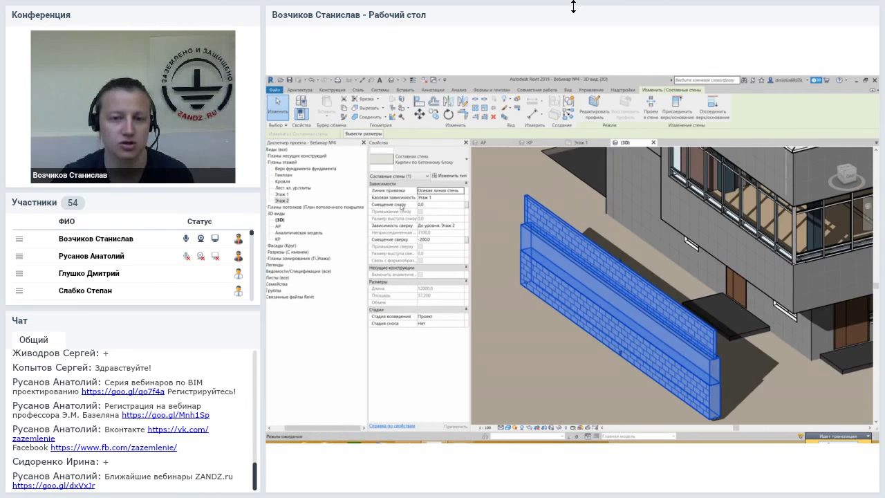
key("Tab")
left_click(555, 221)
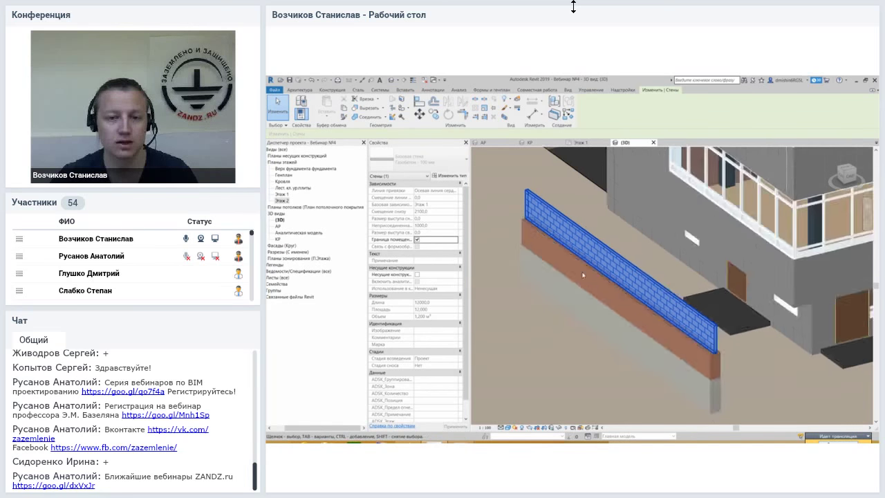
middle_click_drag(529, 239, 529, 230)
key("Escape")
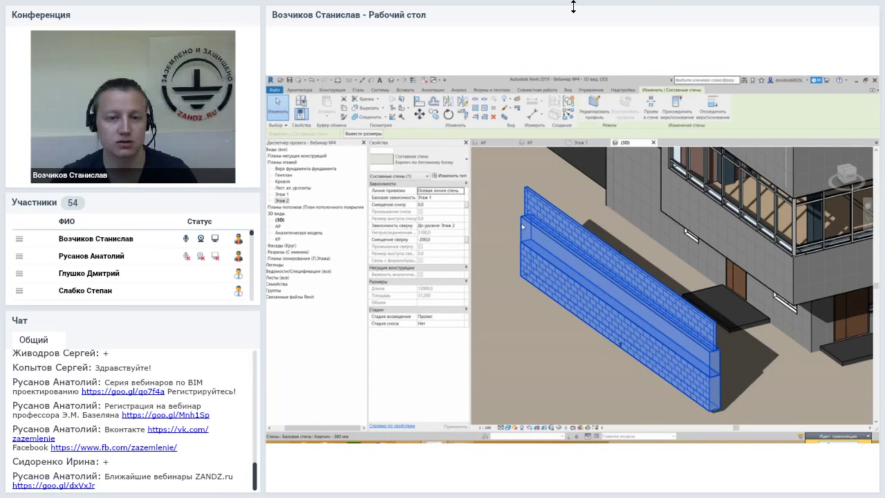
key("Tab")
left_click(521, 227)
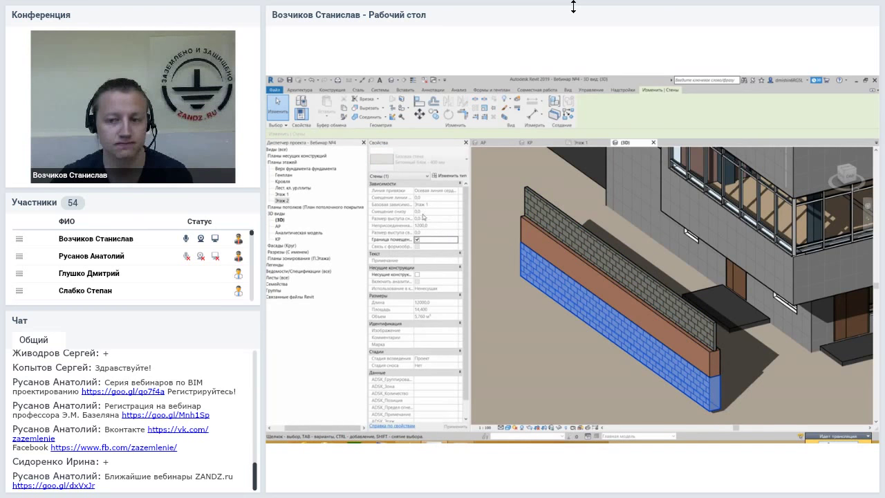
middle_click_drag(513, 246, 543, 253, "shift")
key("Escape")
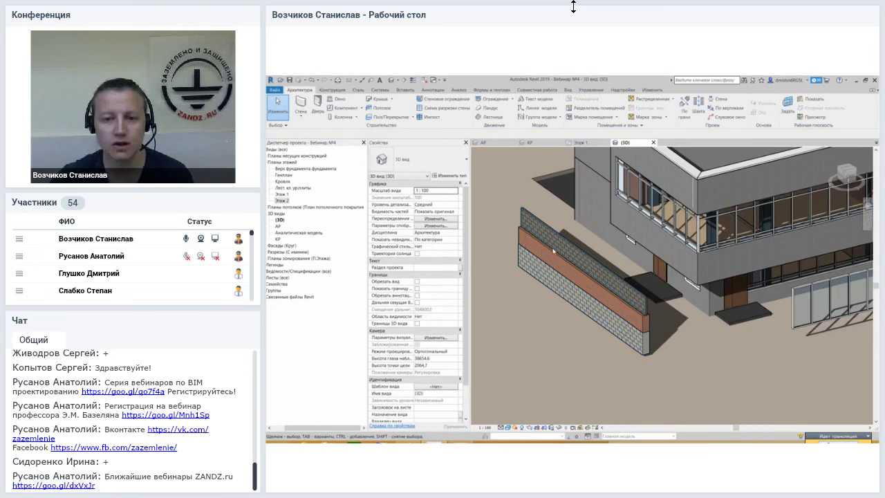
left_click(560, 241)
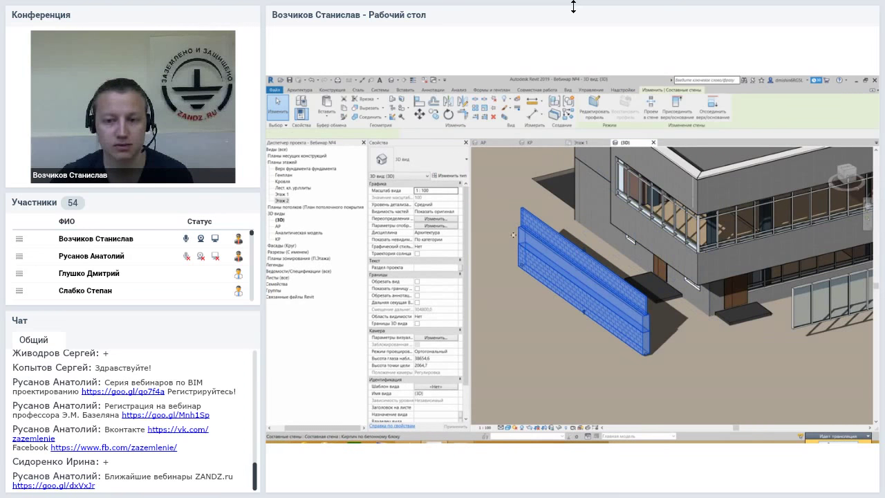
scroll(635, 295, "down", 3)
key("Escape")
middle_click_drag(635, 296, 703, 322, "shift")
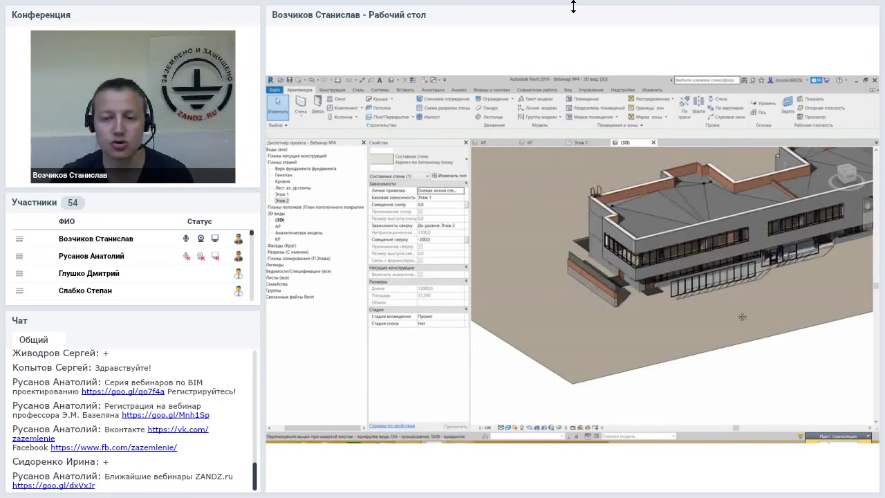
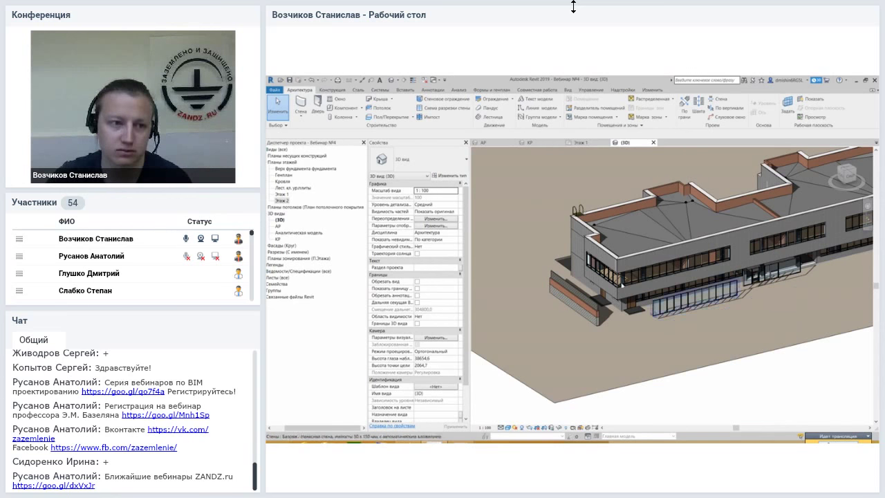
Open the Этаж 1 floor plan and zoom in on the building.
double_click(282, 194)
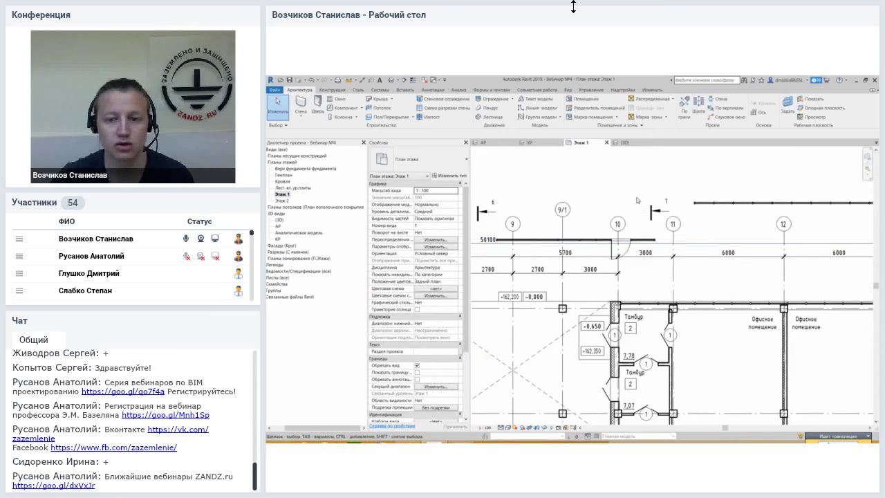
scroll(637, 200, "down", 3)
middle_click_drag(676, 248, 734, 261)
scroll(587, 250, "up", 3)
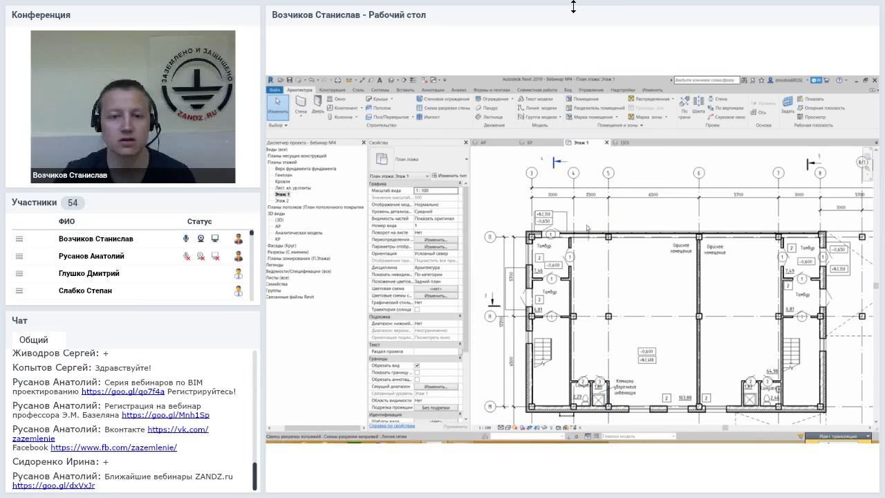
scroll(511, 236, "up", 3)
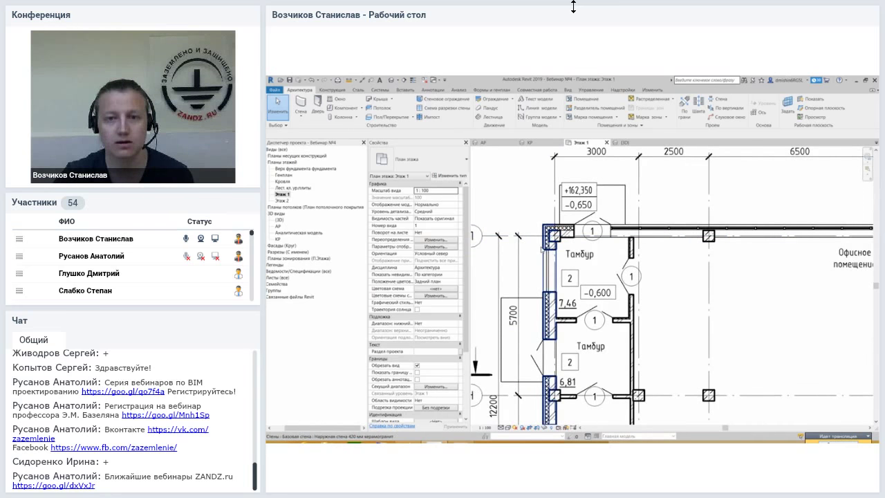
Select the left exterior wall and start a new wall of the same type with Create Similar.
left_click(551, 276)
middle_click_drag(662, 277, 554, 288)
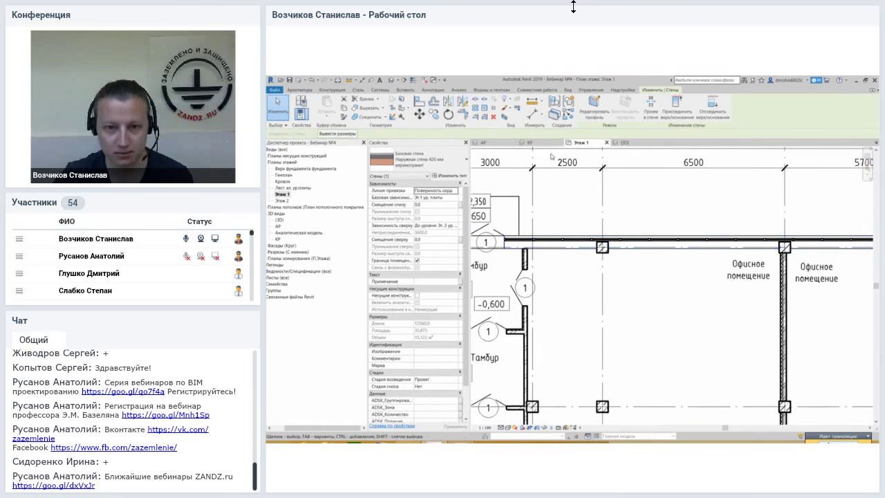
middle_click_drag(554, 159, 681, 174)
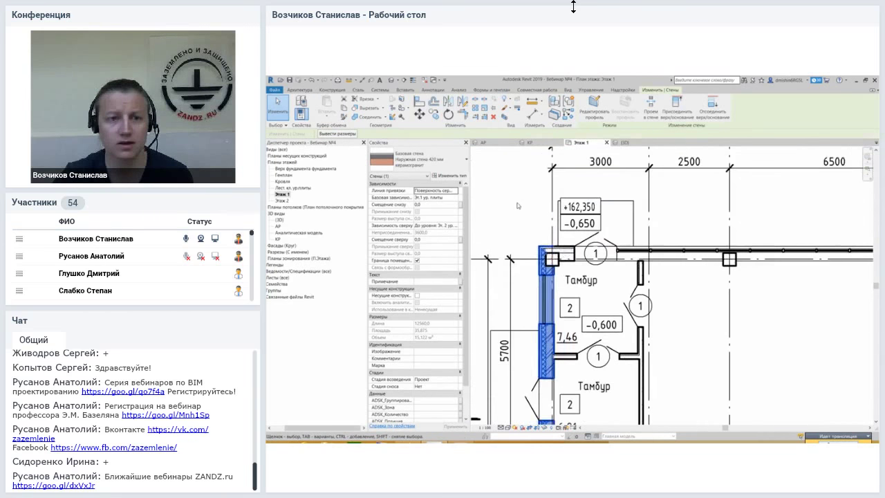
key("Escape")
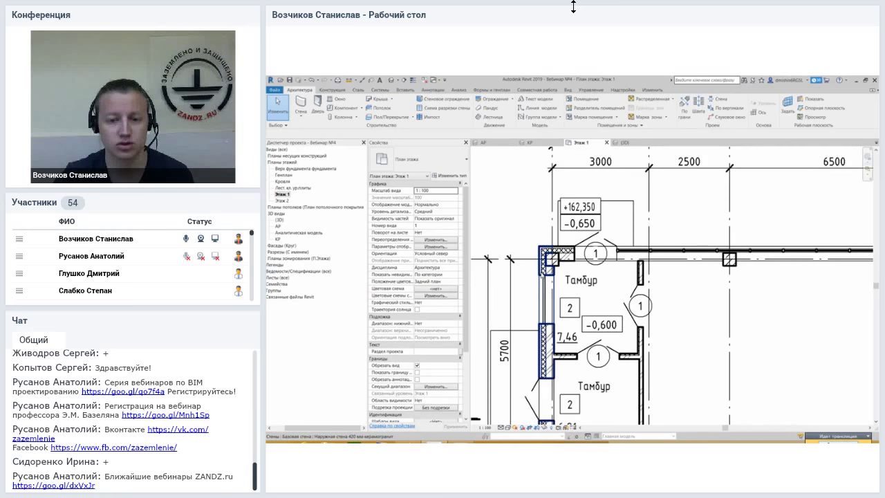
left_click(544, 349)
left_click(569, 115)
middle_click_drag(616, 222, 456, 260)
Duplicate the wall type as 'Наружная стена 420 мм керамогранит 2'.
left_click(450, 176)
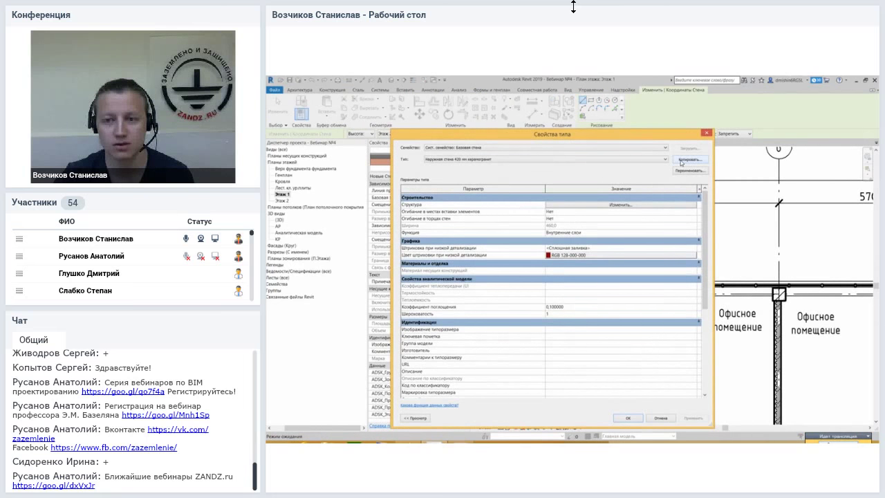
left_click(681, 160)
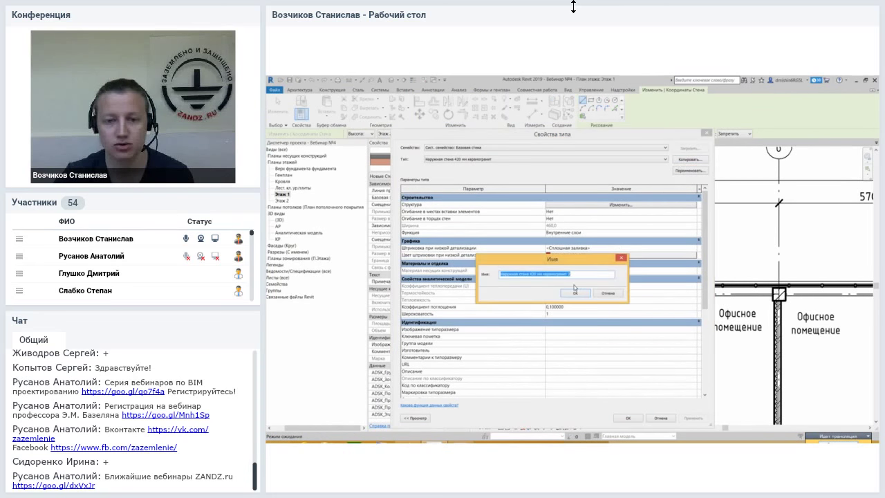
left_click(568, 275)
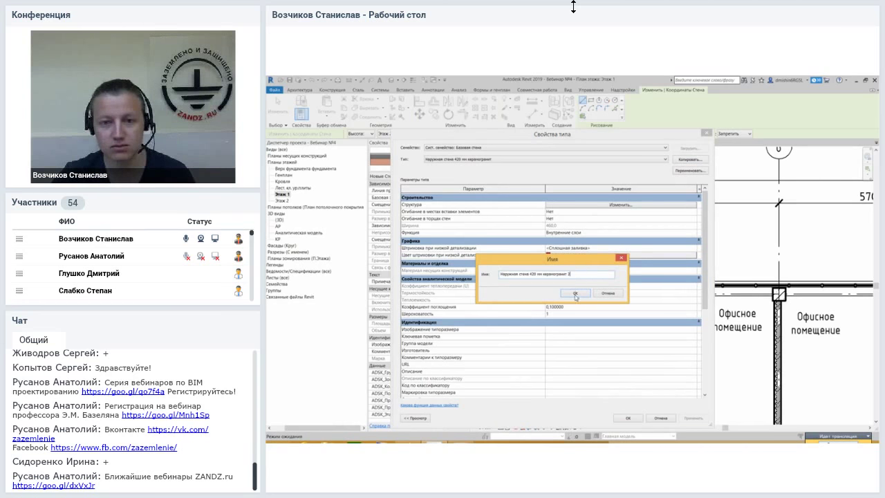
key("Return")
Make layer 4 a Structure layer in Бетон, marked as structural material.
left_click(581, 205)
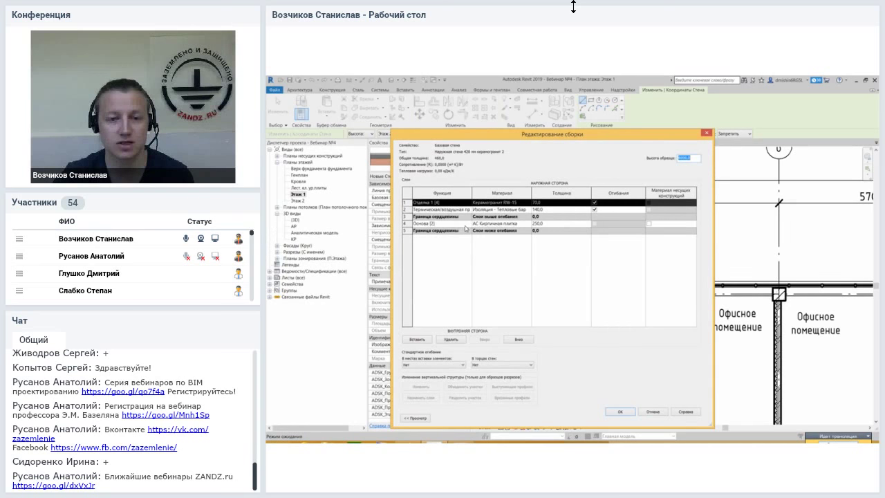
left_click(469, 226)
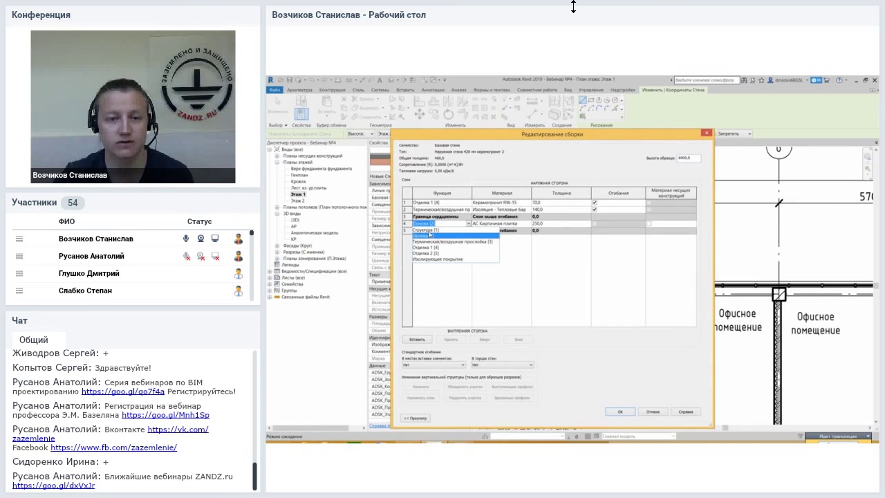
left_click(426, 230)
left_click(527, 226)
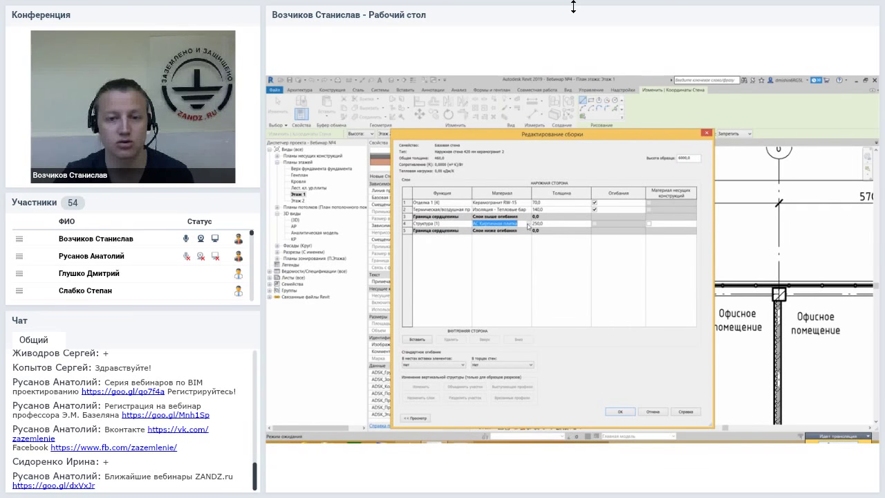
left_click(529, 225)
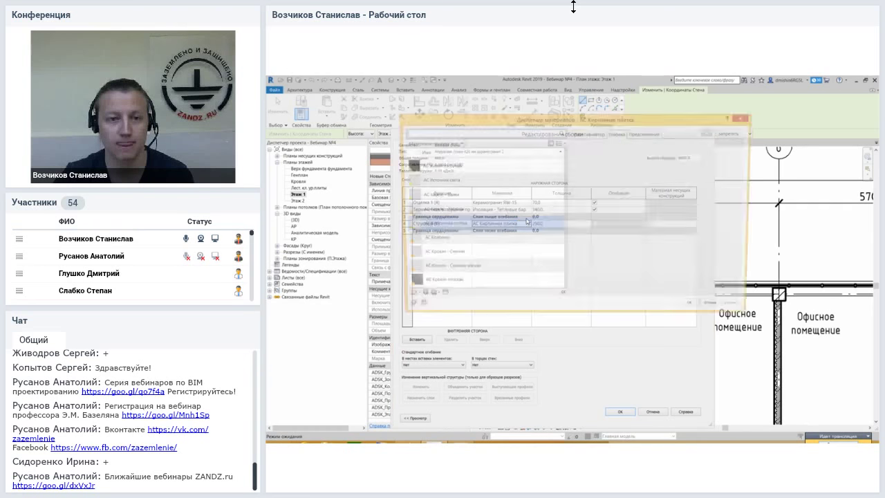
type("БЕТОН")
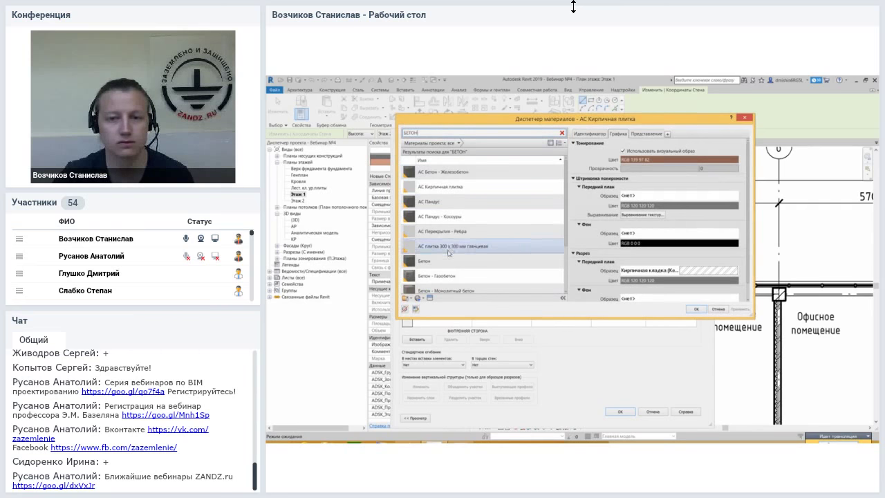
left_click(456, 261)
left_click(697, 309)
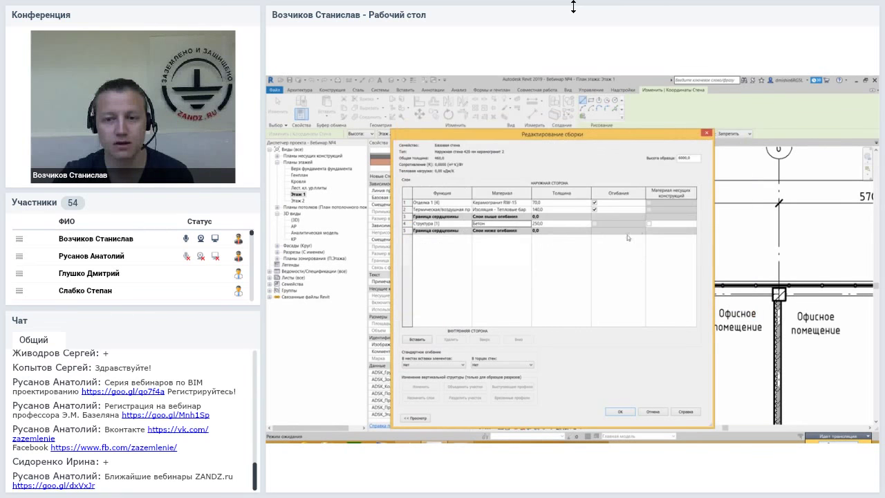
left_click(648, 224)
left_click(631, 412)
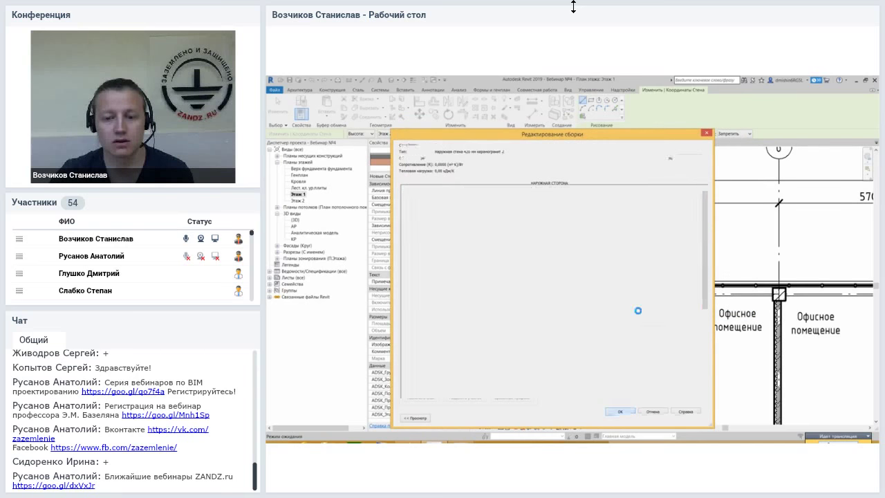
left_click(630, 419)
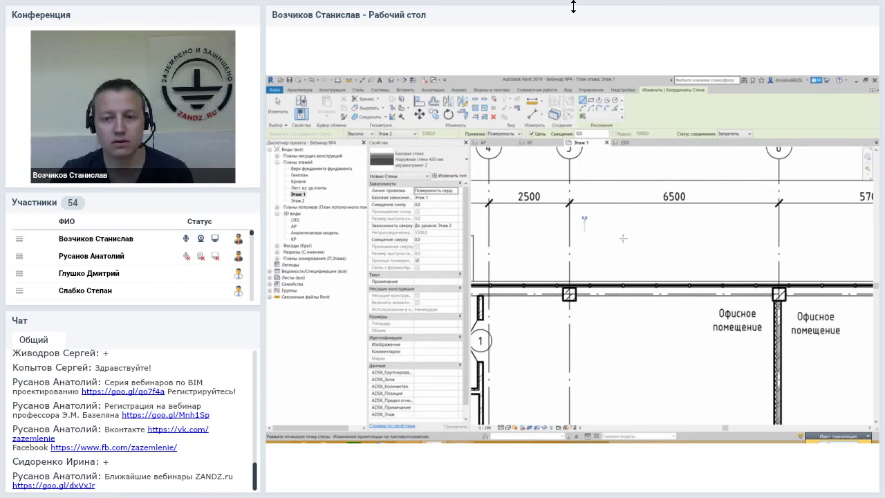
Draw a short wall segment and move it to just above the grid bubbles.
left_click(584, 239)
left_click(742, 238)
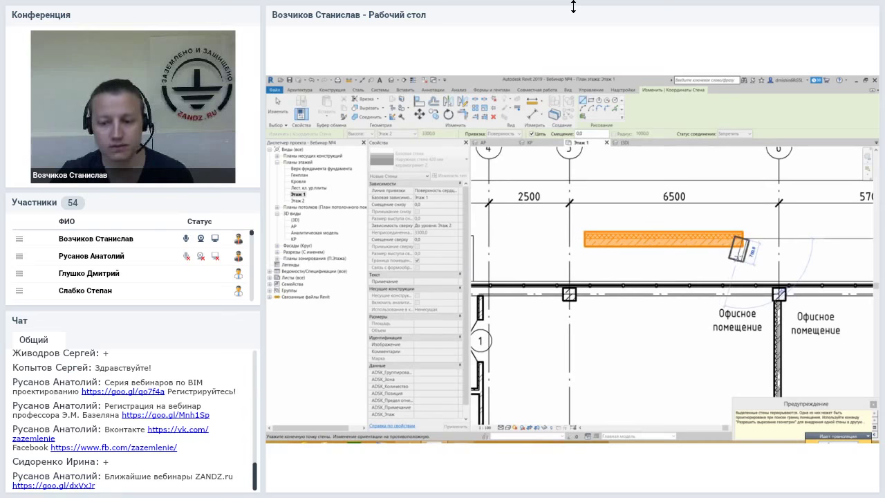
key("Escape")
key("Escape")
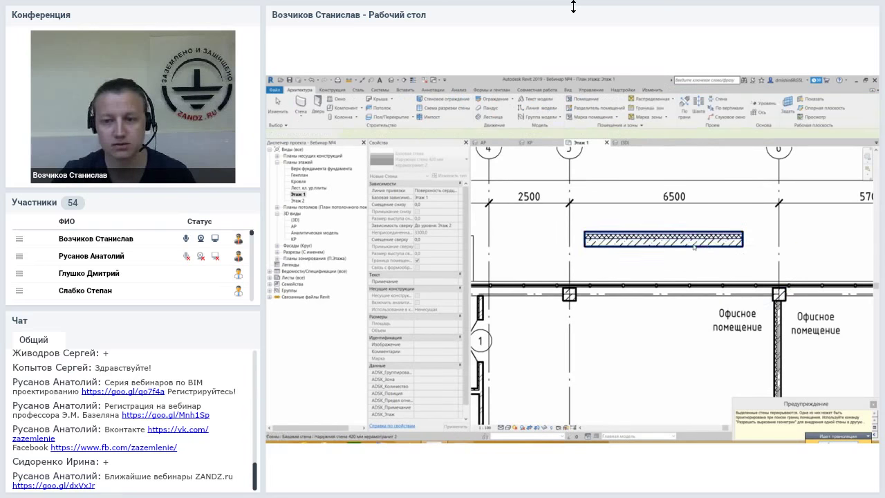
middle_click_drag(656, 276, 754, 300)
left_click_drag(735, 265, 736, 171)
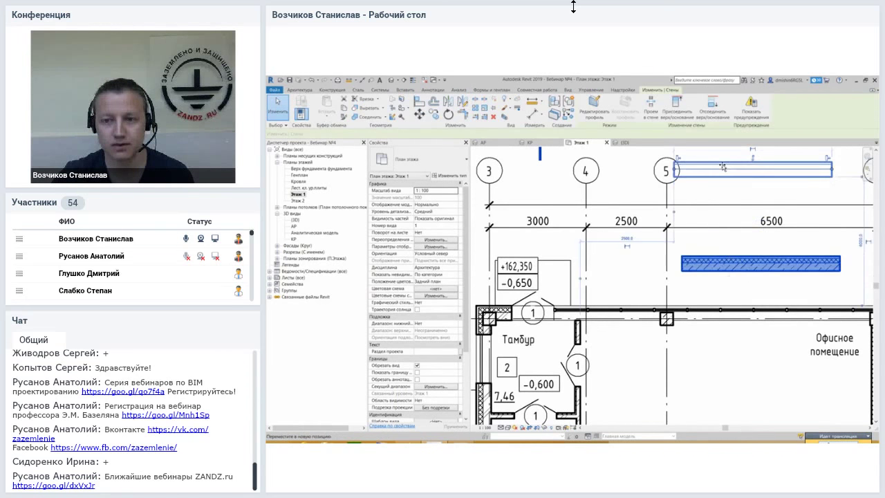
middle_click_drag(736, 186, 639, 275)
left_click_drag(639, 262, 661, 218)
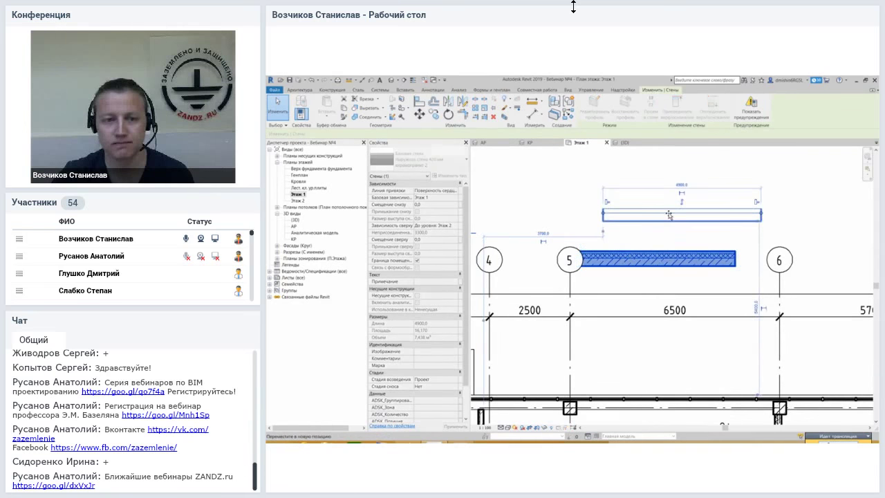
left_click(785, 220)
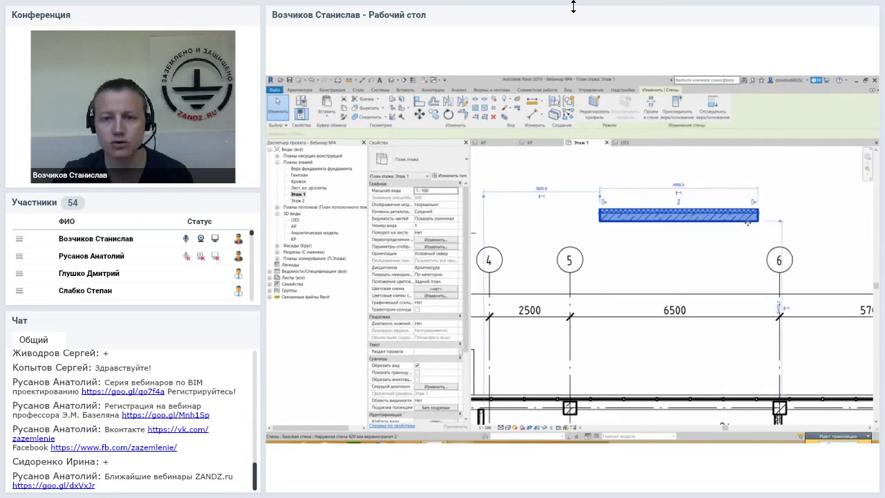
middle_click_drag(665, 223, 631, 239)
left_click(631, 239)
left_click_drag(630, 238, 626, 270)
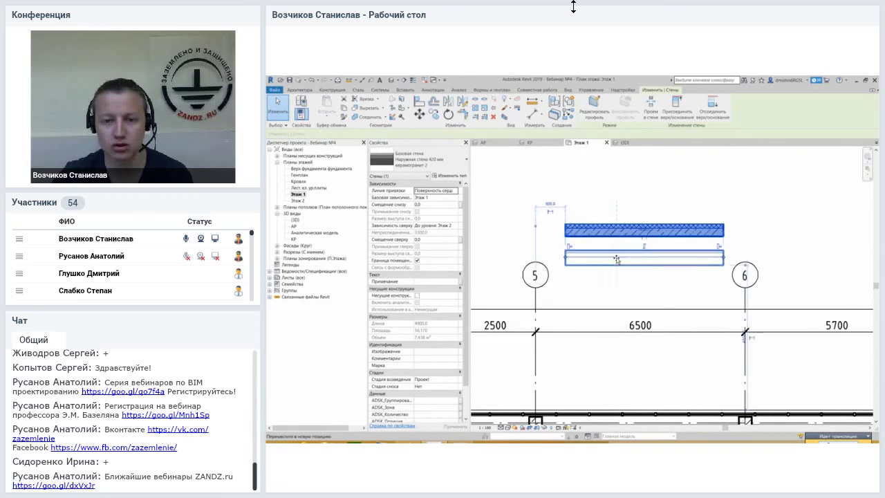
left_click(580, 286)
Select and deselect the new wall repeatedly to inspect it while zooming.
scroll(587, 268, "up", 3)
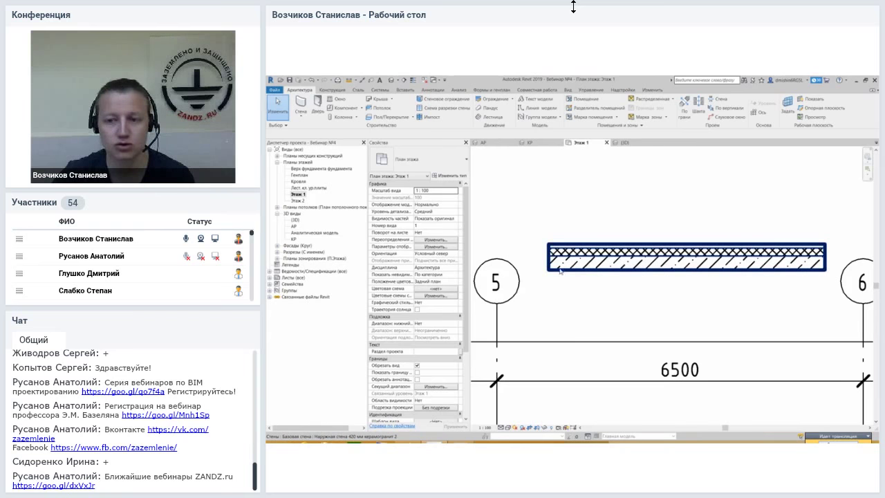
left_click(794, 251)
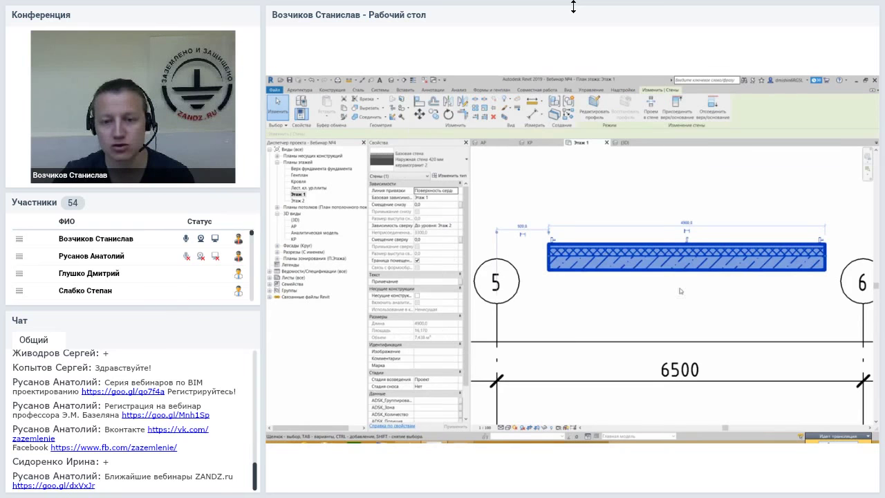
middle_click_drag(680, 292, 678, 283)
scroll(542, 241, "up", 2)
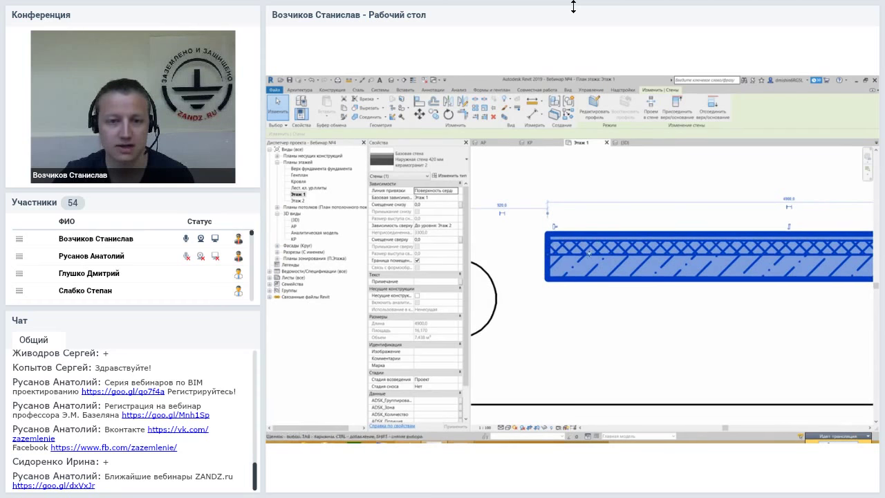
left_click(611, 309)
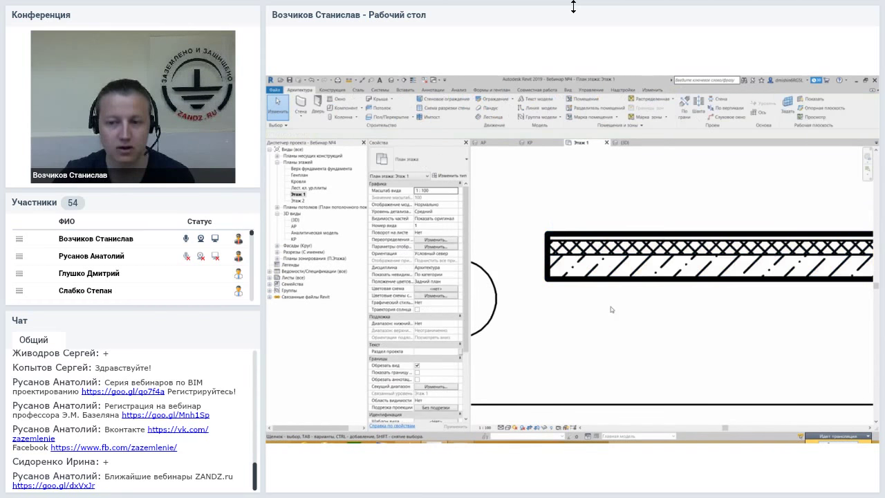
scroll(611, 309, "down", 3)
left_click(565, 259)
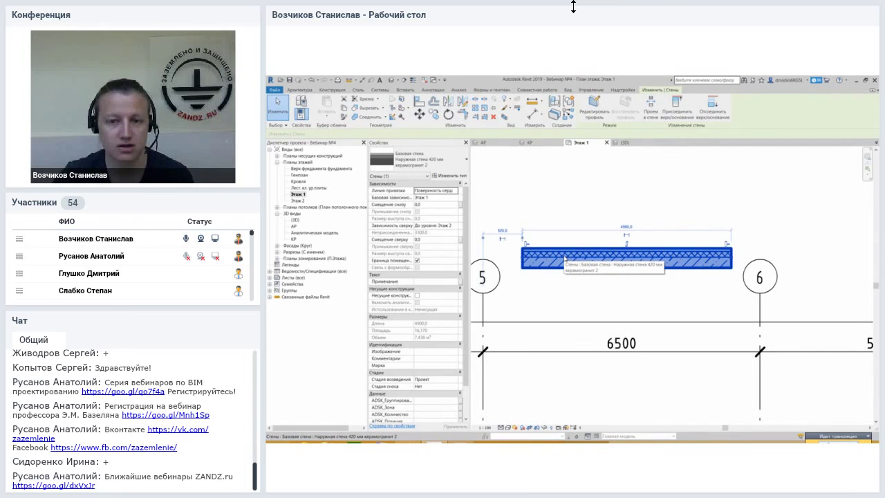
left_click(577, 295)
middle_click_drag(598, 289, 563, 276)
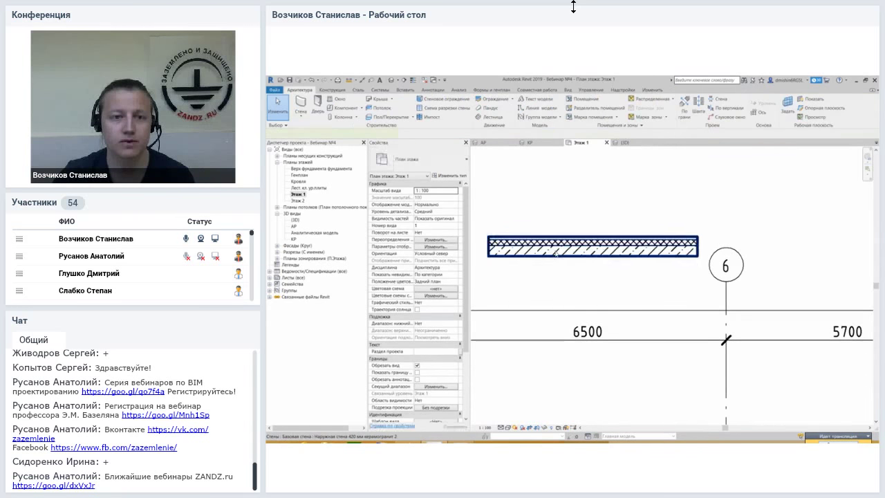
left_click(555, 254)
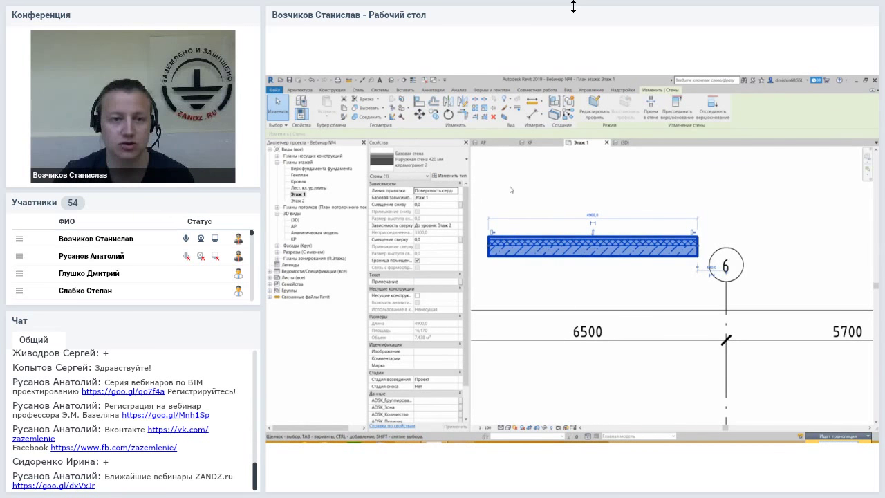
left_click(511, 189)
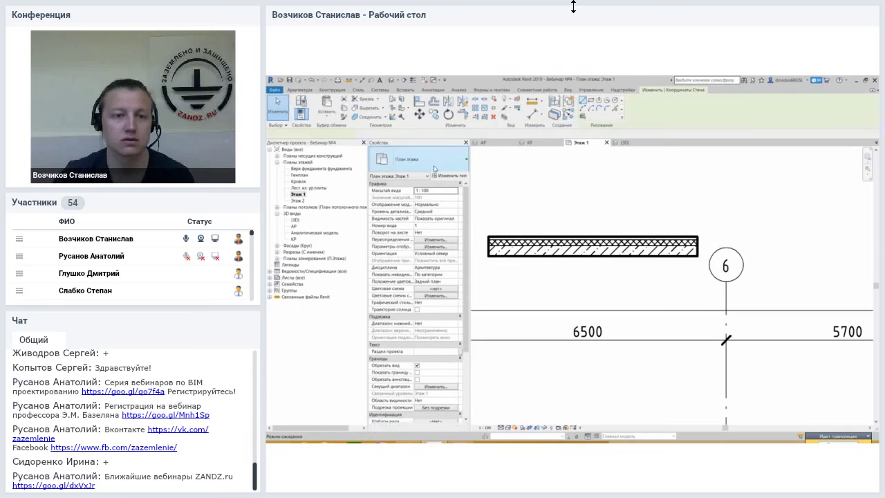
Draw a 'Бетон - 200 мм' wall just right of grid 6, between grids 6 and 7.
left_click(434, 163)
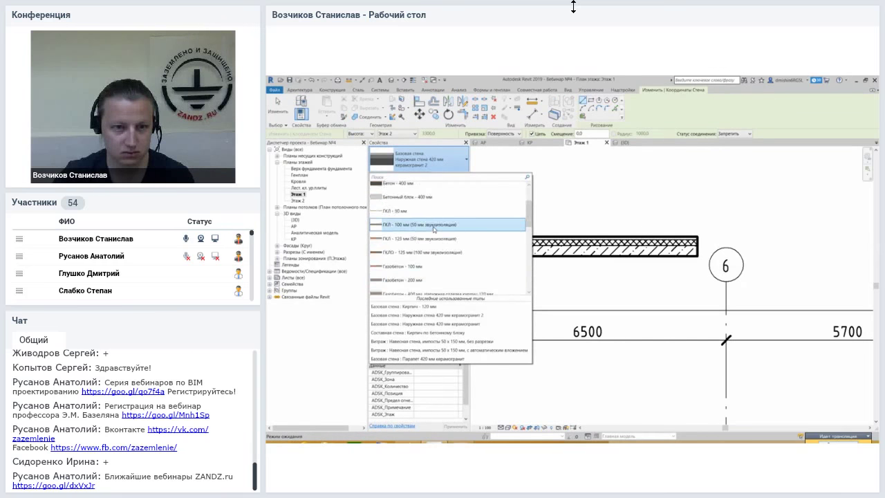
scroll(435, 229, "up", 2)
left_click(413, 208)
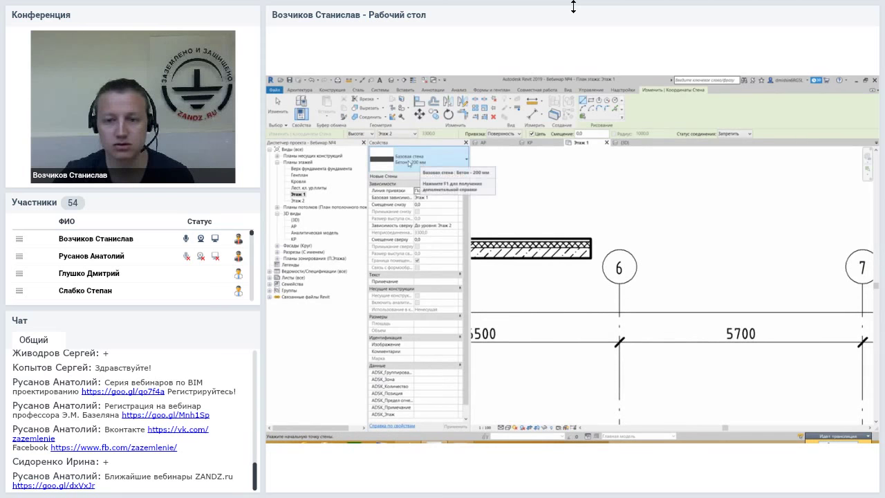
left_click(652, 250)
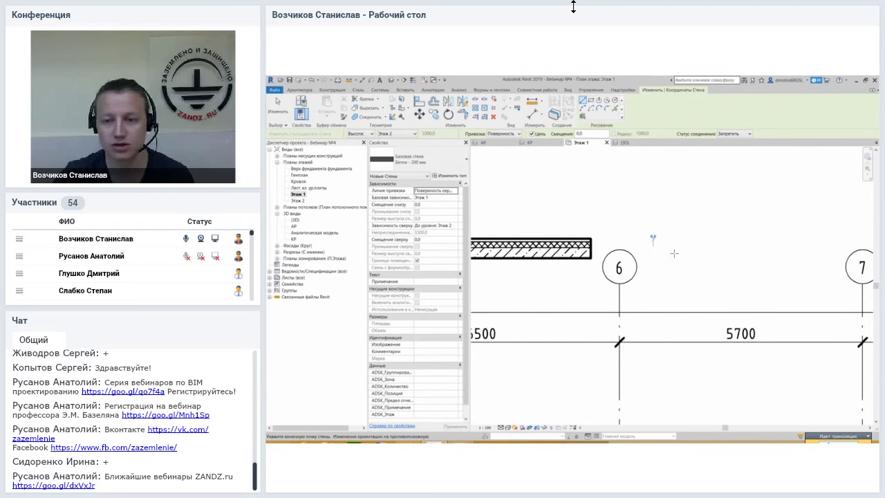
left_click(783, 257)
key("Escape")
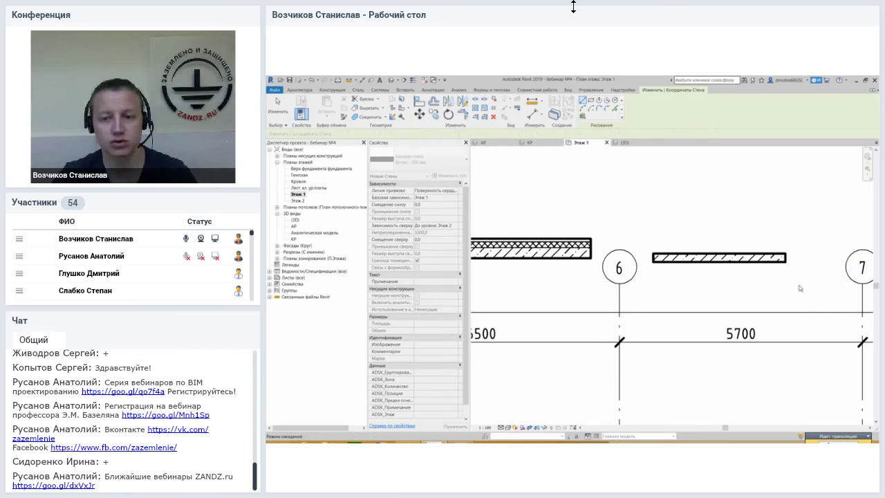
key("Escape")
left_click(589, 246)
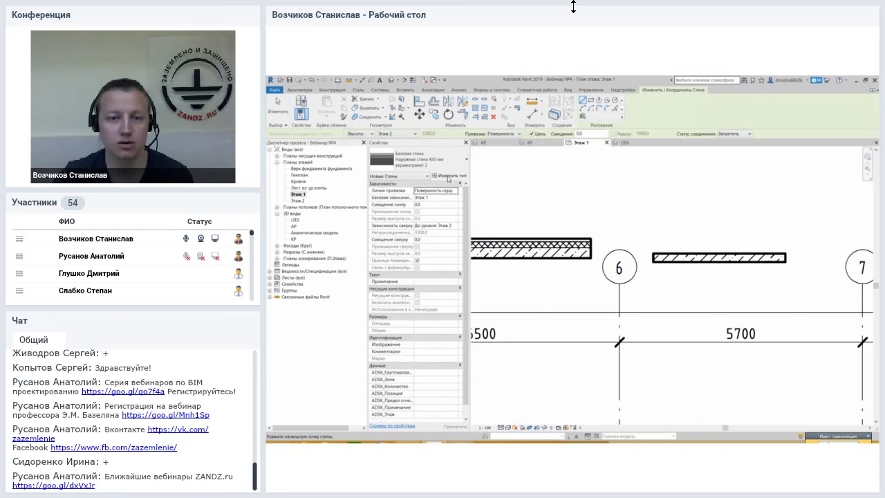
Duplicate the wall type as 'Наружная стена 420 мм керамогранит 3'.
left_click(447, 176)
left_click(678, 160)
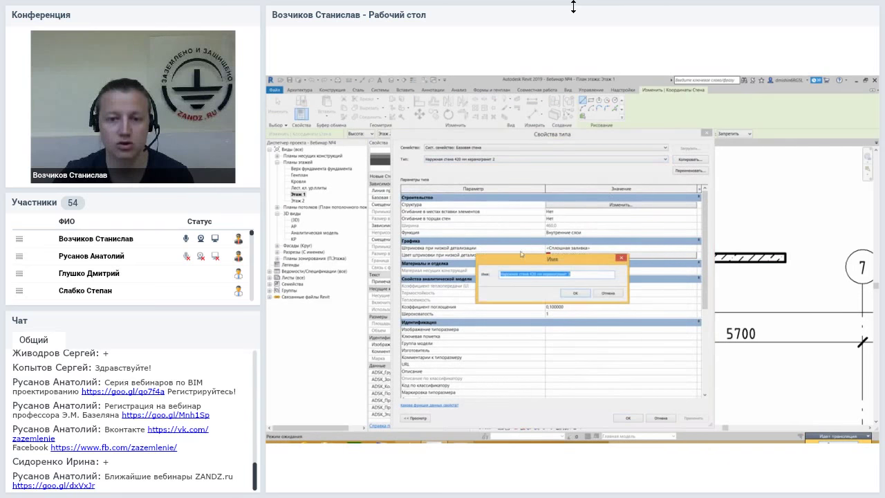
left_click(575, 293)
Move the insulation layer down and delete the 250 mm concrete structural layer.
left_click(580, 206)
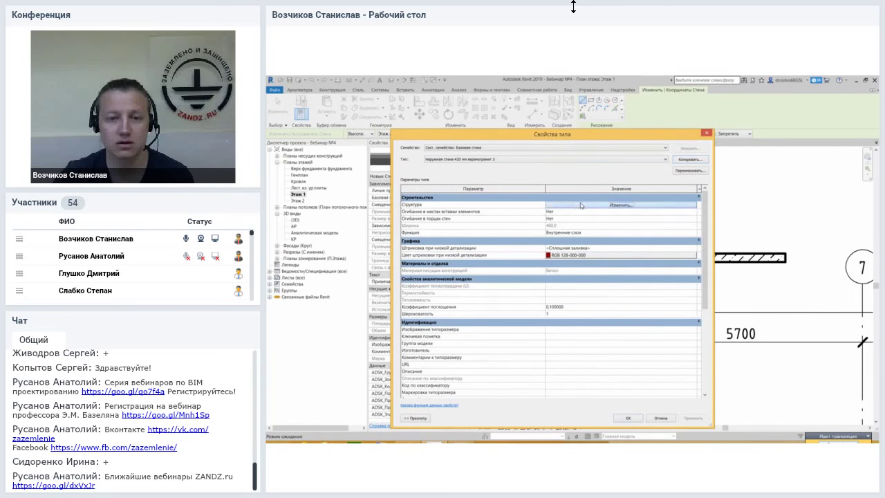
left_click(423, 223)
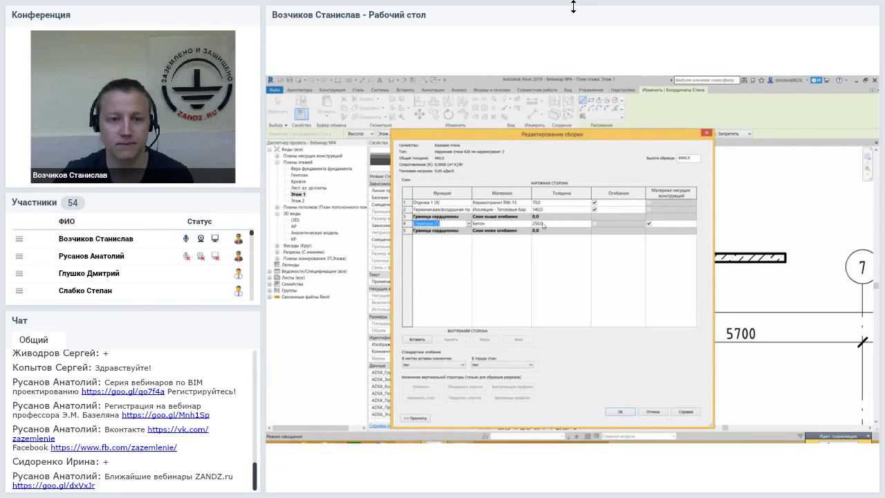
left_click(513, 339)
left_click(463, 224)
left_click(460, 340)
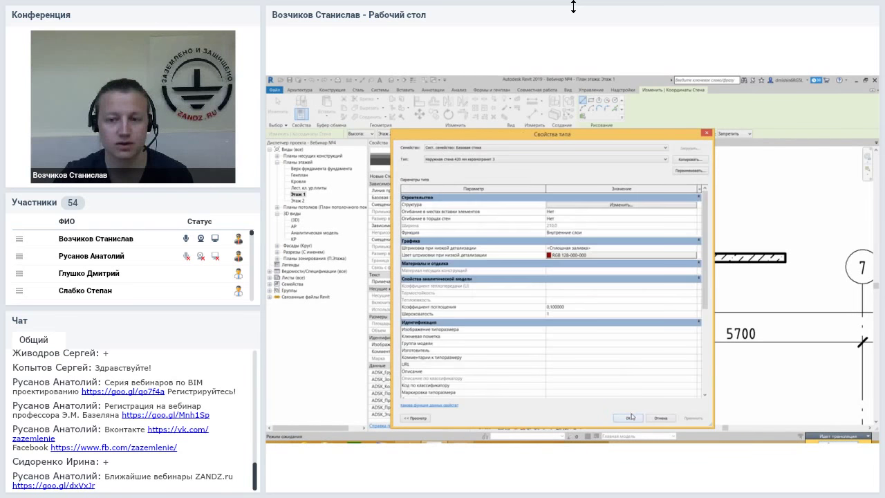
left_click(626, 413)
middle_click_drag(650, 249, 584, 258)
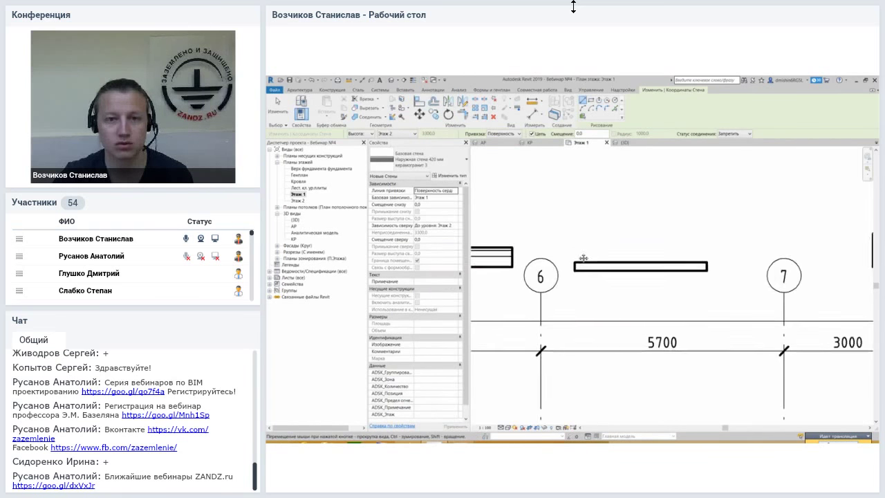
Draw the cladding wall along the concrete wall, with its location line set to Finish Face: Interior.
left_click(515, 133)
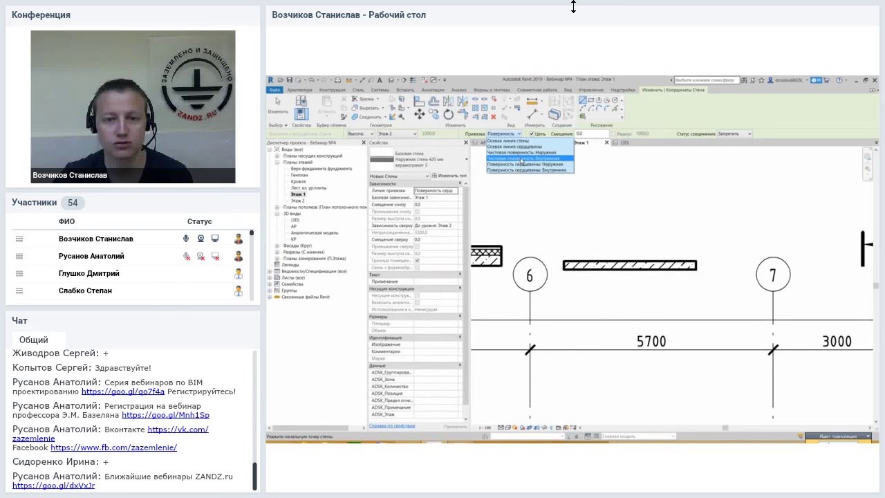
left_click(522, 157)
left_click(564, 261)
left_click(696, 261)
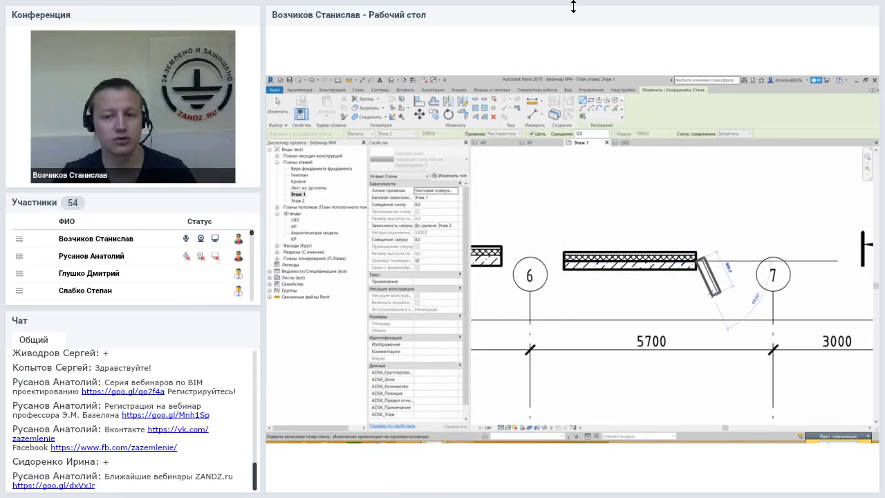
key("Escape")
key("Escape")
Select the concrete wall and the new cladding wall to check their placement.
scroll(715, 253, "up", 1)
mouse_move(657, 287)
middle_mouse_down()
mouse_move(715, 254)
mouse_move(617, 279)
middle_mouse_up()
left_click(617, 278)
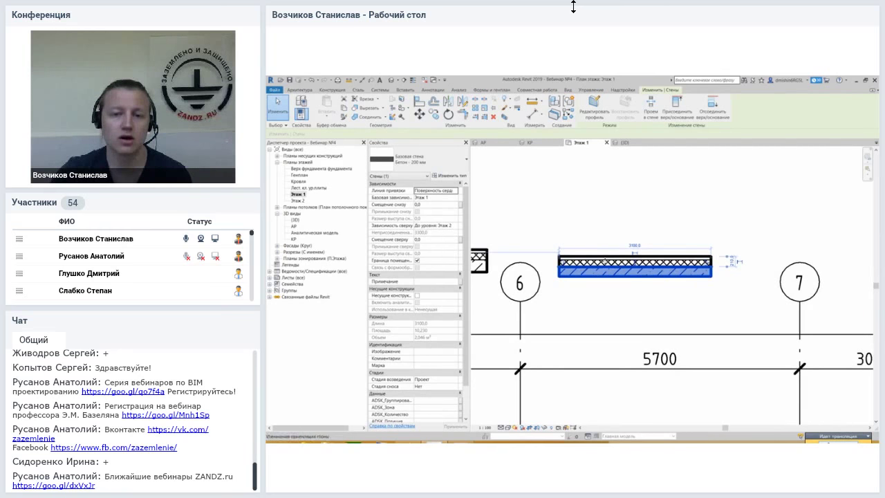
left_click(605, 264)
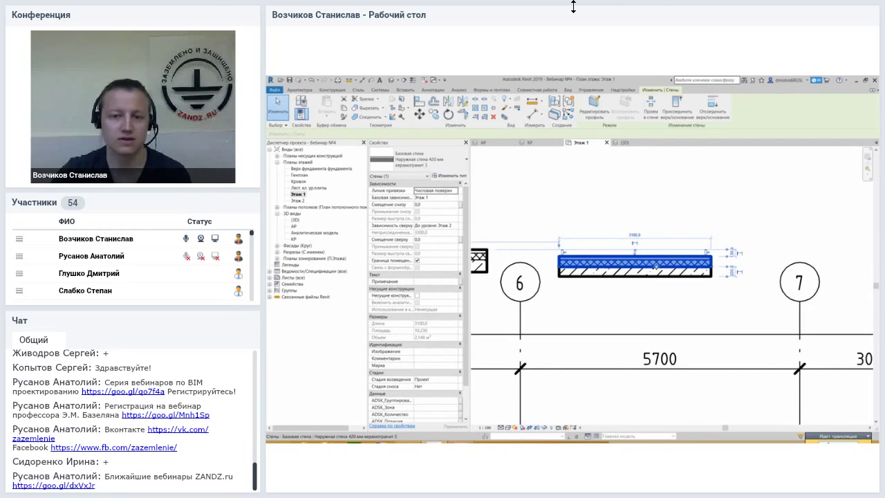
left_click(614, 234)
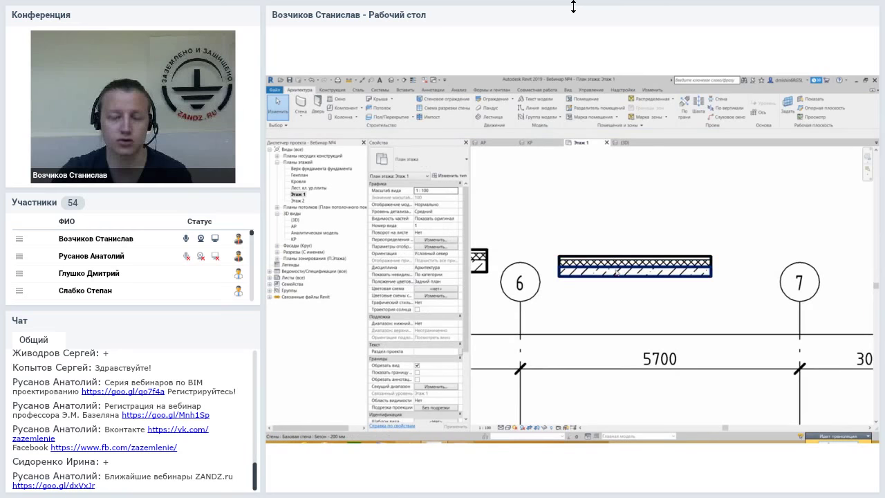
mouse_move(607, 261)
middle_mouse_down()
mouse_move(624, 260)
mouse_move(630, 242)
middle_mouse_up()
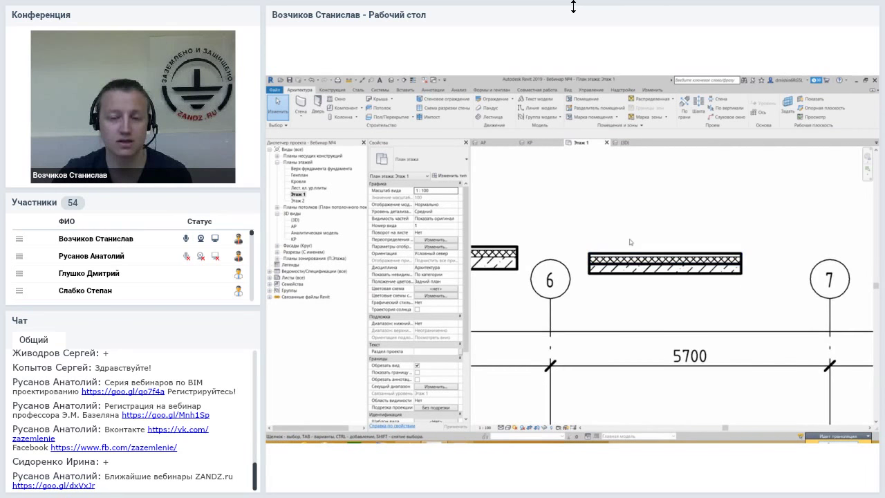
scroll(629, 243, "down", 1)
scroll(630, 243, "down", 1)
scroll(566, 257, "up", 2)
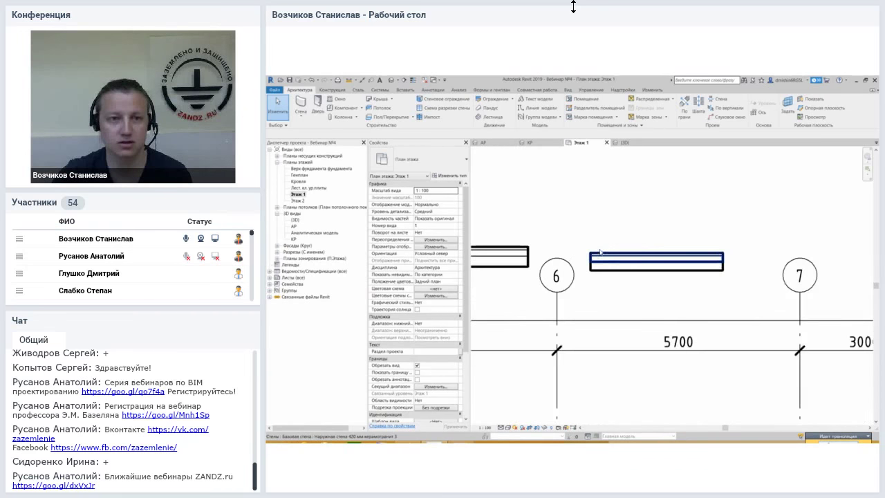
middle_click_drag(565, 258, 603, 241)
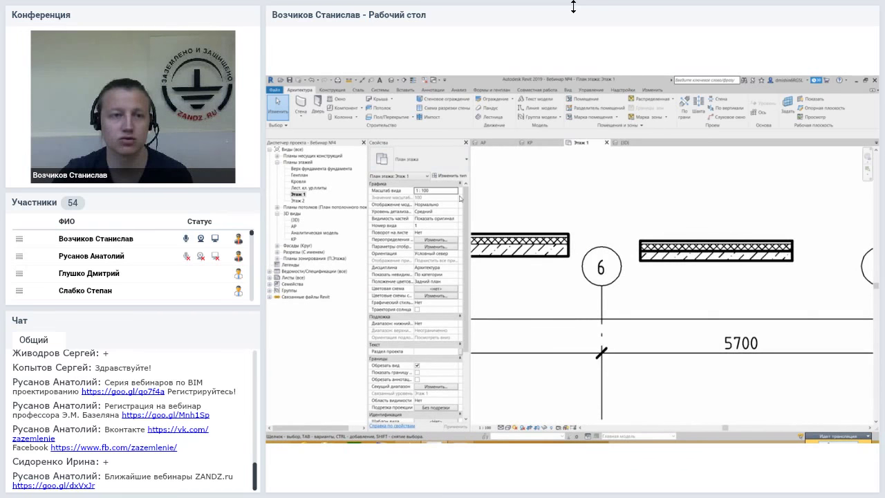
scroll(573, 224, "down", 1)
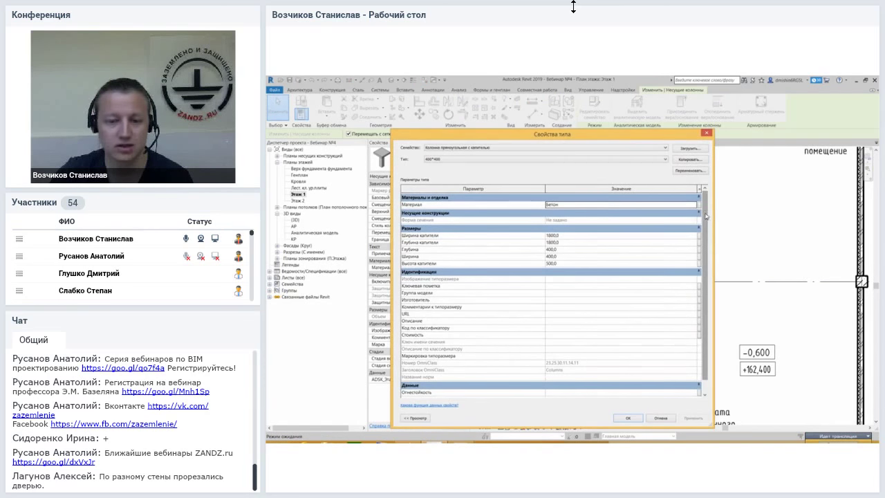
Close the column's Type Properties and clear the column selection.
scroll(706, 239, "down", 1)
scroll(706, 250, "up", 1)
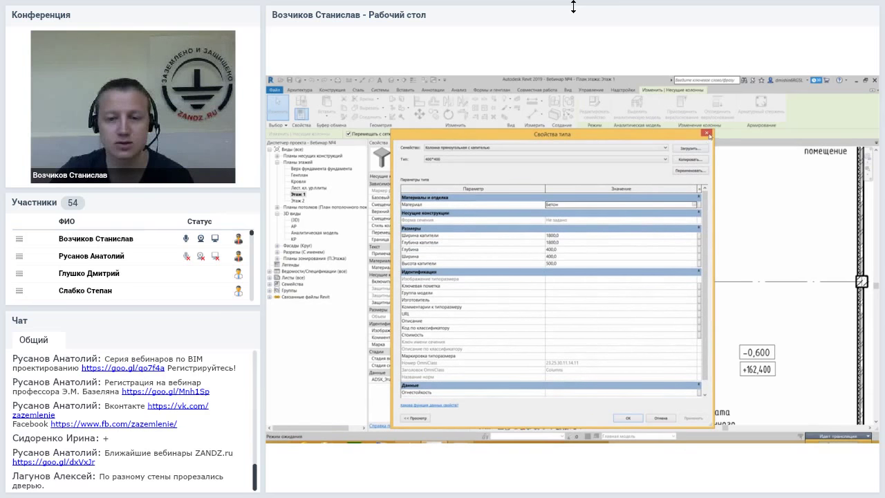
left_click(706, 133)
middle_click_drag(502, 325, 557, 322)
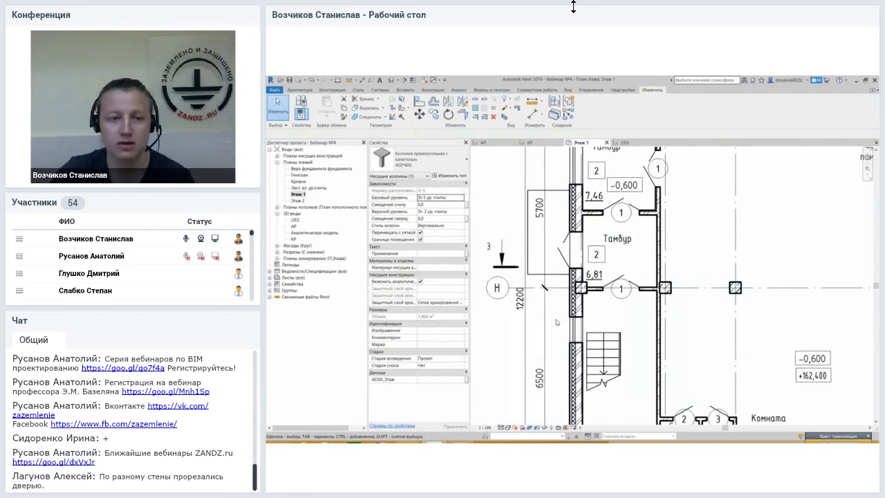
left_click(586, 303)
Inspect a grid-line column and the wall beside it near the Тамбур area.
scroll(586, 302, "down", 5)
scroll(581, 276, "up", 2)
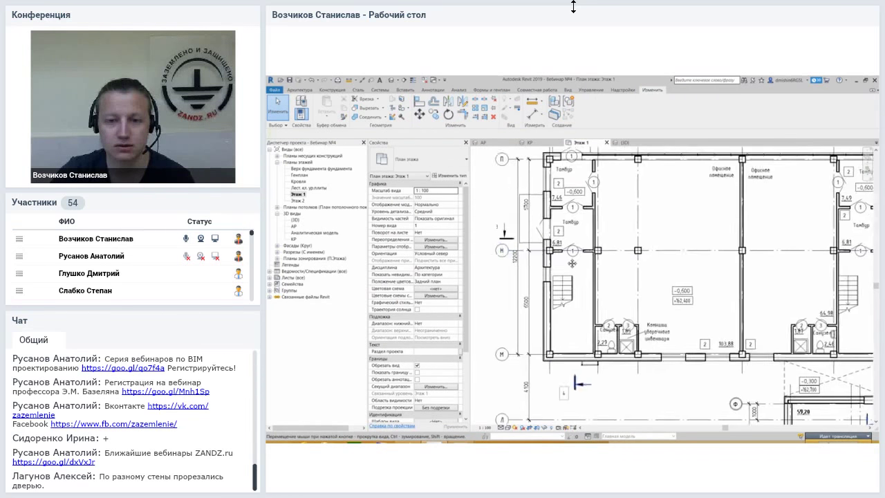
scroll(575, 255, "up", 4)
middle_click_drag(576, 255, 554, 292)
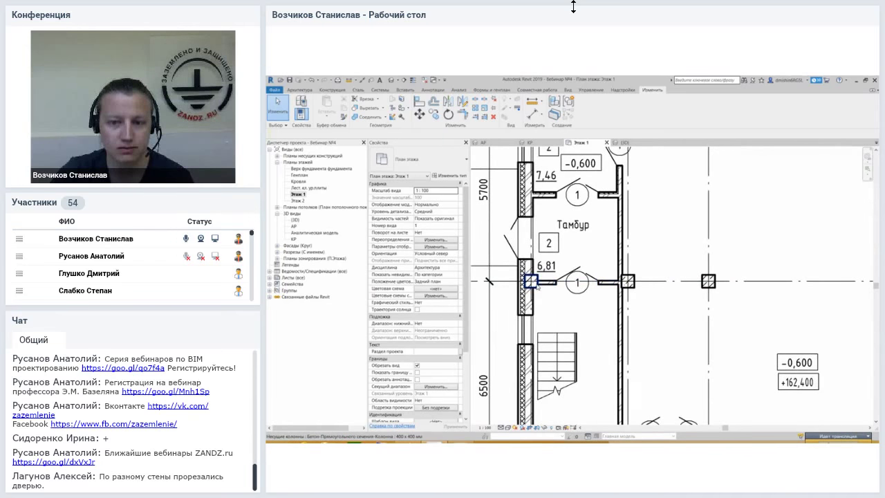
left_click(708, 281)
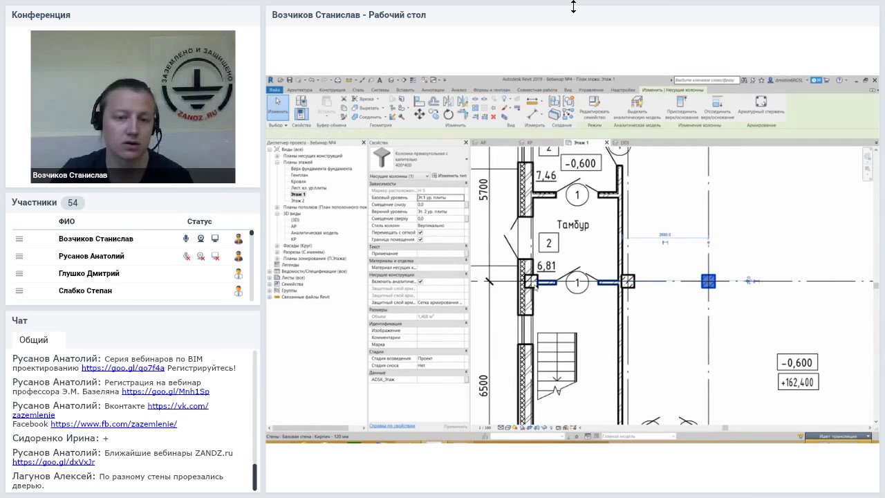
left_click(535, 284)
left_click(298, 195)
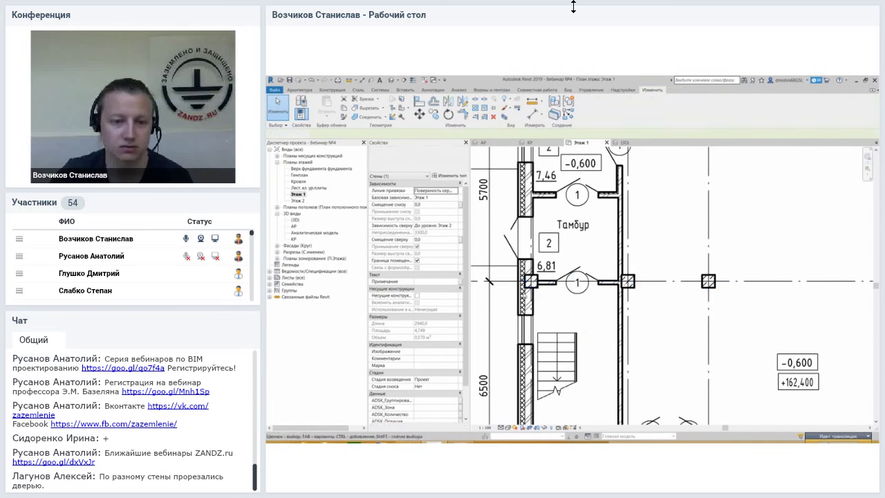
double_click(312, 233)
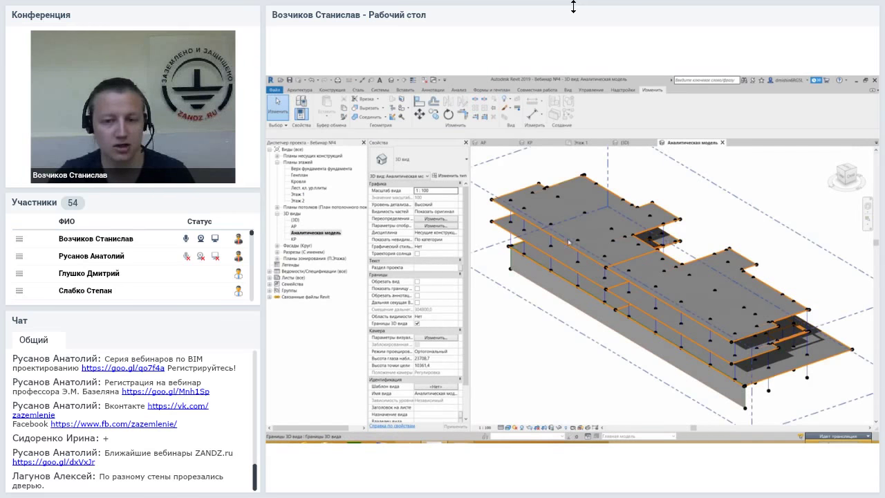
middle_click_drag(575, 237, 653, 258, "shift")
scroll(653, 258, "up", 2)
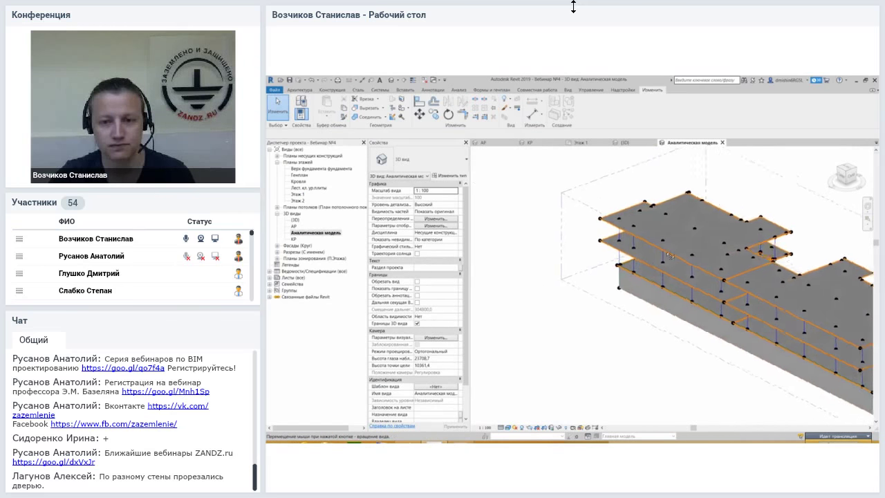
scroll(622, 249, "up", 2)
scroll(611, 246, "up", 3)
left_click(610, 245)
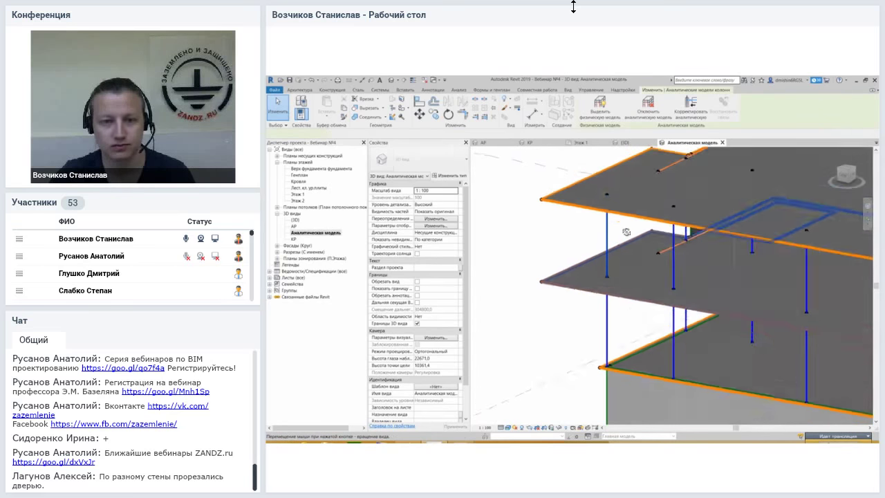
middle_click_drag(610, 245, 559, 233, "shift")
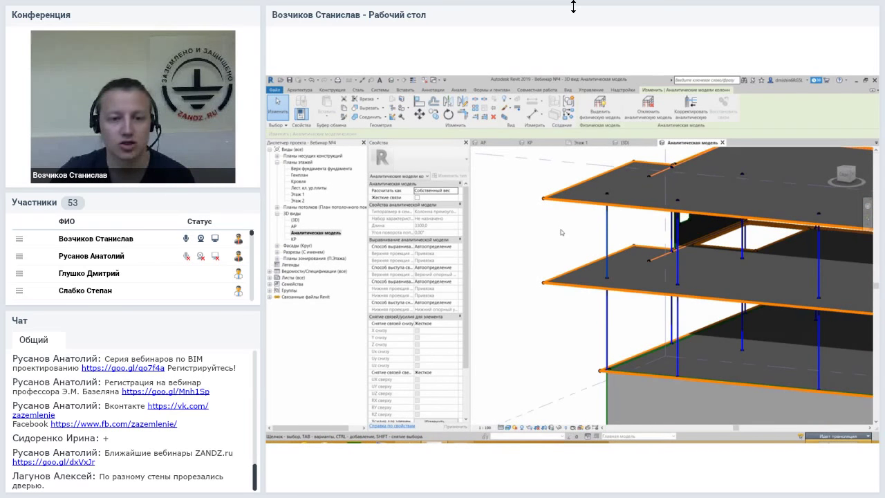
scroll(461, 230, "down", 3)
scroll(462, 230, "up", 3)
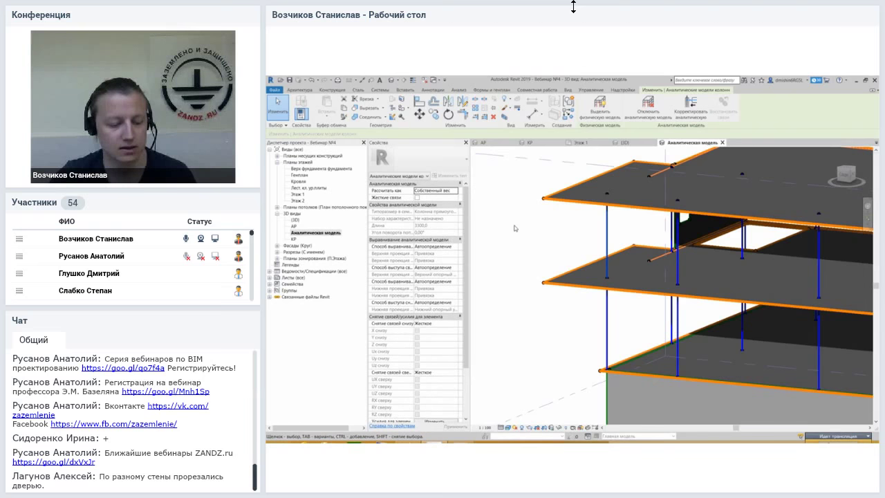
key("Escape")
mouse_move(514, 228)
middle_mouse_down("shift")
mouse_move(646, 263)
mouse_move(841, 249)
middle_mouse_up("shift")
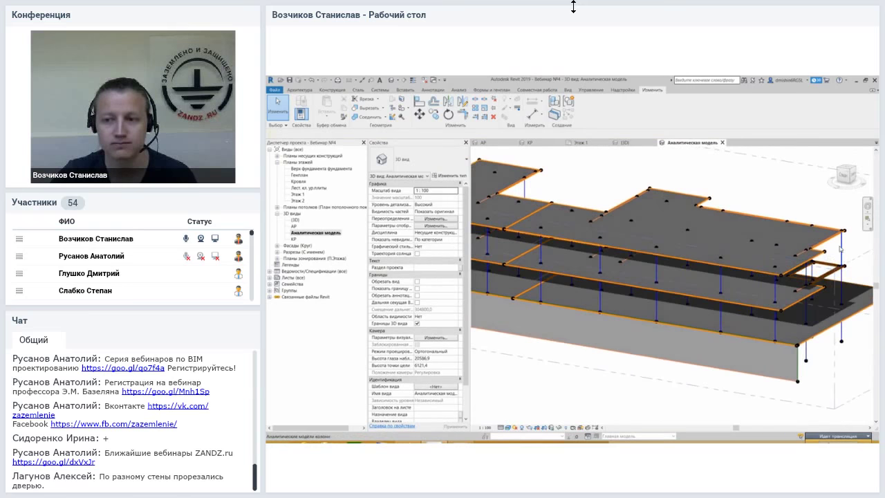
left_click(843, 260)
scroll(838, 258, "up", 3)
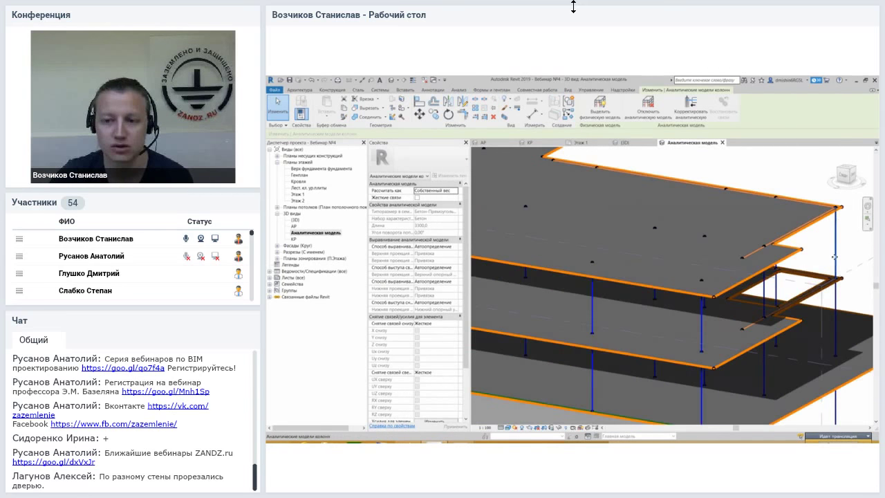
middle_click_drag(833, 270, 747, 239, "shift")
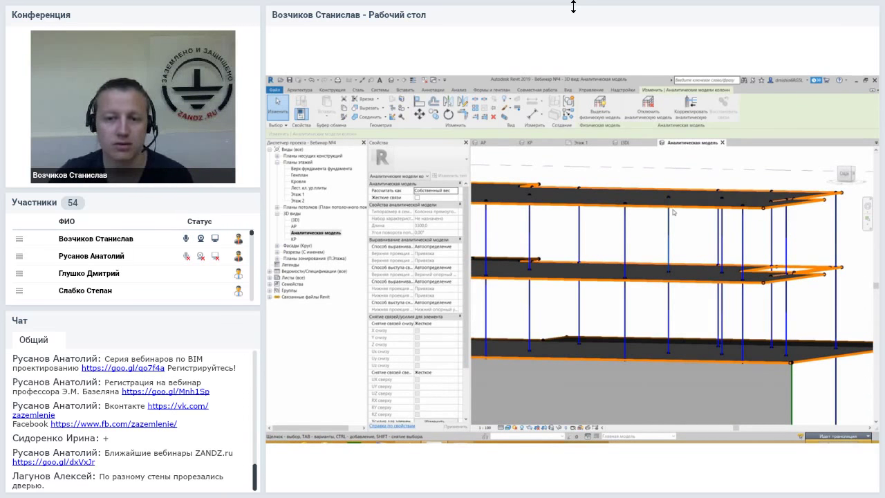
mouse_move(682, 223)
middle_mouse_down("shift")
mouse_move(671, 237)
mouse_move(669, 215)
middle_mouse_up("shift")
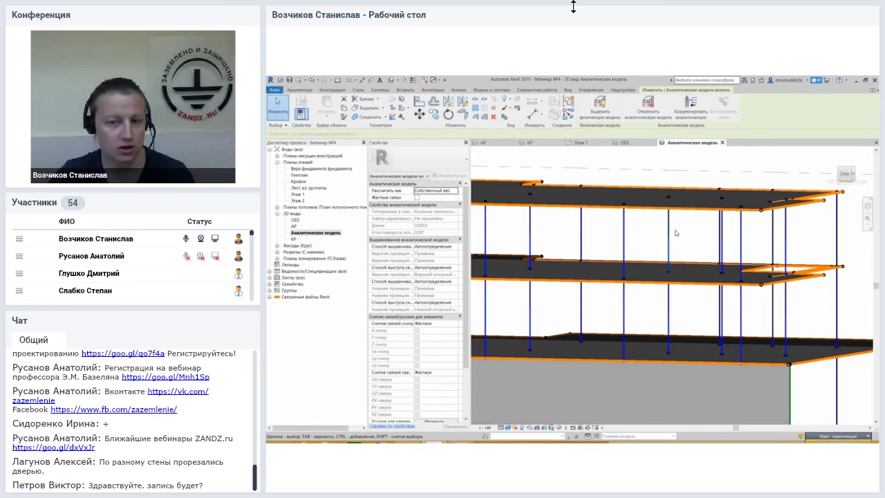
mouse_move(676, 233)
middle_mouse_down("shift")
mouse_move(674, 201)
mouse_move(676, 232)
middle_mouse_up("shift")
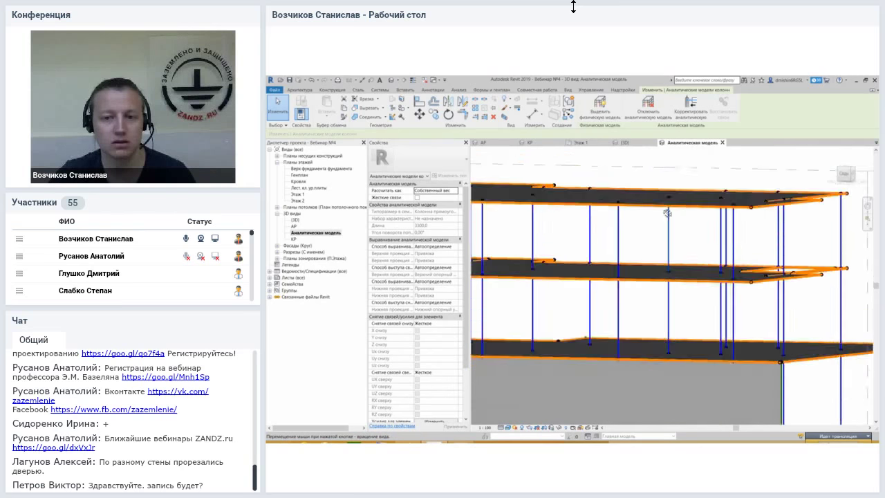
left_click(678, 233)
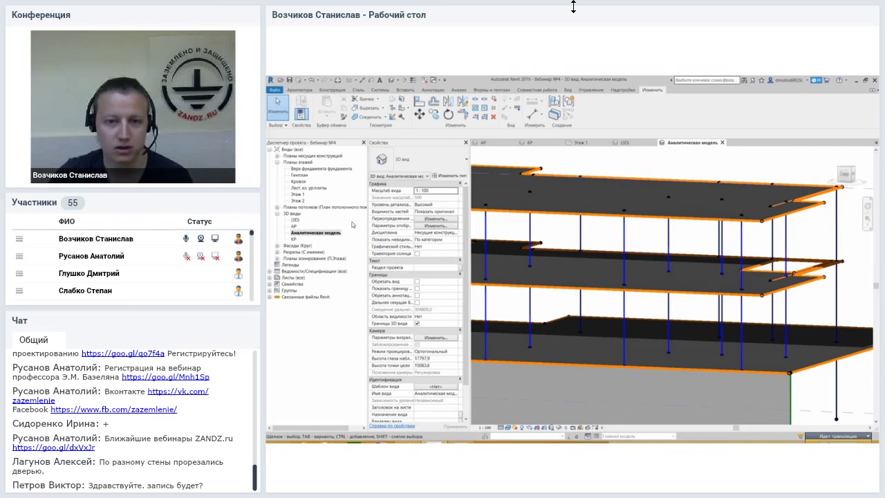
left_click(591, 231)
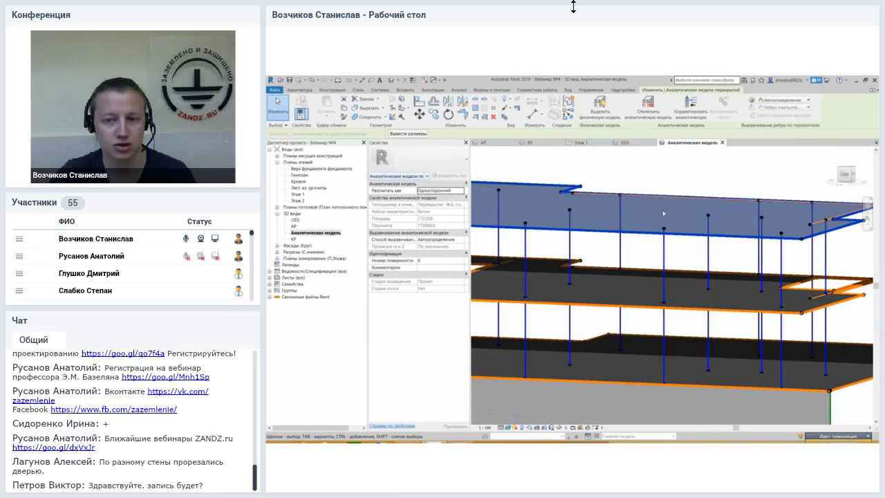
middle_click_drag(663, 213, 565, 226, "shift")
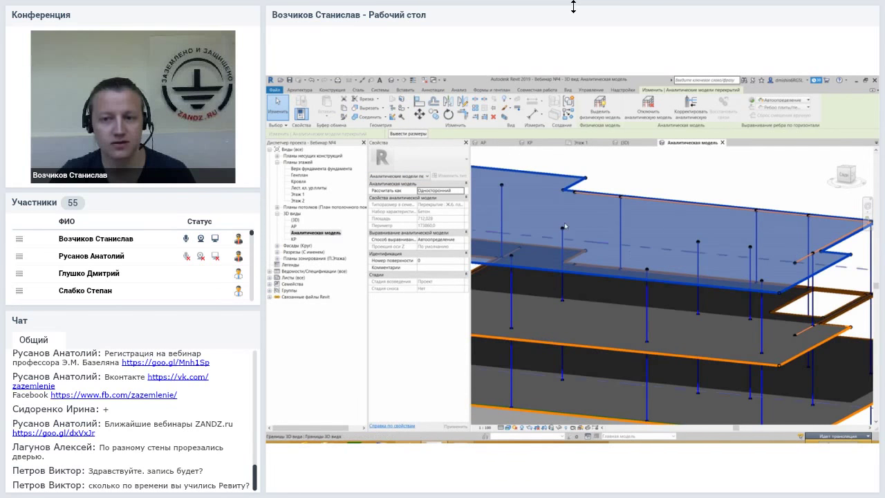
left_click(687, 194)
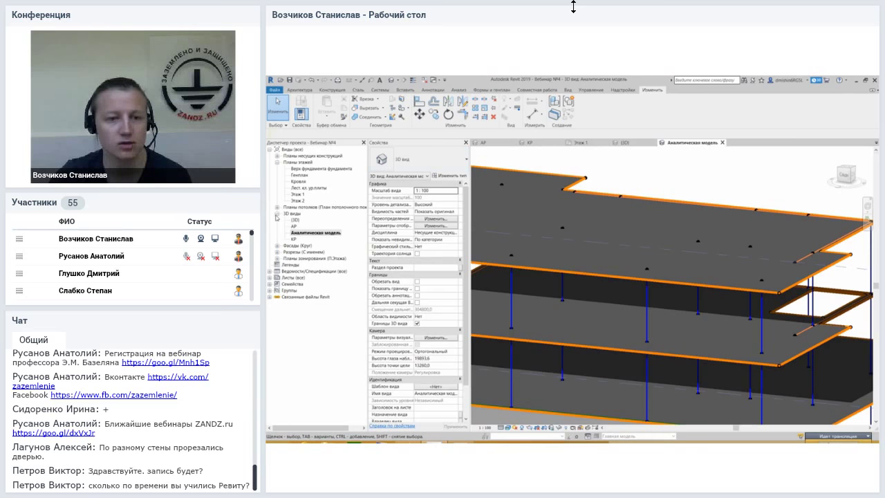
left_click(294, 239)
double_click(293, 238)
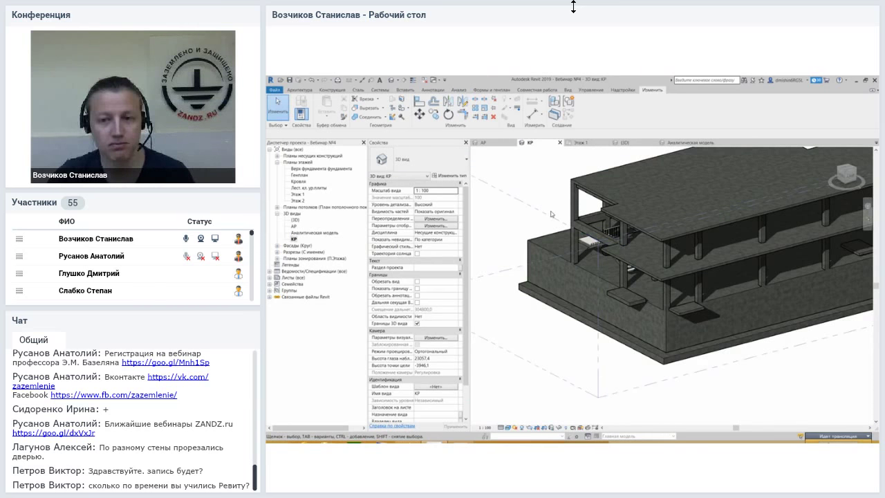
scroll(620, 229, "up", 2)
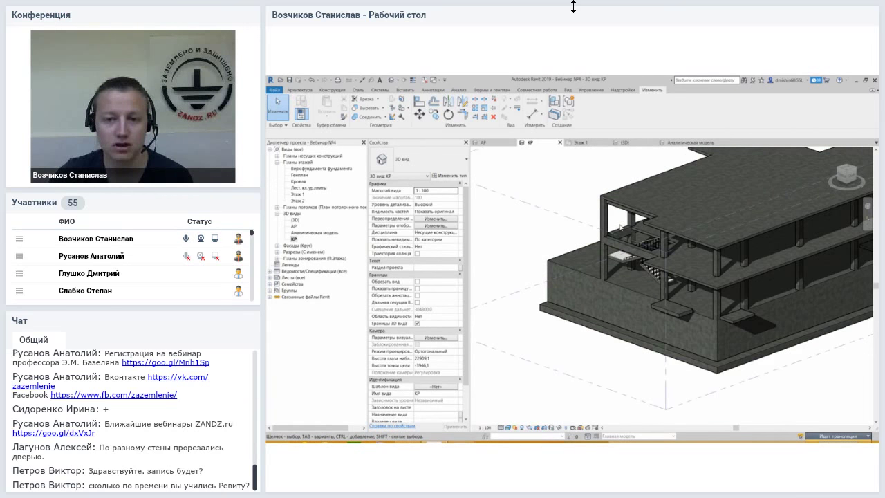
scroll(620, 229, "up", 1)
scroll(612, 238, "up", 1)
scroll(601, 251, "up", 1)
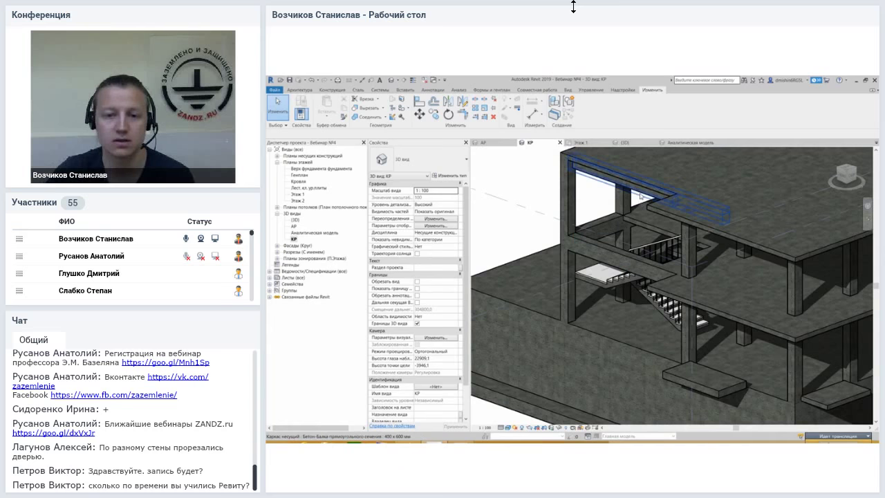
left_click(587, 259)
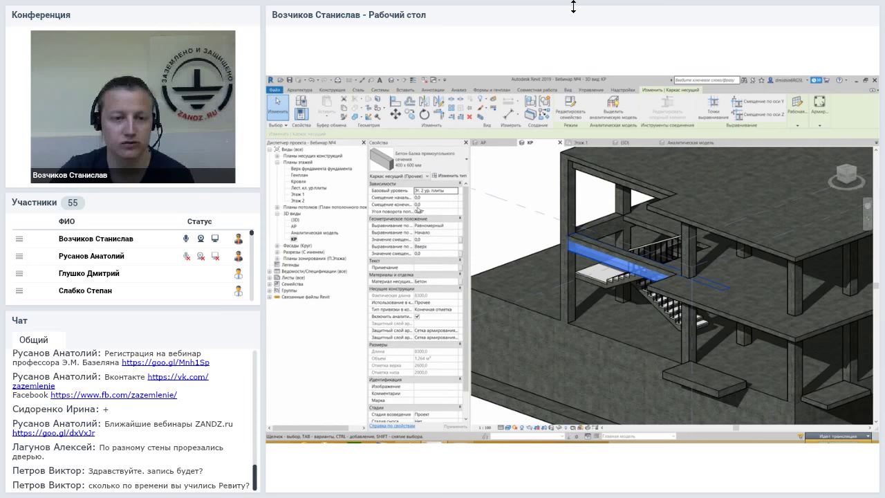
scroll(450, 242, "down", 1)
scroll(436, 269, "up", 1)
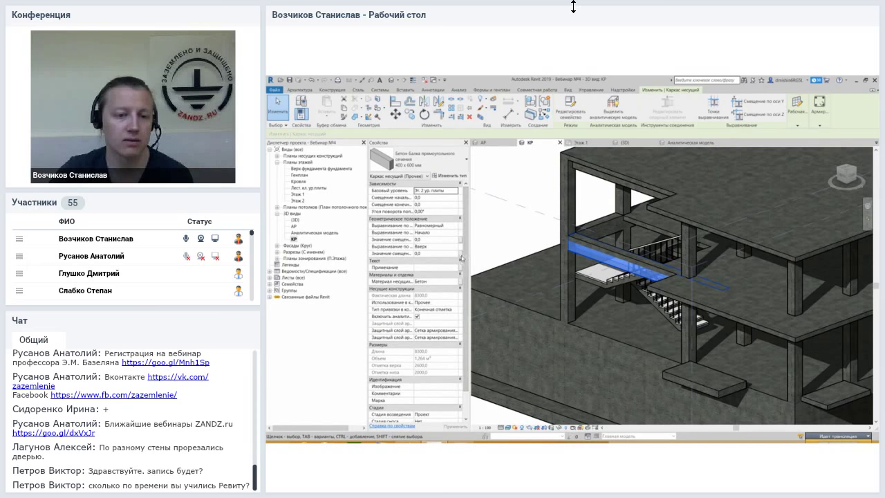
scroll(463, 299, "down", 2)
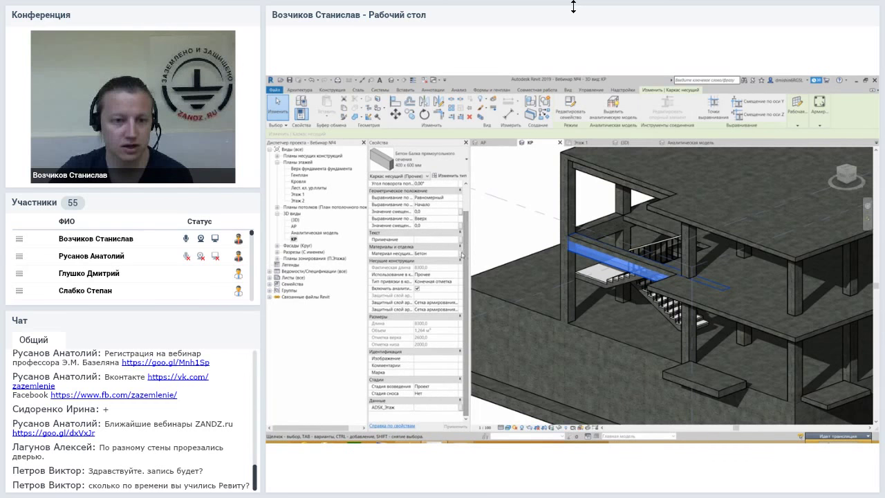
scroll(423, 290, "up", 2)
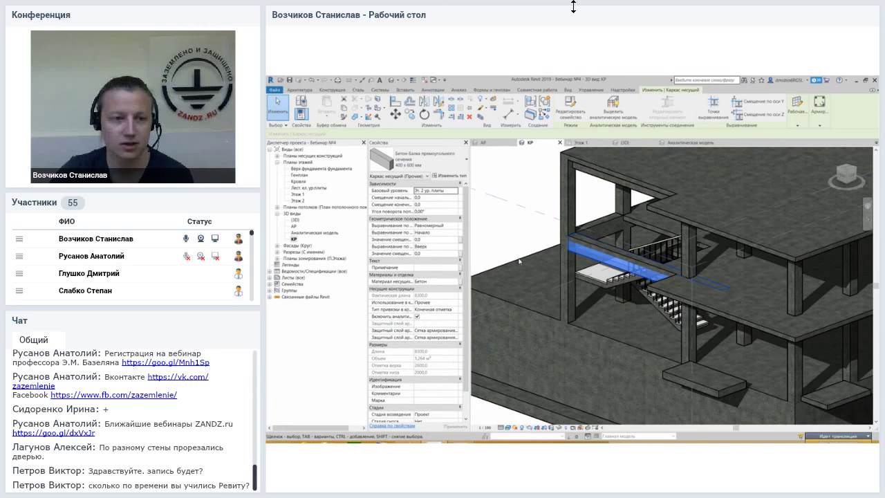
double_click(315, 233)
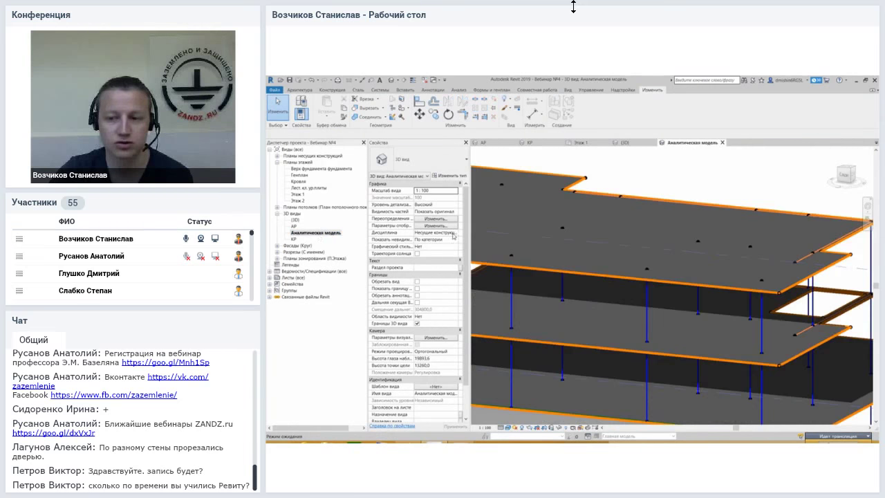
scroll(775, 277, "up", 3)
middle_click_drag(775, 278, 598, 265, "shift")
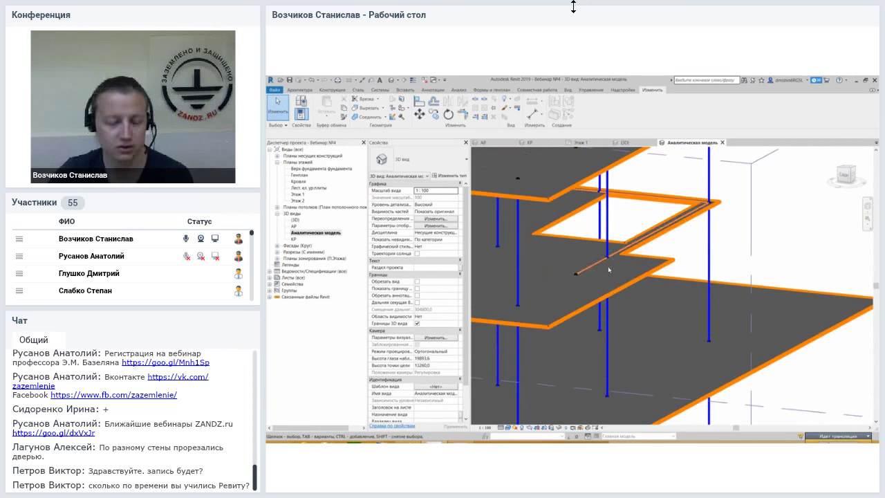
left_click(597, 264)
scroll(598, 256, "up", 2)
scroll(599, 251, "up", 2)
middle_click_drag(599, 251, 600, 313)
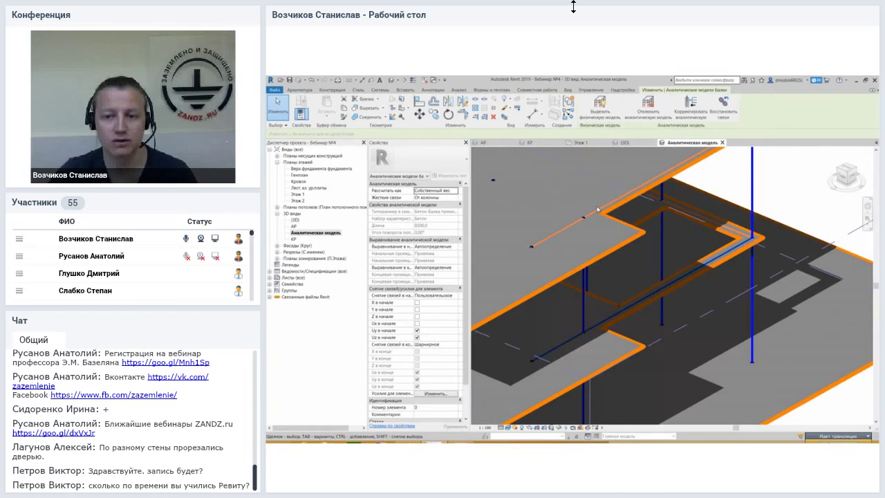
left_click(553, 234)
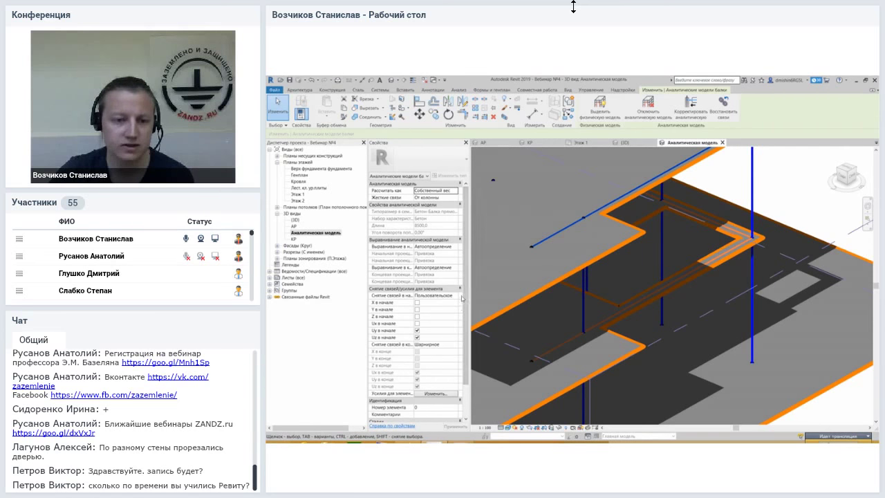
scroll(467, 275, "down", 2)
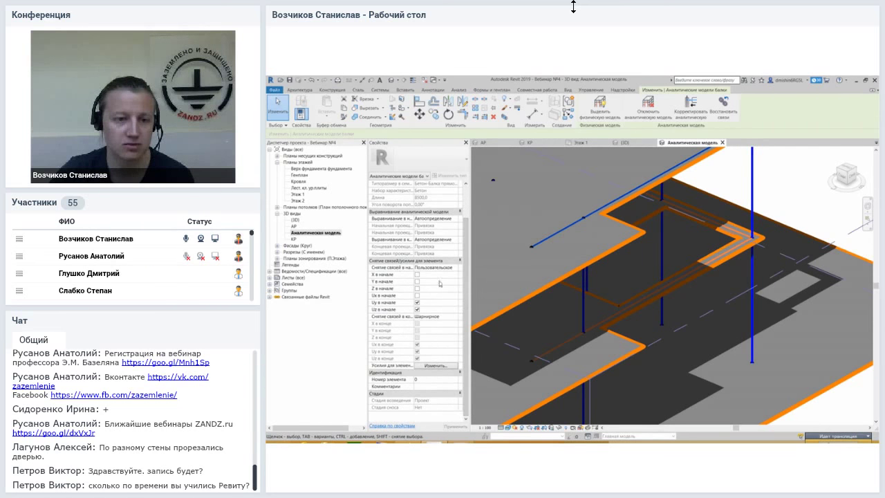
scroll(465, 275, "up", 2)
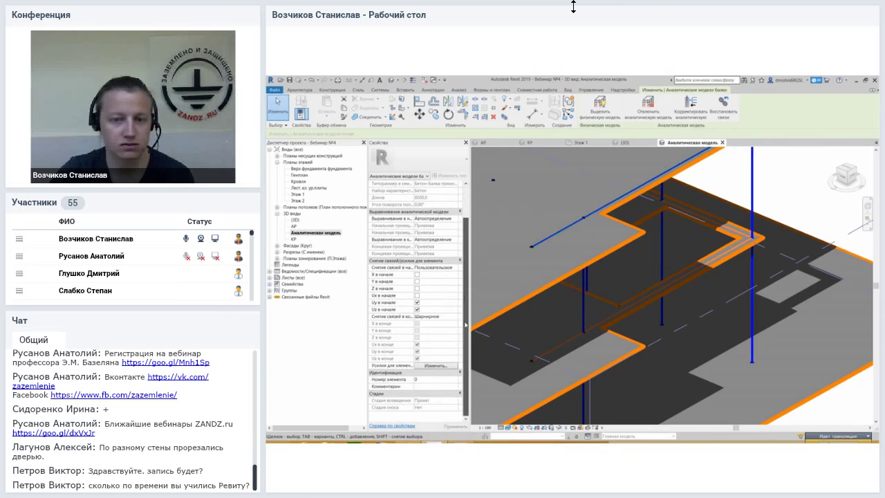
mouse_move(533, 263)
middle_mouse_down("shift")
mouse_move(609, 261)
mouse_move(730, 231)
middle_mouse_up("shift")
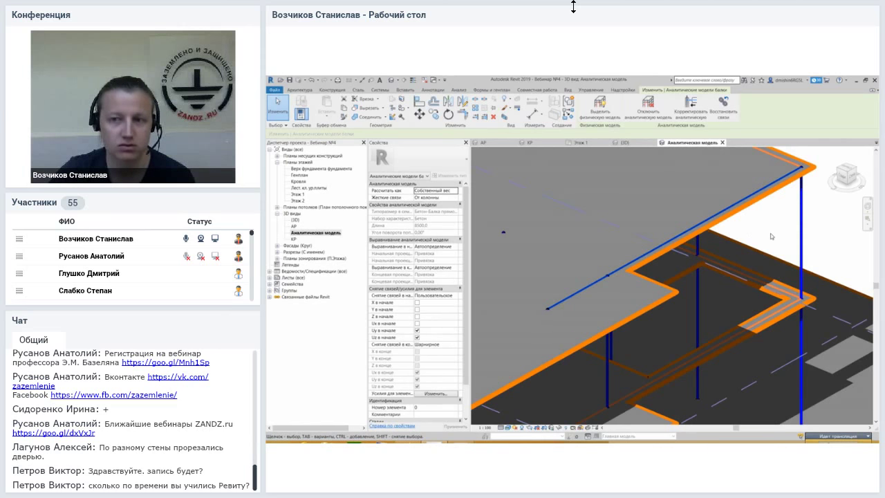
key("Escape")
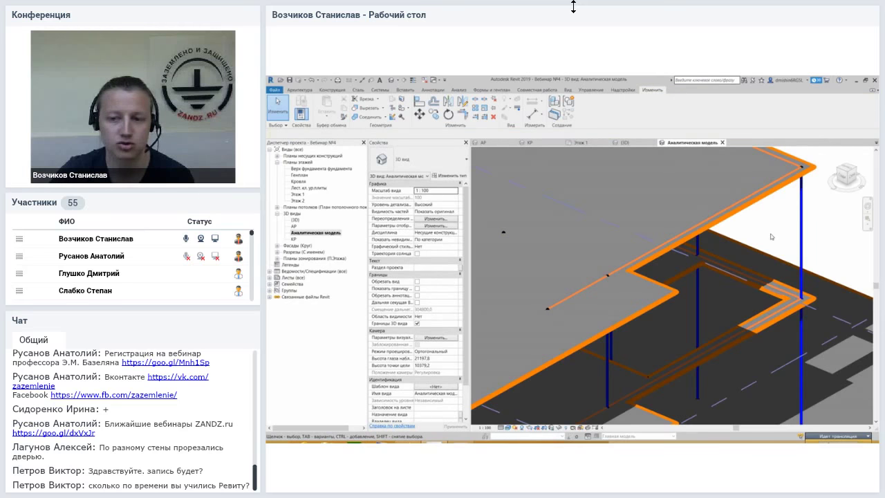
middle_click_drag(771, 237, 754, 282, "shift")
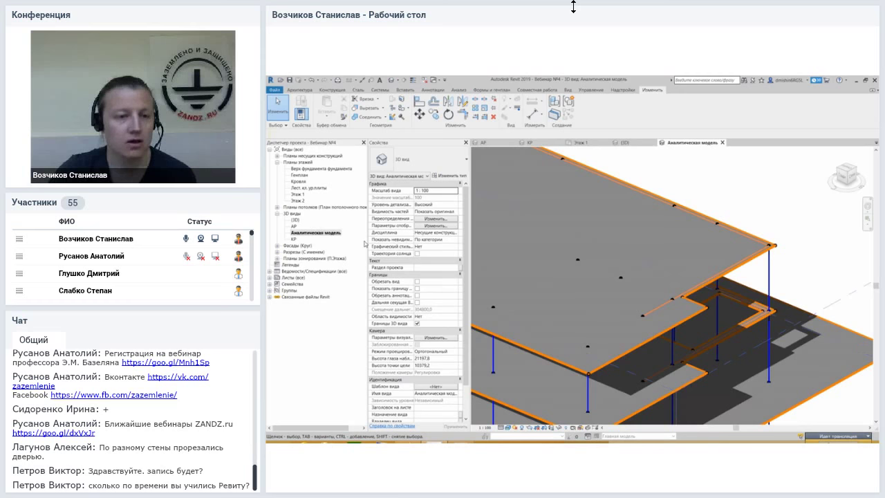
left_click(294, 233)
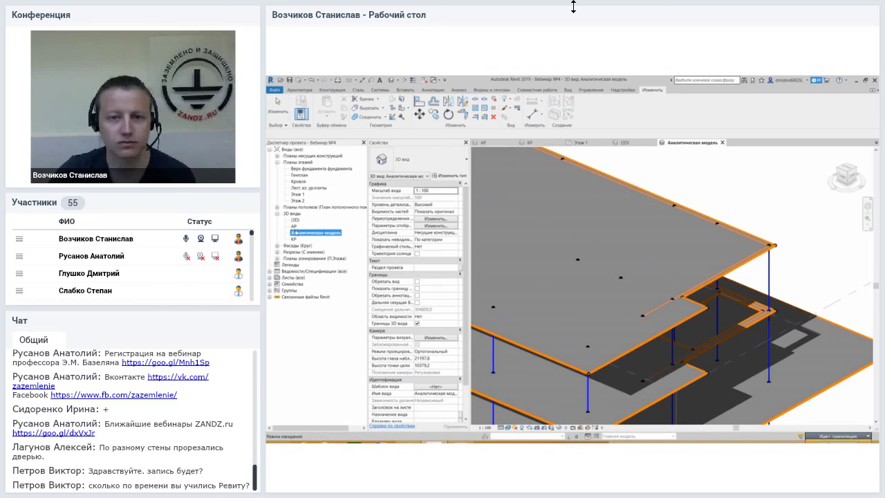
middle_click_drag(488, 232, 683, 291, "shift")
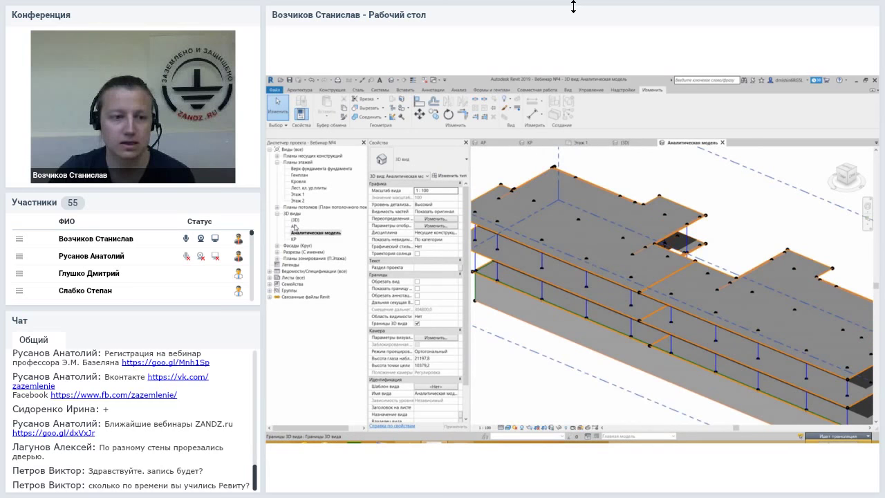
Open the АР 3D view.
double_click(294, 226)
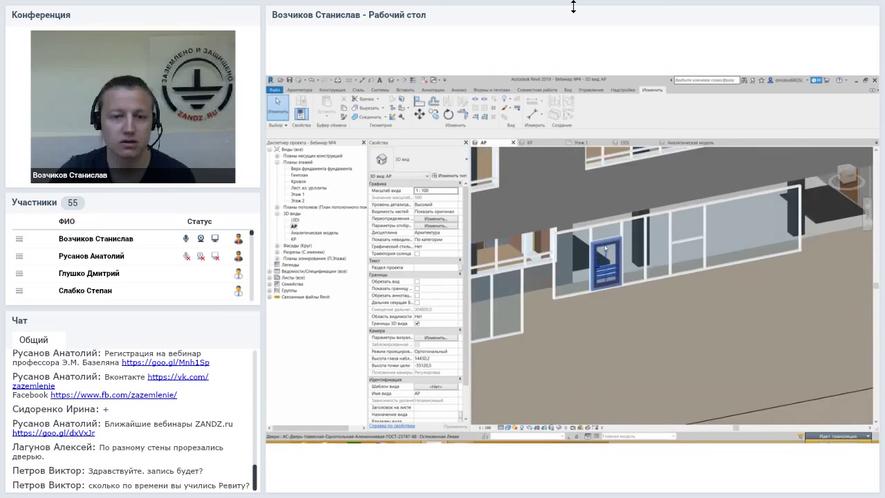
scroll(605, 247, "down", 3)
scroll(608, 260, "down", 3)
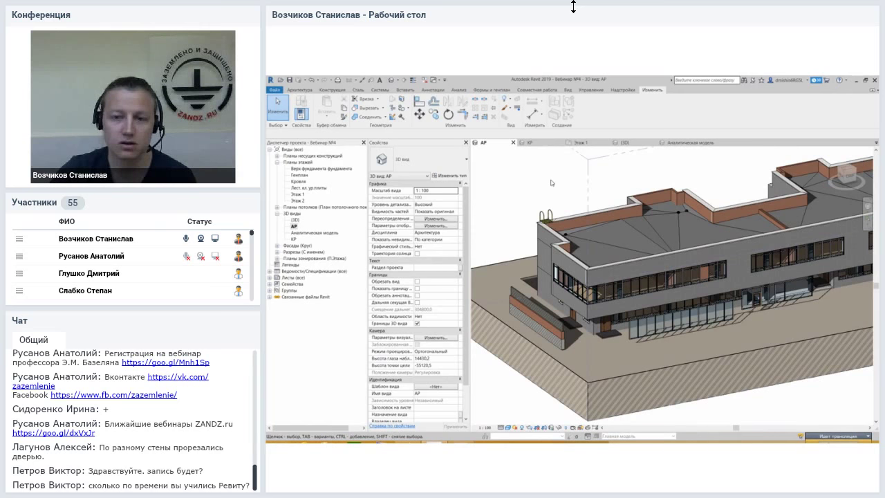
Select the roof slab and the Покрытие стоянки slab to compare their properties.
left_click(643, 234)
mouse_move(644, 233)
middle_mouse_down()
mouse_move(644, 264)
mouse_move(498, 194)
middle_mouse_up()
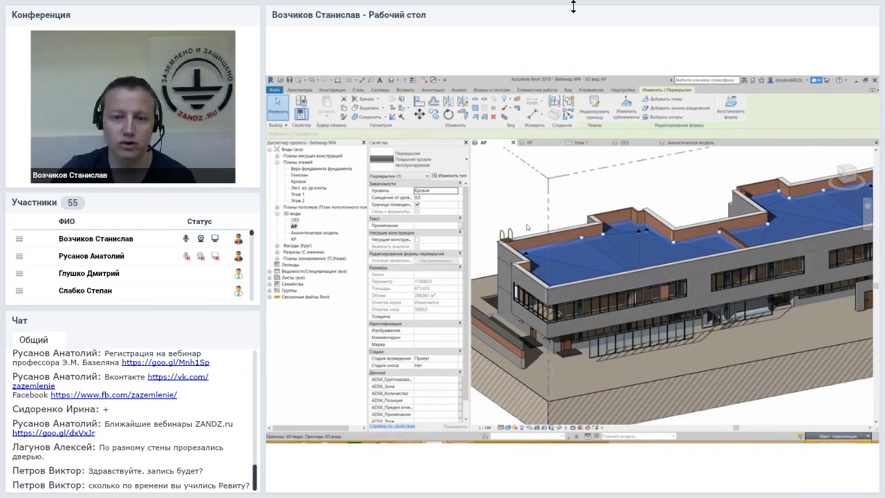
scroll(701, 279, "up", 2)
scroll(700, 279, "up", 2)
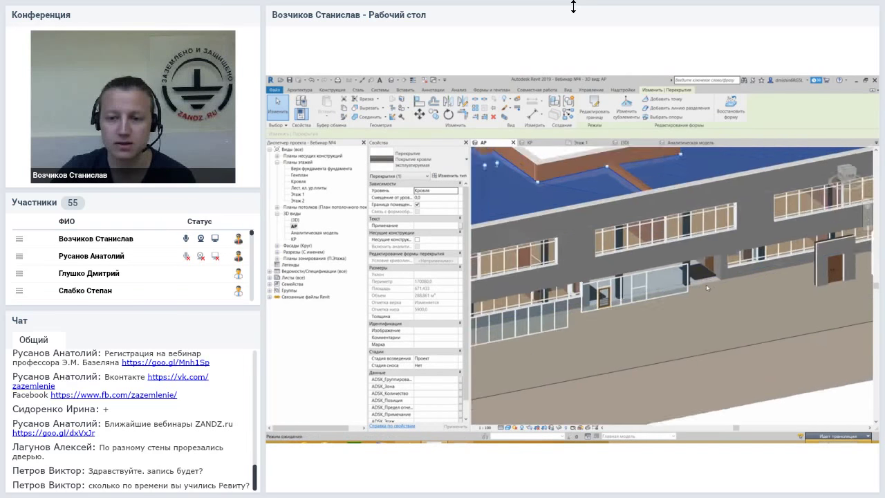
scroll(700, 279, "up", 2)
scroll(698, 282, "up", 2)
left_click(692, 290)
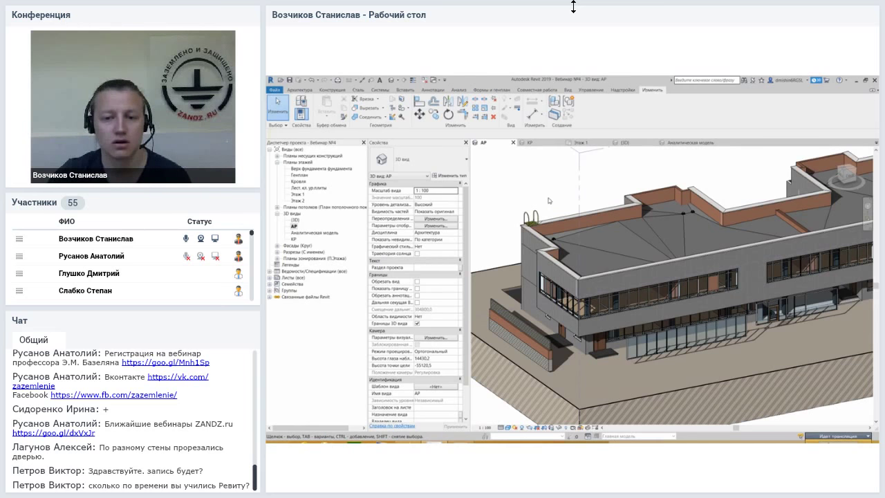
left_click(605, 223)
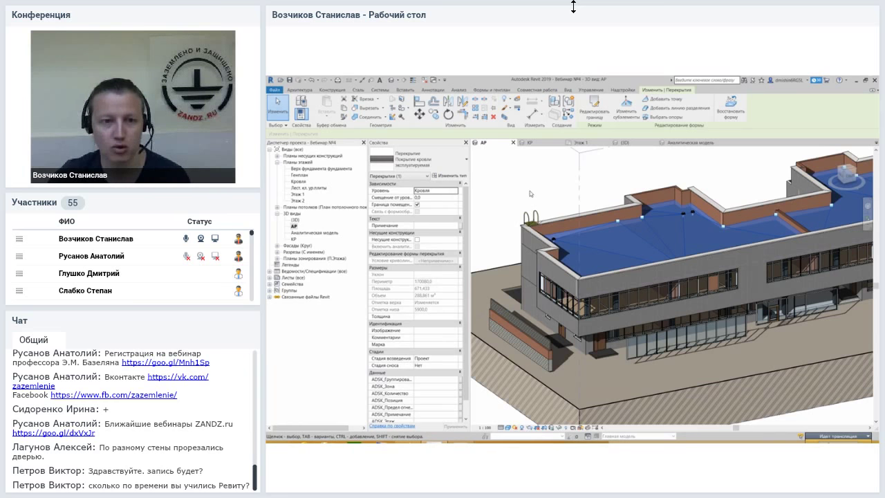
left_click(530, 191)
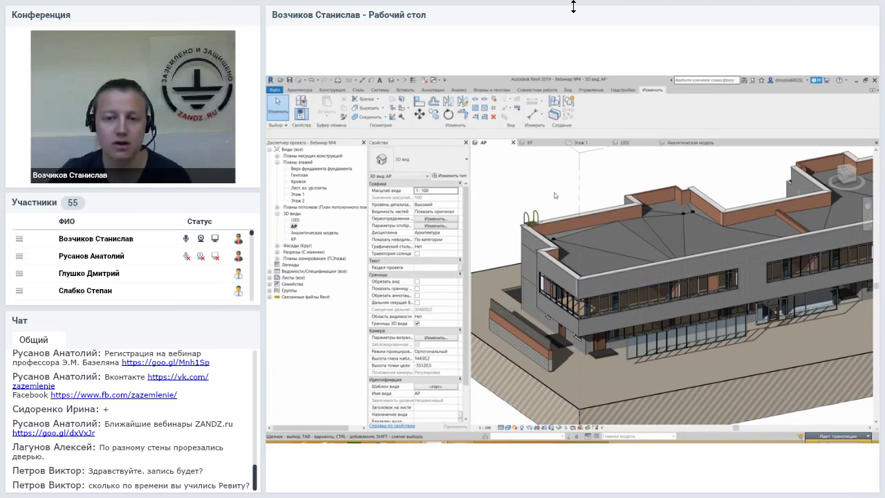
Select the roof floor slab and orbit around the building to view the long facade.
left_click(658, 240)
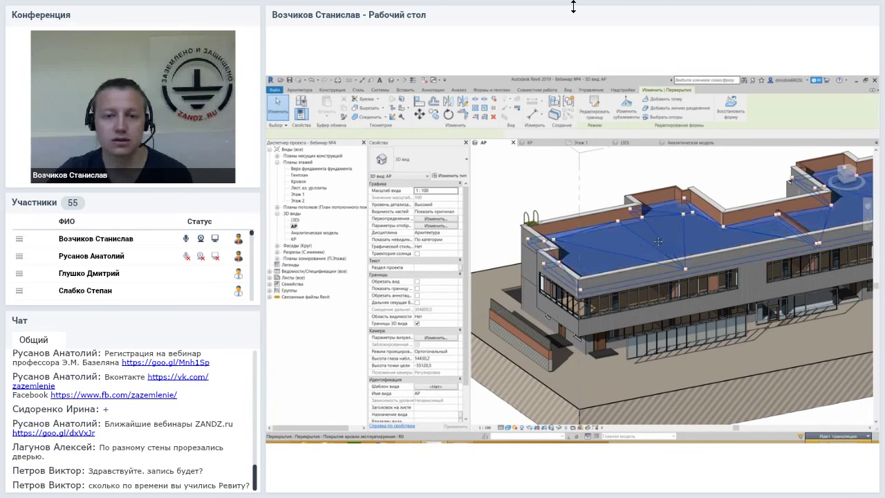
middle_click_drag(658, 241, 605, 256, "shift")
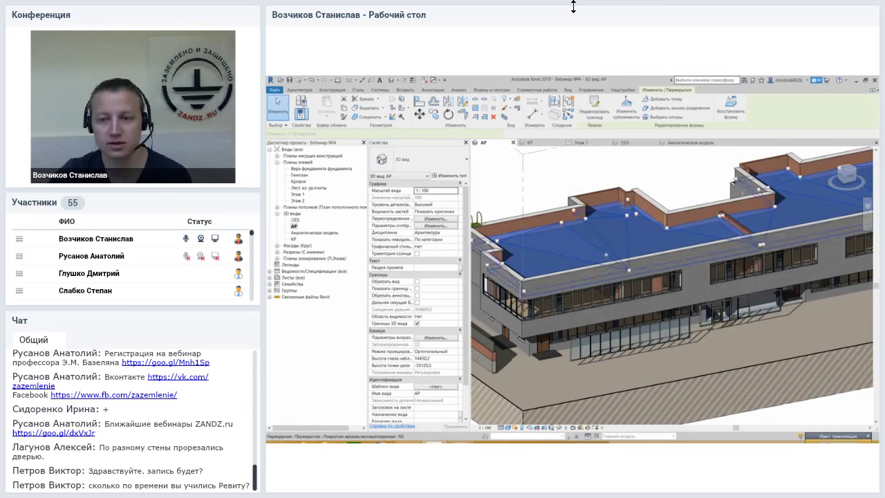
scroll(606, 256, "down", 3)
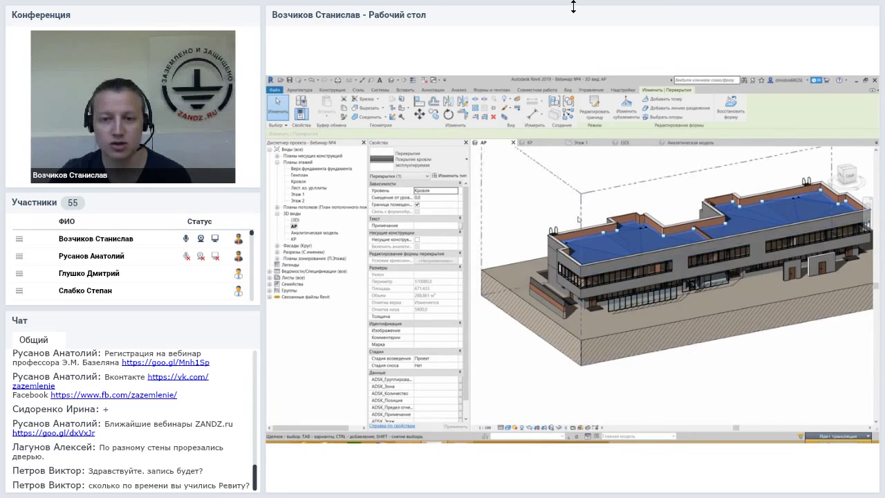
scroll(578, 220, "up", 2)
middle_click_drag(578, 220, 588, 244, "shift")
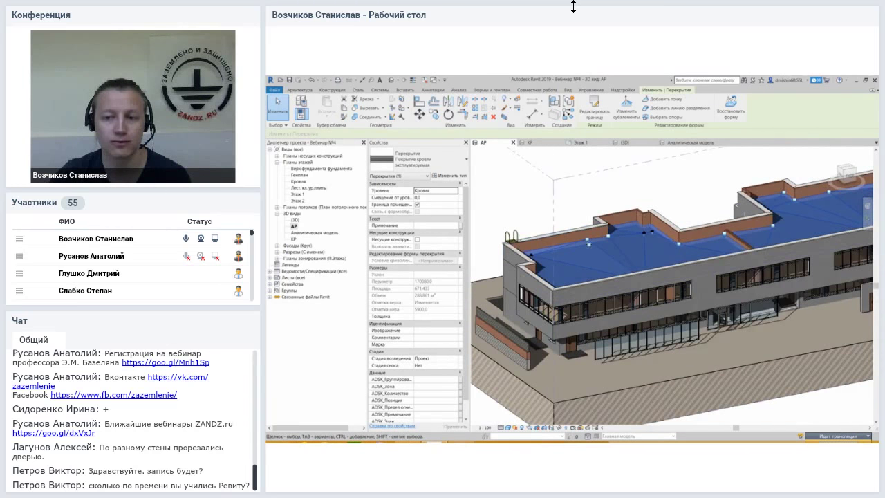
mouse_move(588, 244)
middle_mouse_down("shift")
mouse_move(708, 246)
mouse_move(706, 261)
middle_mouse_up("shift")
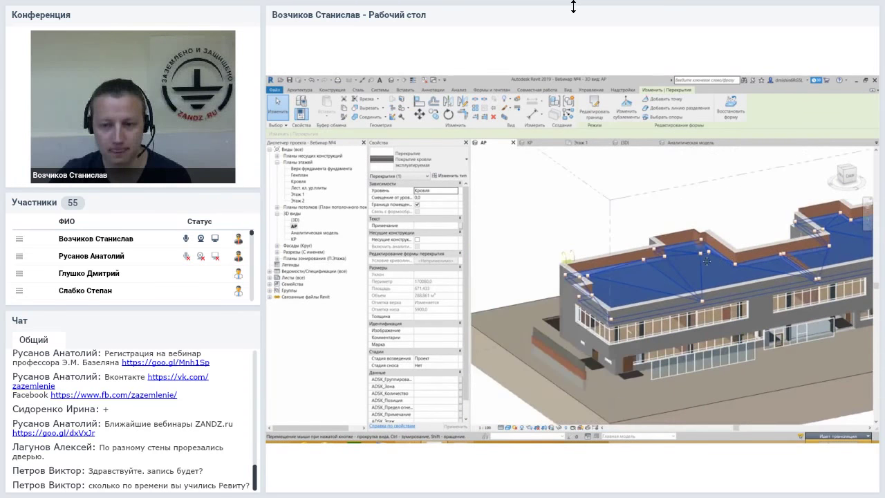
Open the roof floor type's layer structure and widen the window to read its layers.
left_click(446, 176)
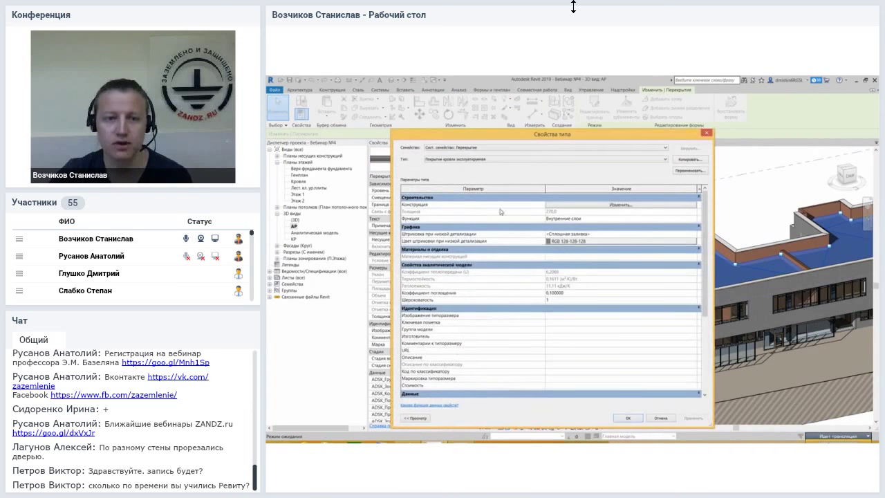
left_click(597, 206)
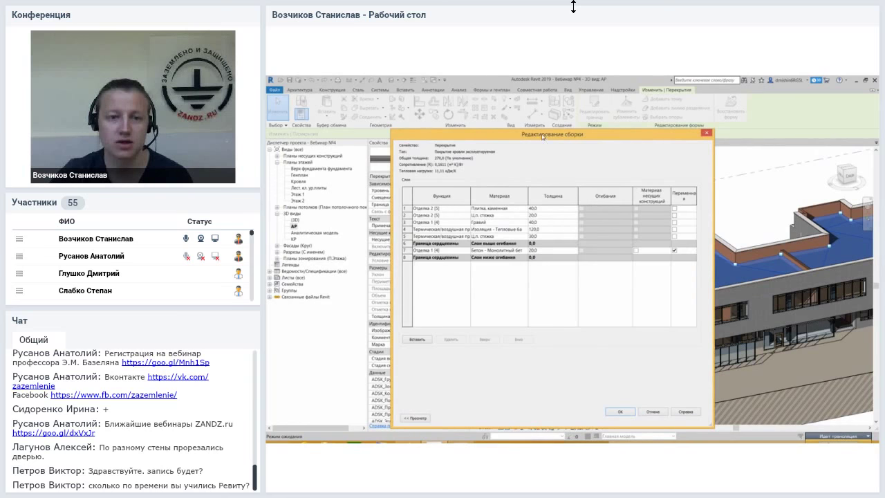
left_click_drag(543, 136, 607, 110)
left_click_drag(457, 229, 405, 230)
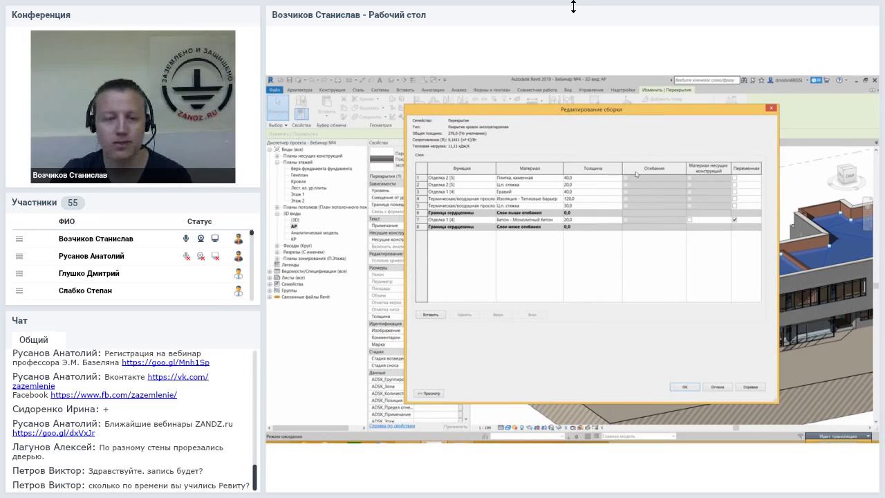
left_click(469, 177)
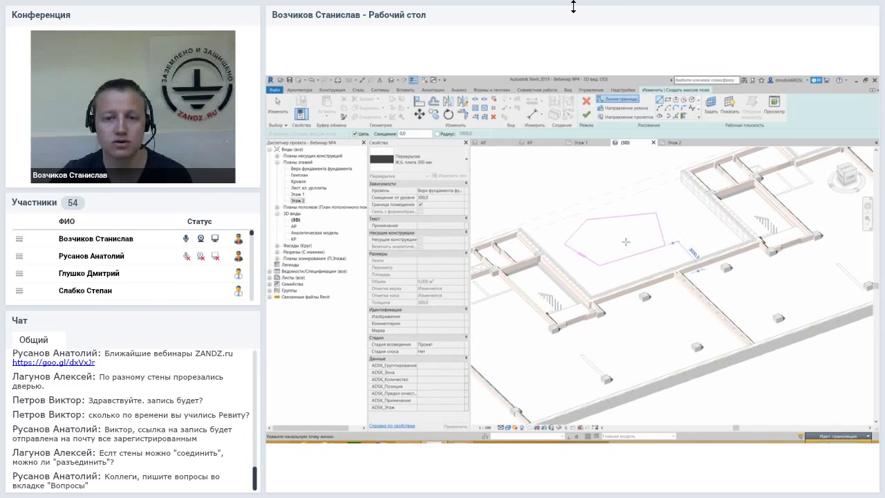
Cancel the stray rectangle boundary and finish the sketch into the 'Ж.б. плита 300 мм' slab.
left_click(668, 114)
left_click(660, 227)
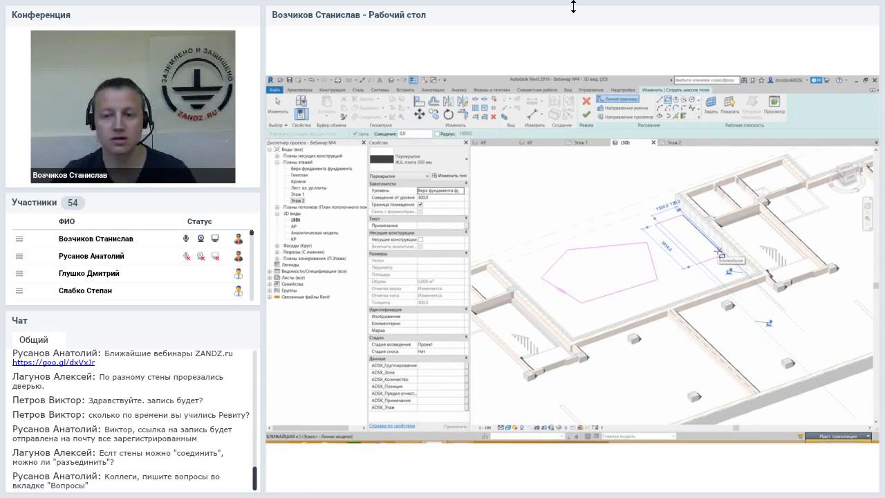
key("Escape")
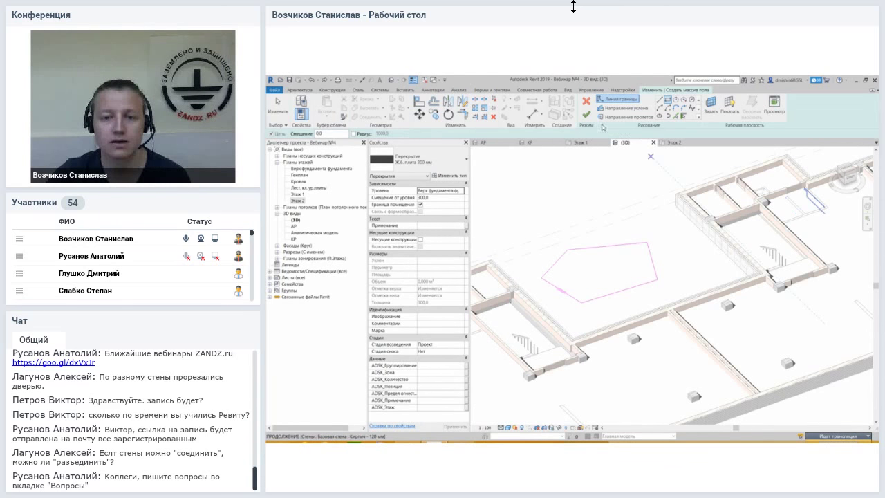
left_click(586, 115)
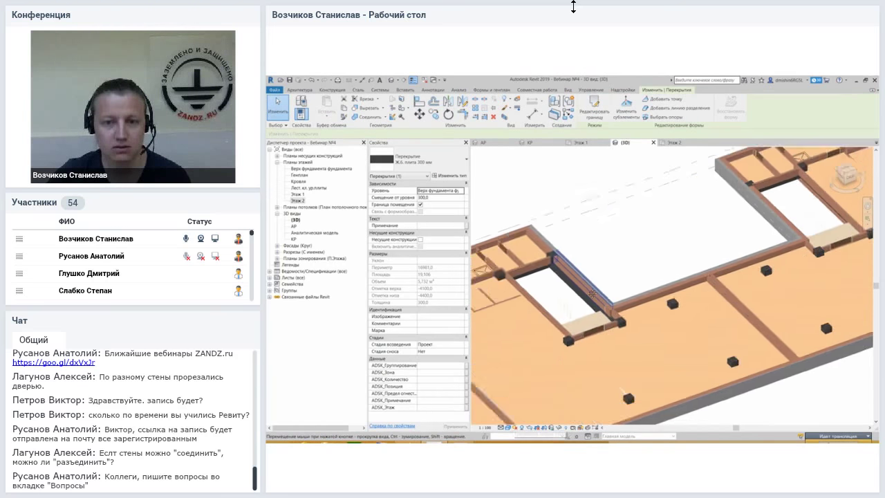
scroll(594, 274, "down", 6)
scroll(594, 275, "up", 3)
scroll(594, 275, "up", 2)
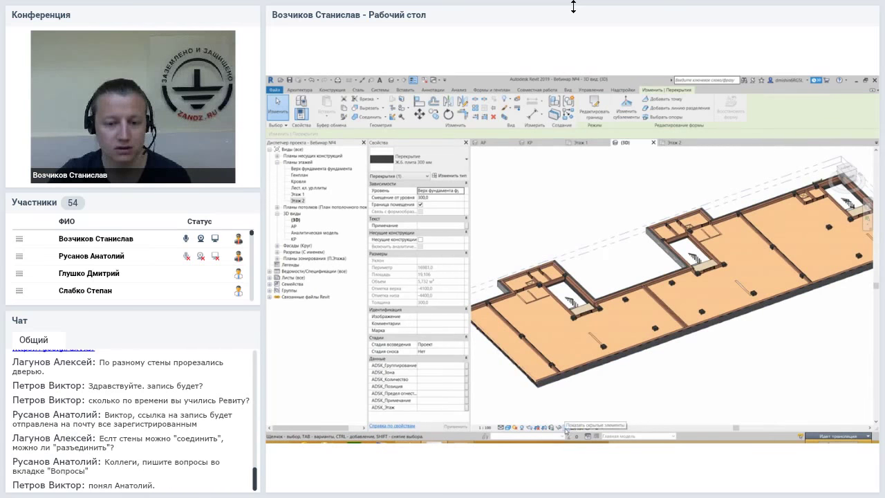
key("Escape")
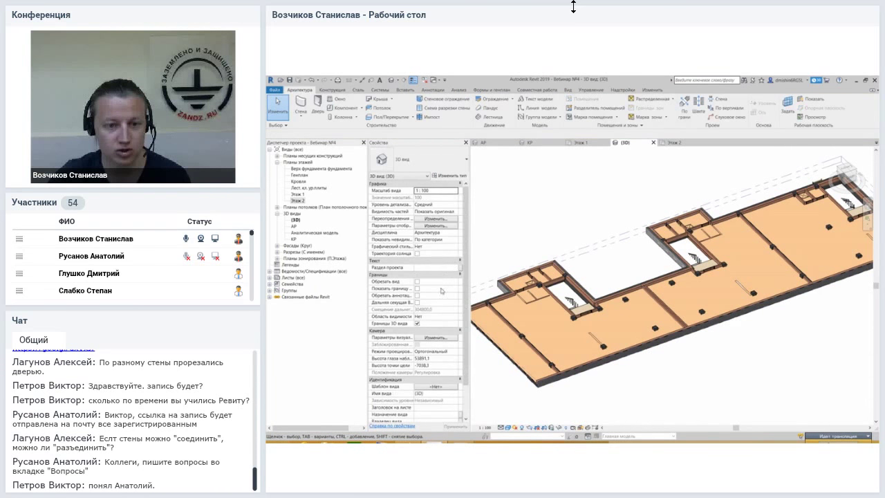
Turn off the section box and sketch two rectangular floor boundaries on empty ground beside the building.
left_click(417, 324)
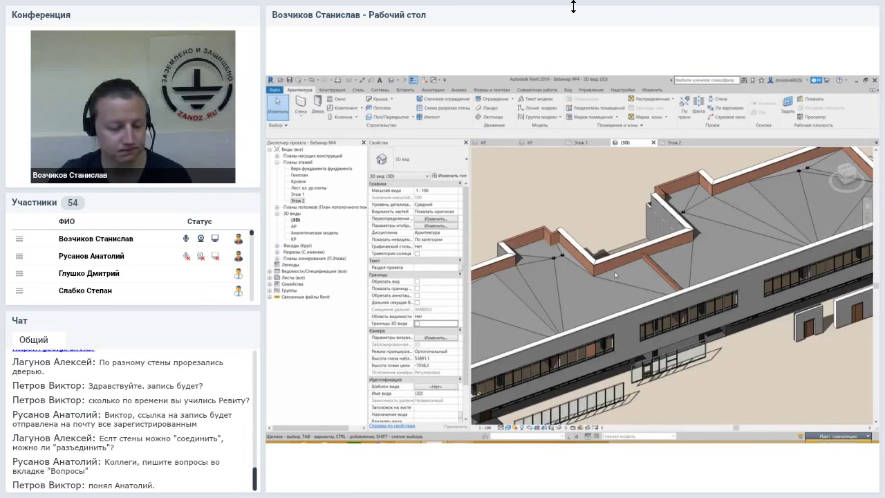
middle_click_drag(609, 251, 510, 163, "shift")
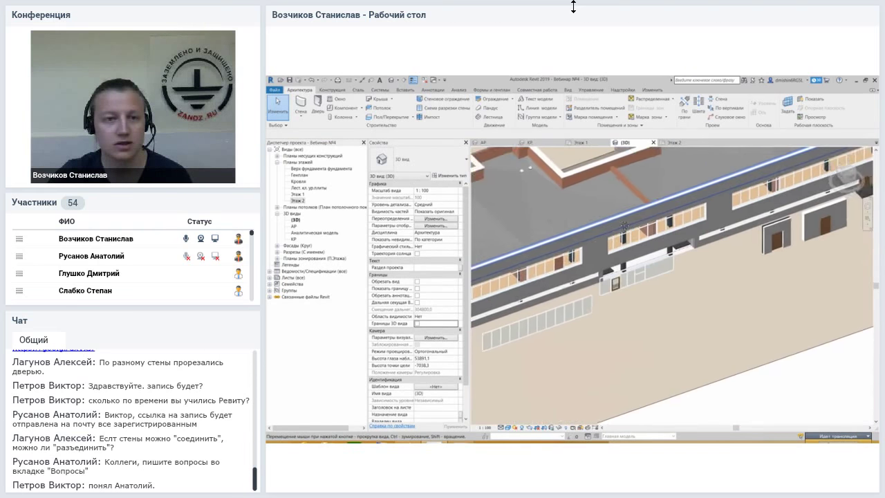
left_click(391, 118)
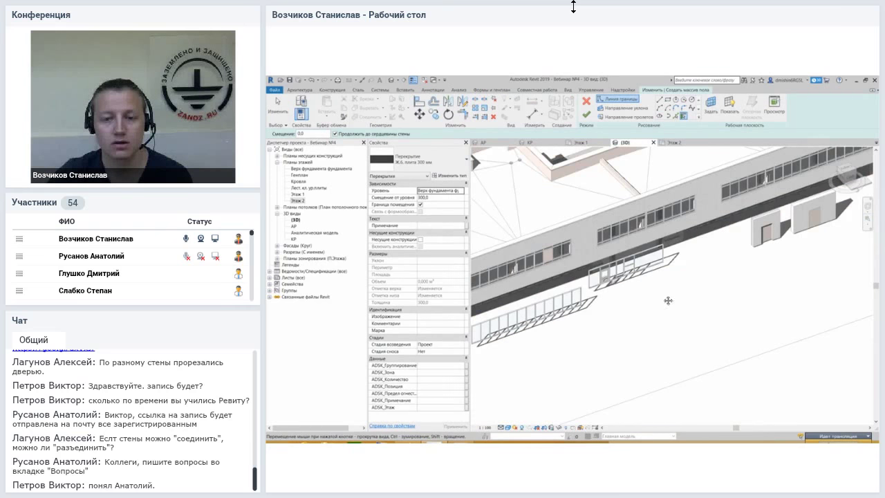
middle_click_drag(668, 300, 584, 292)
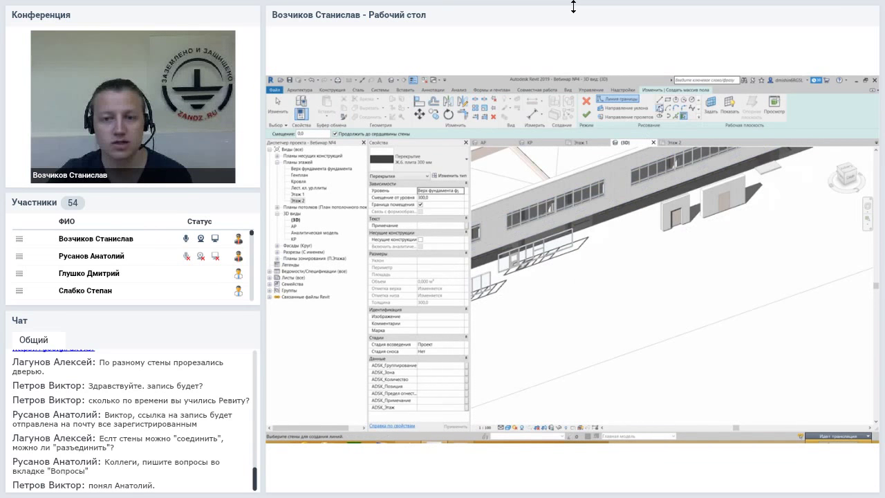
left_click(666, 102)
left_click(565, 292)
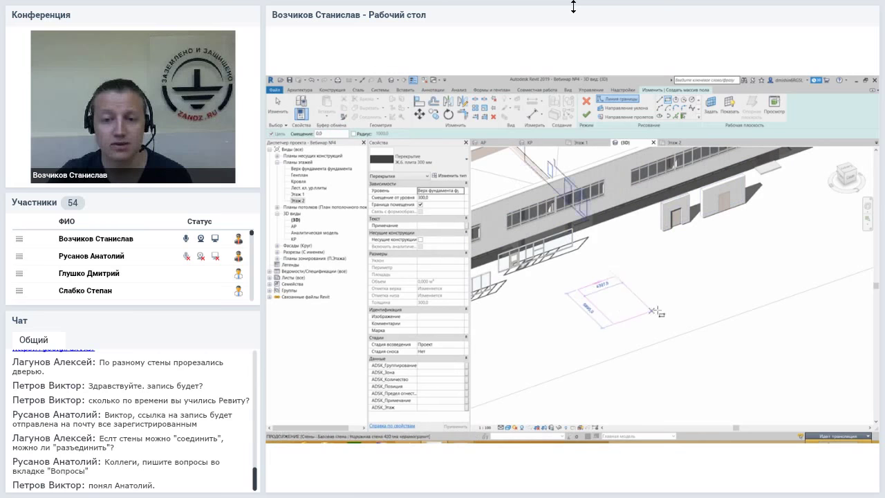
left_click(668, 307)
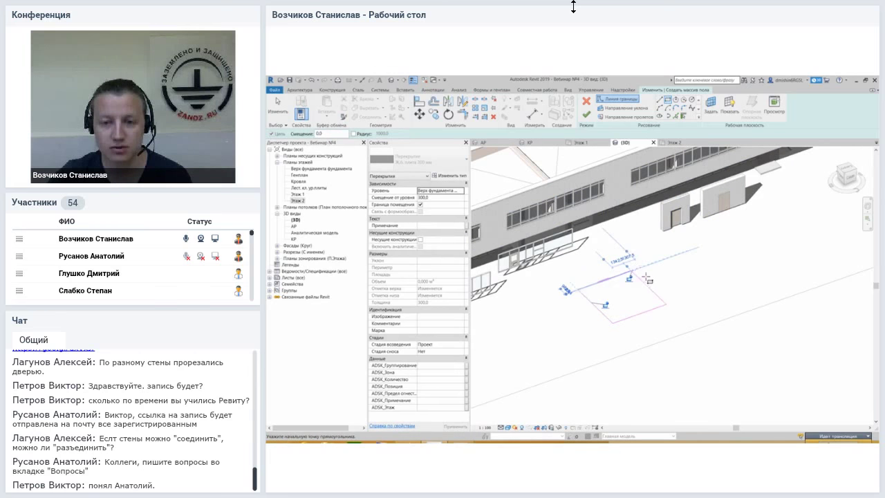
scroll(647, 278, "up", 2)
left_click(625, 262)
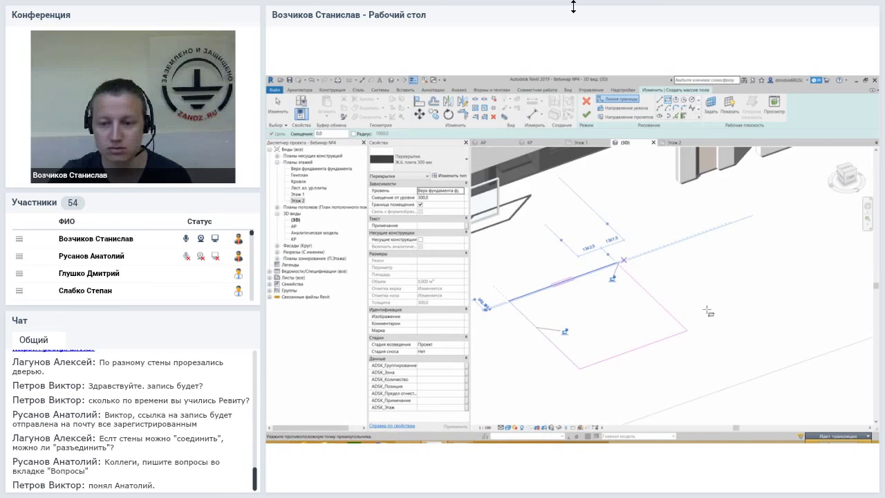
left_click(771, 302)
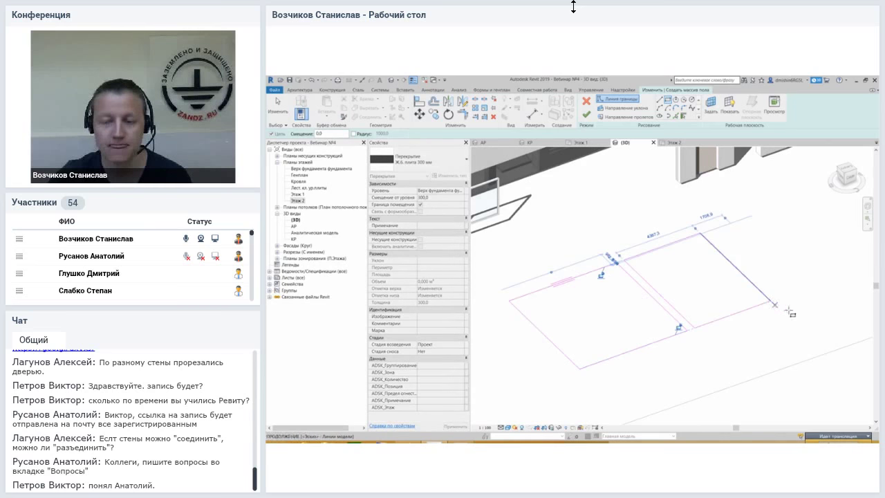
key("Escape")
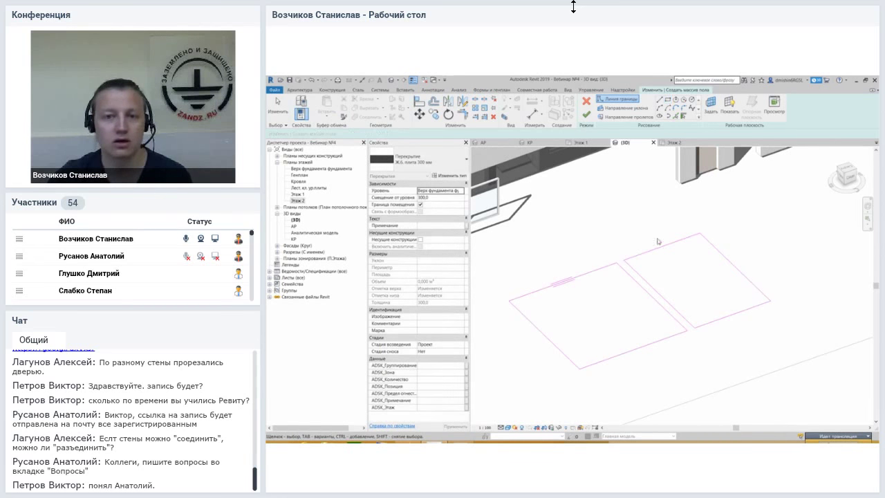
key("Escape")
Finish the slabs on Этаж 1, then delete the right-hand rectangle, leaving one slab of about 12.482 m³.
left_click(586, 114)
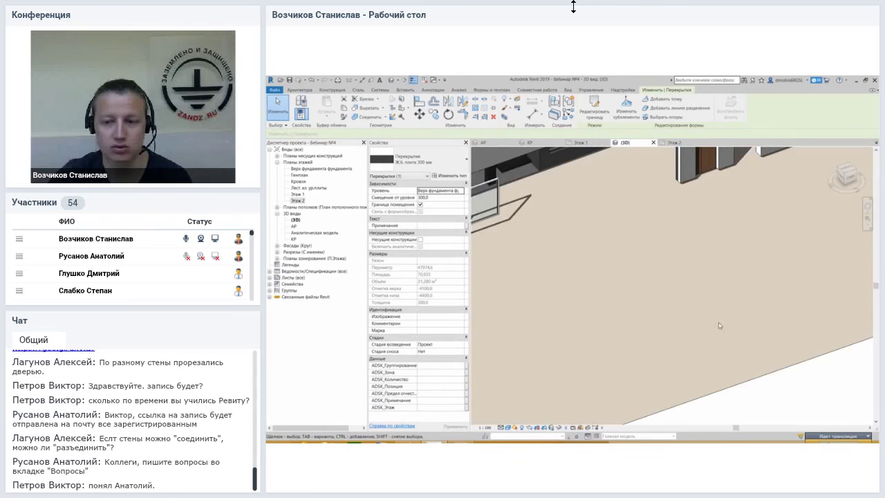
left_click(456, 191)
left_click(426, 208)
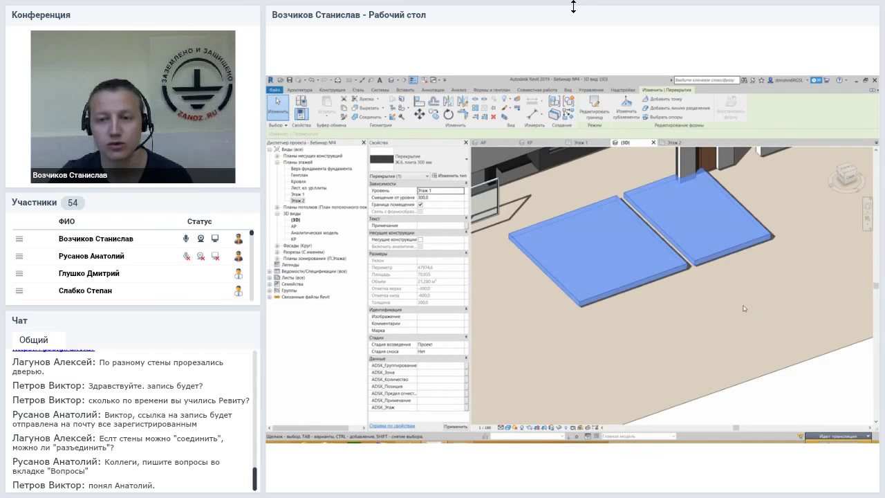
middle_click_drag(708, 234, 623, 304)
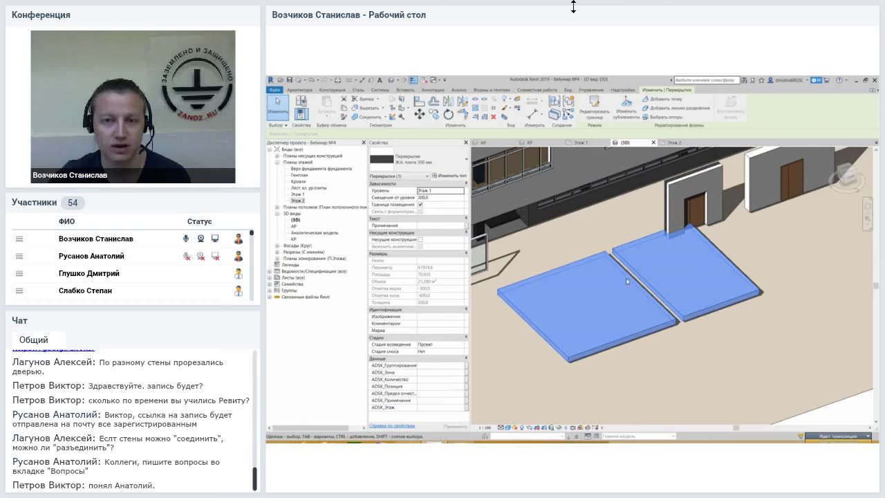
left_click(594, 105)
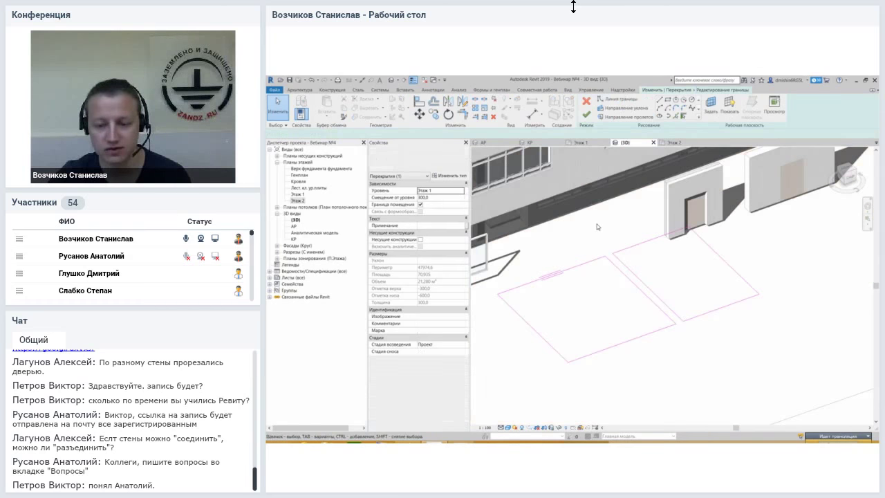
left_click(728, 265)
key("Delete")
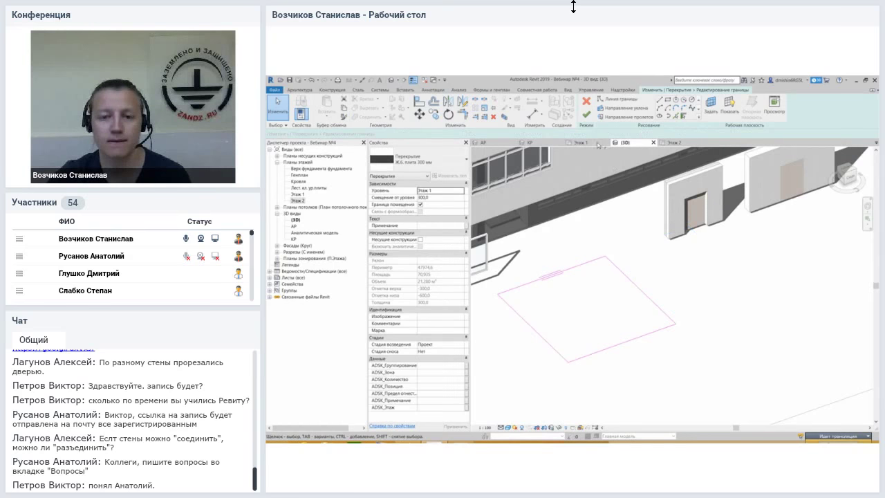
left_click(587, 115)
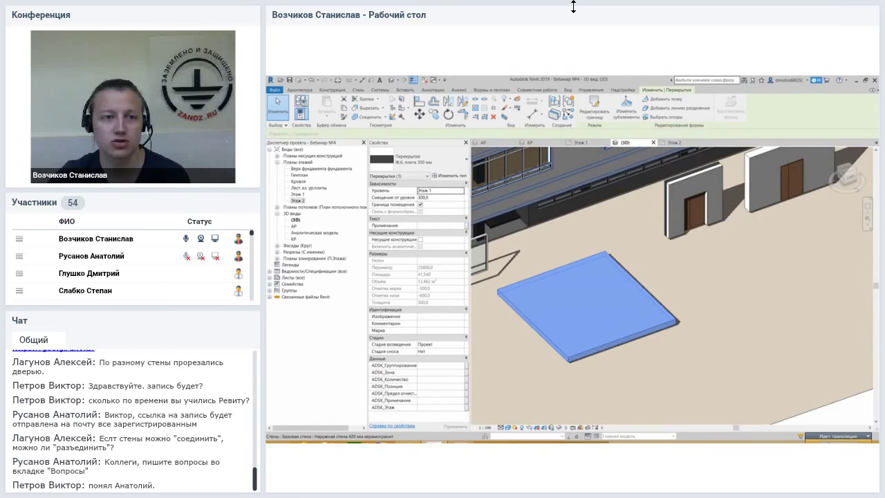
left_click(596, 108)
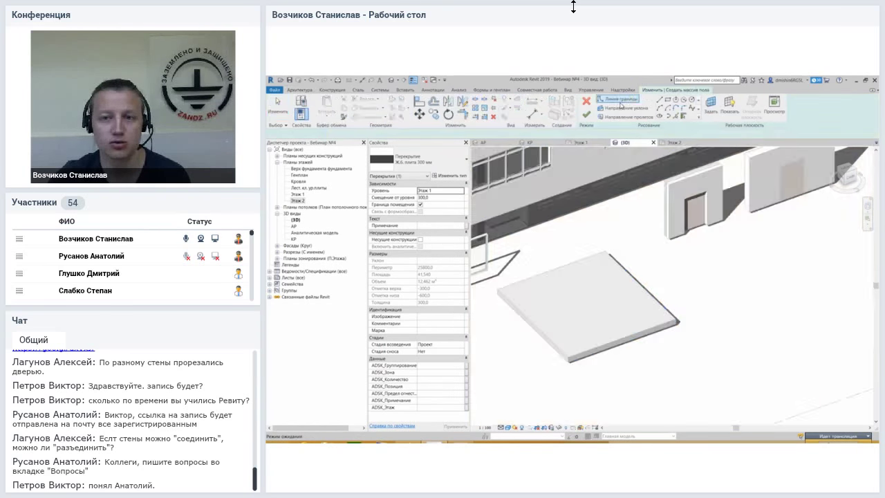
left_click(610, 254)
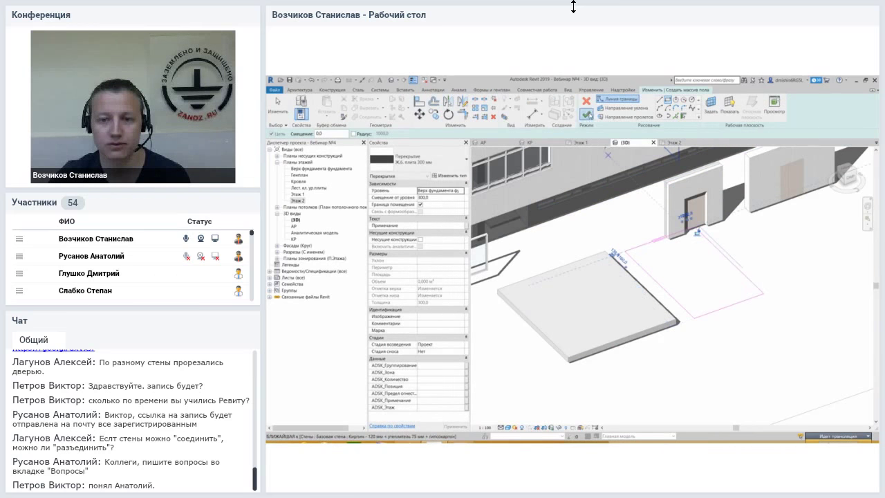
left_click(586, 115)
left_click(462, 193)
left_click(432, 212)
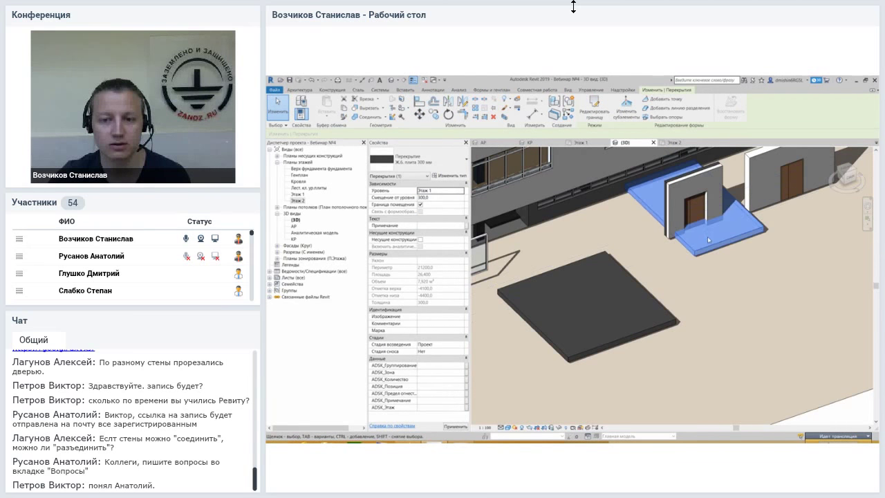
mouse_move(707, 237)
left_mouse_down()
mouse_move(684, 282)
mouse_move(656, 270)
left_mouse_up()
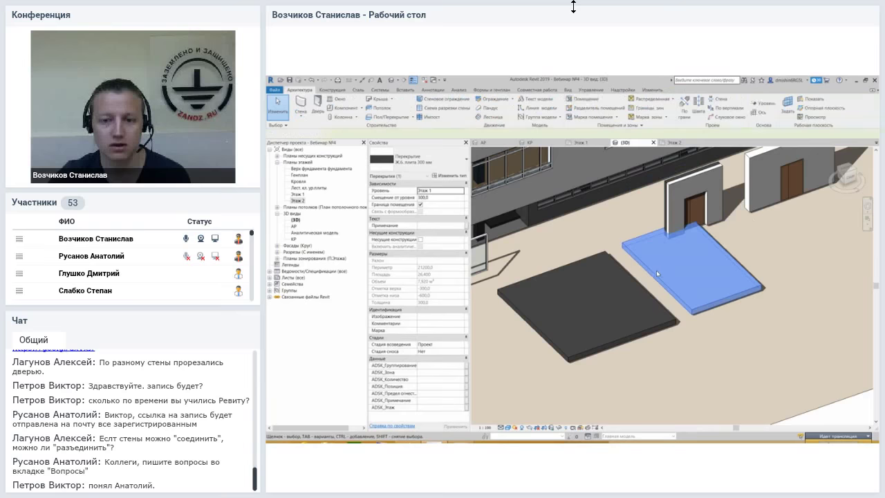
left_click(621, 271)
scroll(657, 325, "down", 2)
scroll(686, 370, "down", 2)
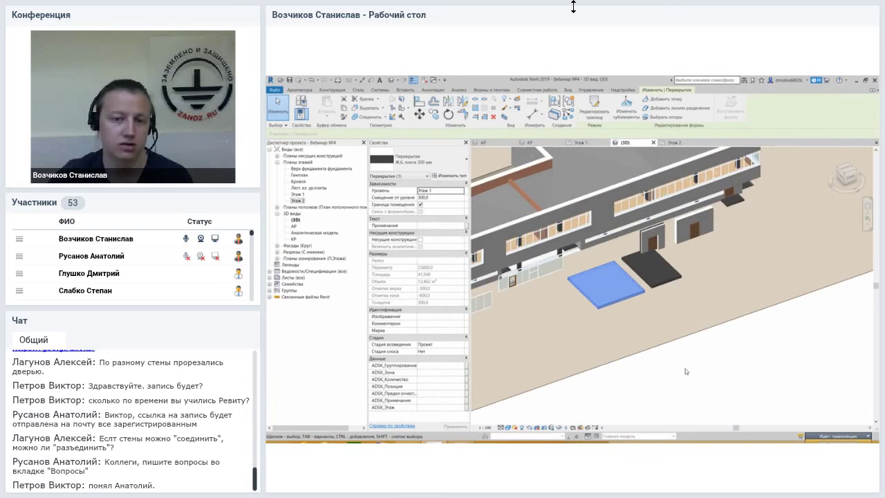
Select the left floor slab and open its boundary sketch, then finish it unchanged.
key("Escape")
scroll(639, 267, "up", 2)
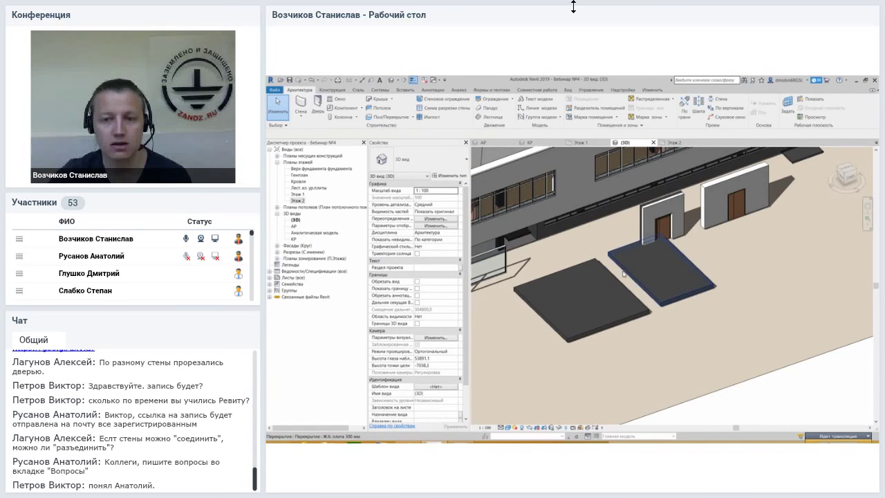
left_click(622, 274)
scroll(643, 270, "up", 2)
scroll(658, 267, "up", 1)
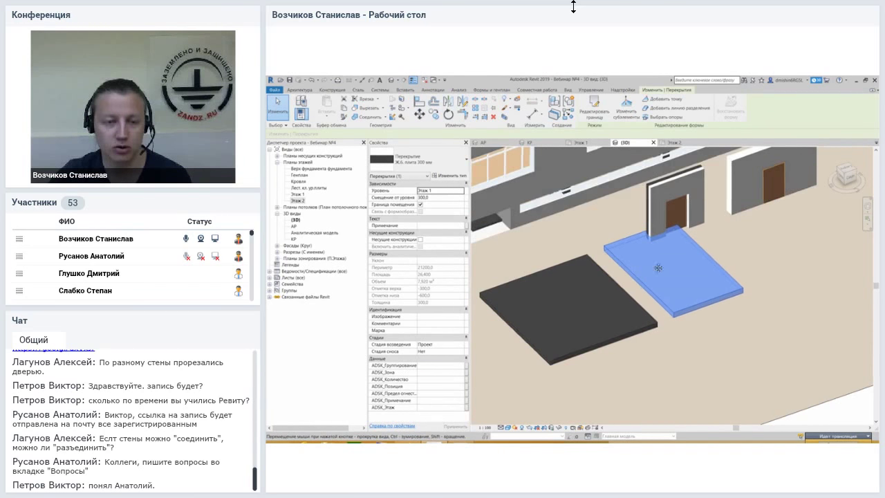
middle_click_drag(658, 267, 682, 286)
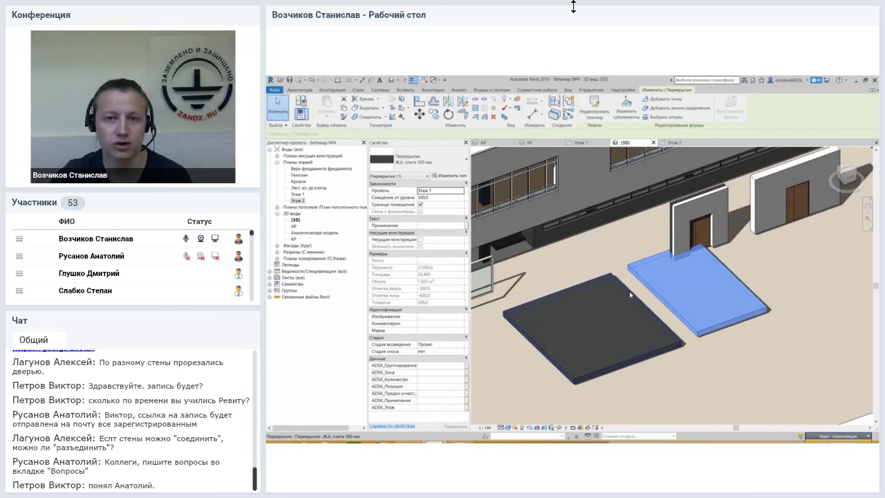
left_click(630, 295)
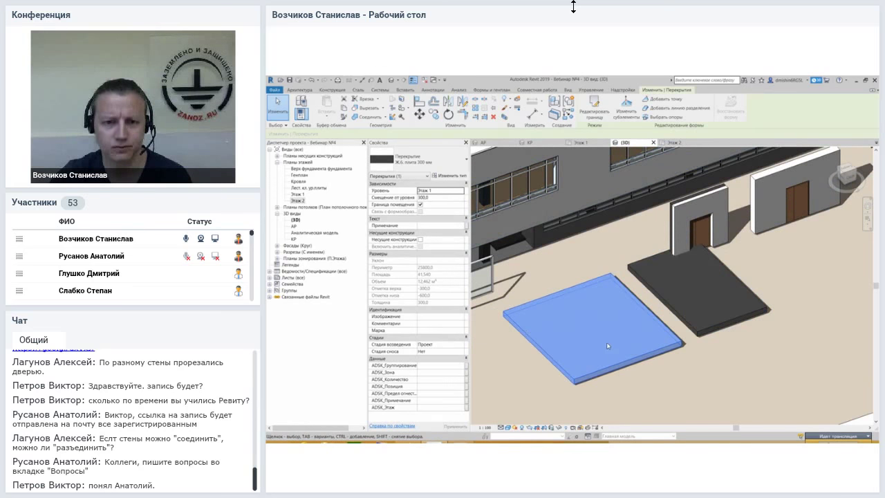
middle_click_drag(606, 342, 613, 323)
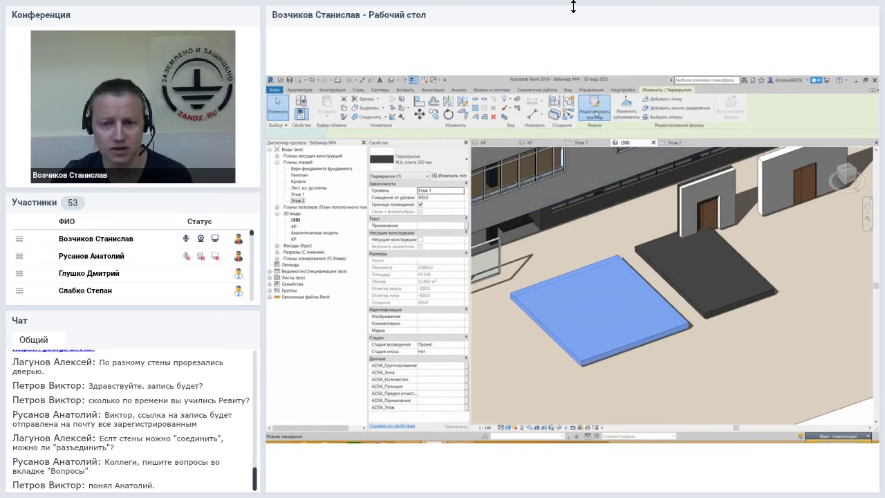
left_click(595, 114)
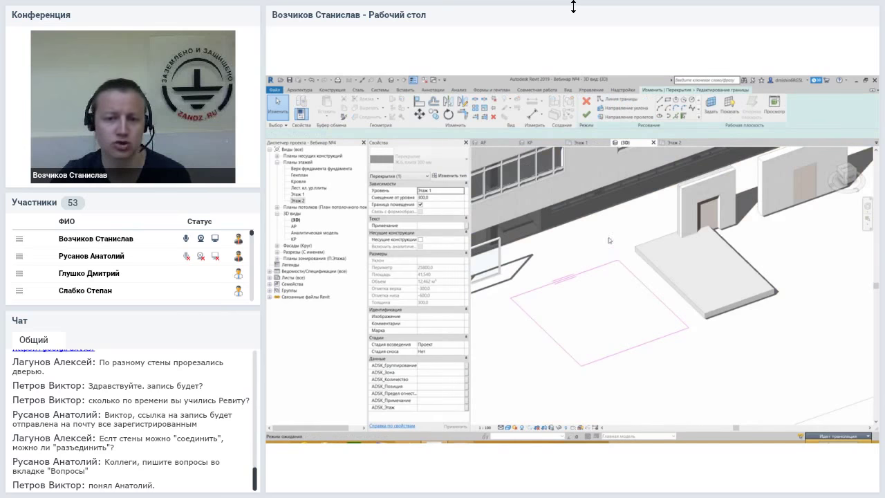
key("Tab")
left_click(631, 278)
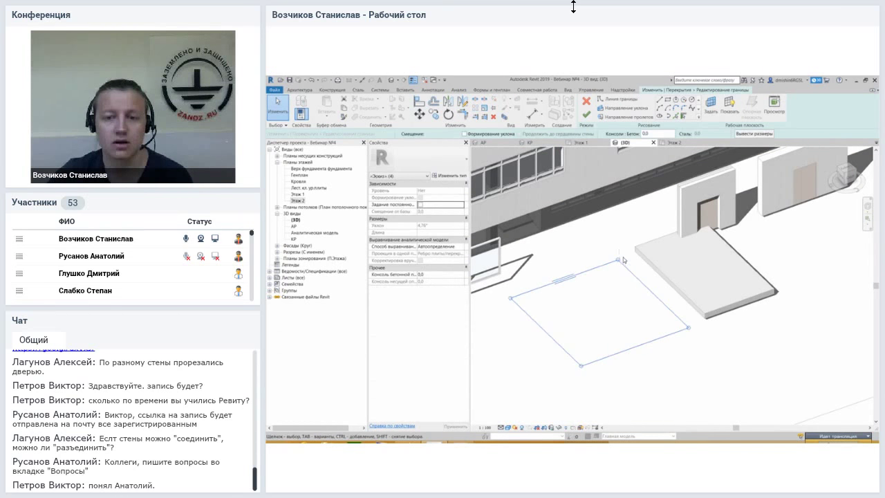
left_click(585, 115)
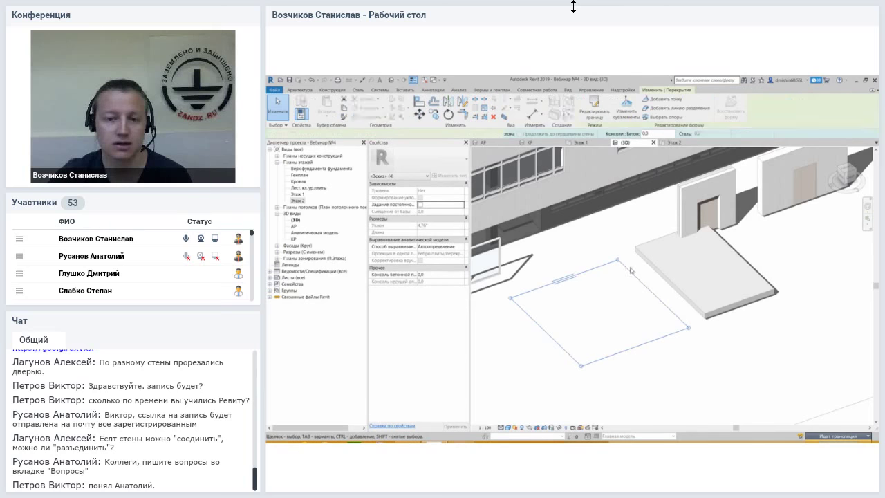
Draw a rectangular opening near the slab's back edge, reducing its volume to about 11.643 m³.
middle_click_drag(598, 278, 613, 277)
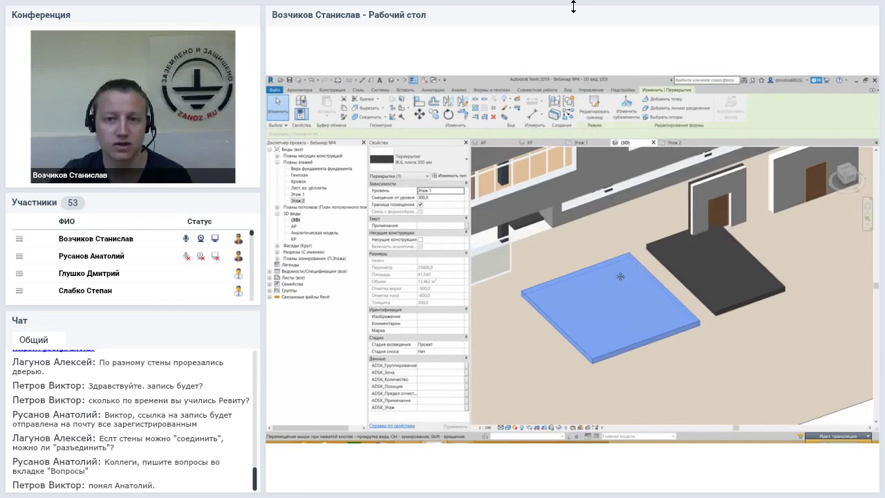
left_click(596, 113)
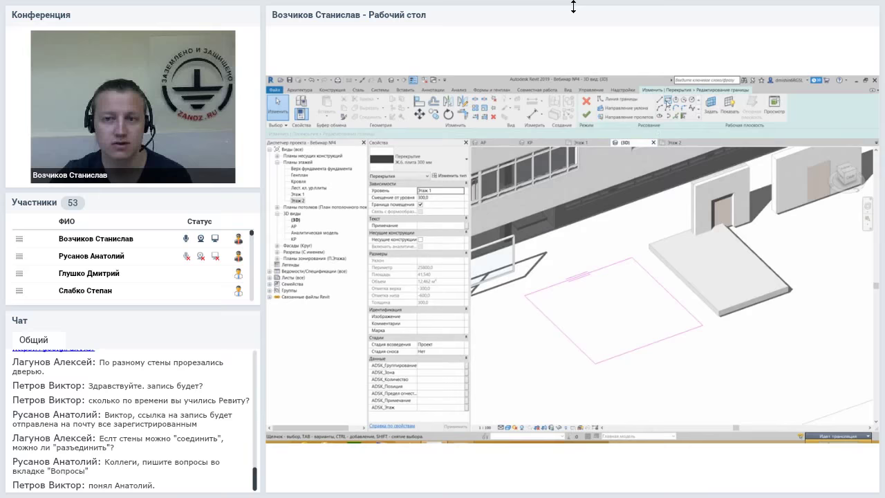
left_click(668, 100)
left_click(529, 298)
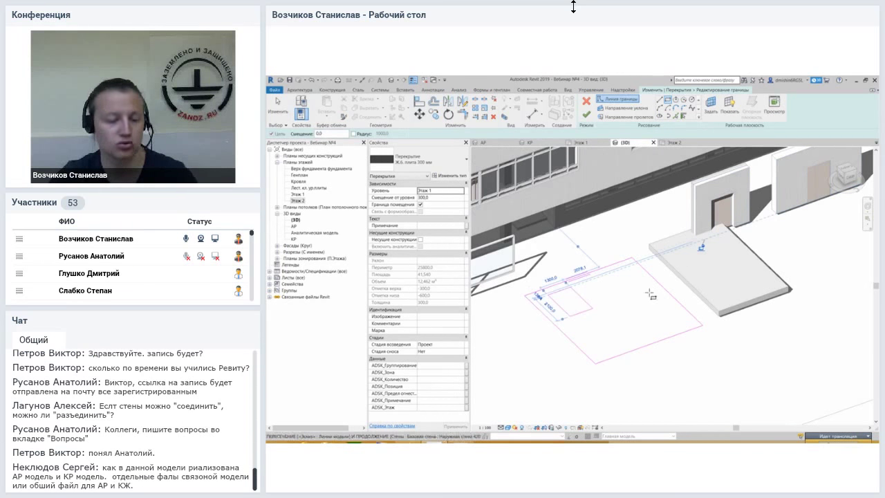
left_click(596, 294)
key("Escape")
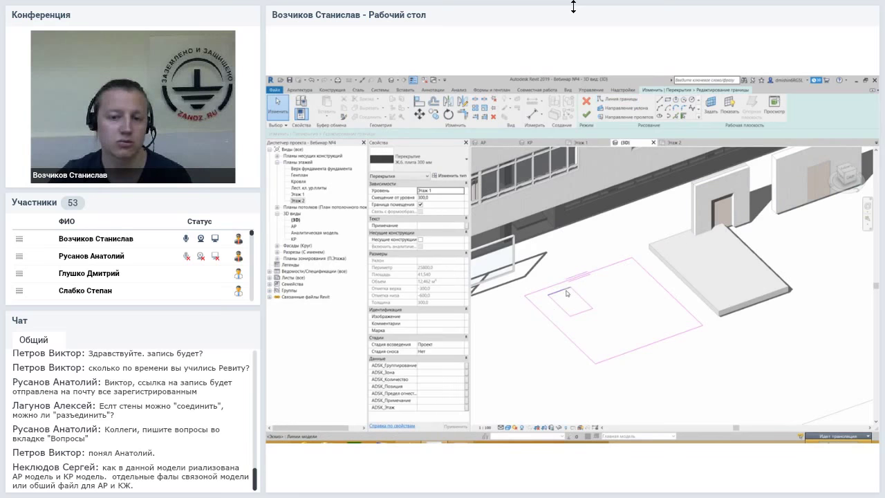
left_click(587, 114)
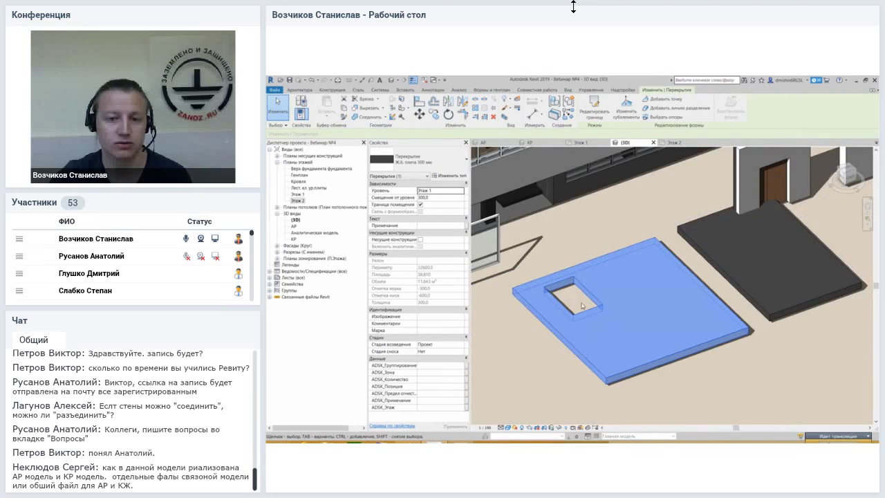
left_click(573, 250)
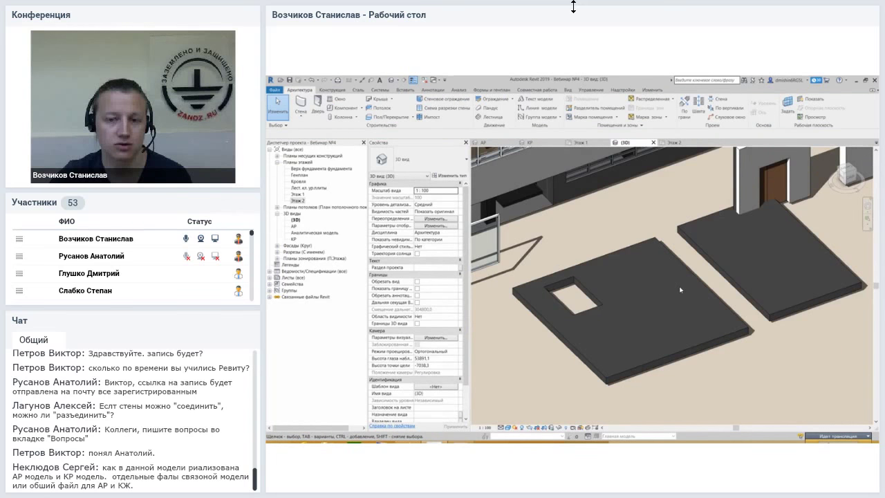
Zoom out and orbit to review the whole building, selecting and deselecting a floor slab.
scroll(679, 290, "down", 3)
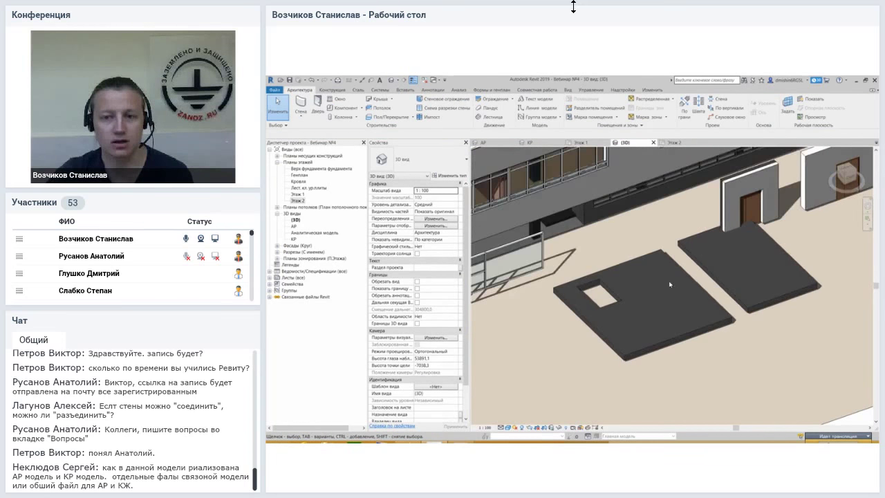
scroll(669, 283, "down", 2)
scroll(677, 290, "down", 3)
scroll(691, 298, "down", 2)
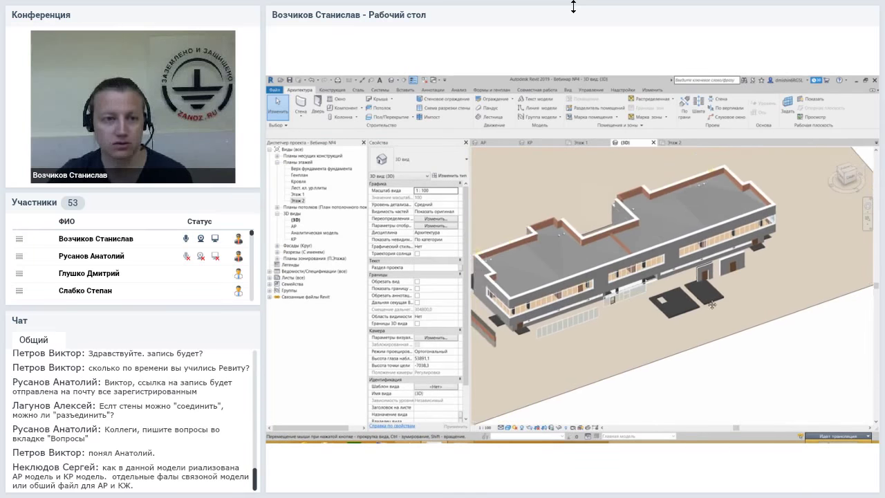
mouse_move(712, 305)
middle_mouse_down("shift")
mouse_move(715, 281)
mouse_move(731, 329)
middle_mouse_up("shift")
left_click(732, 329)
left_click(730, 327)
key("Escape")
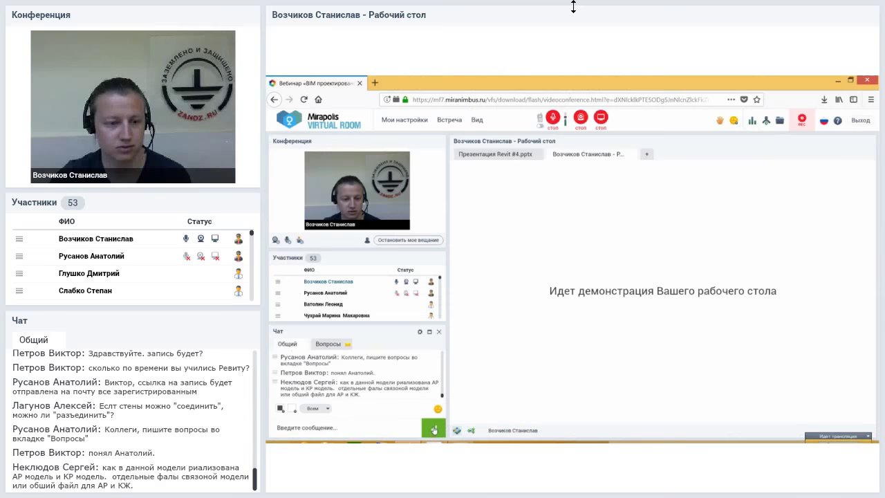
Show the participants' questions under the chat's Вопросы tab.
left_click(331, 345)
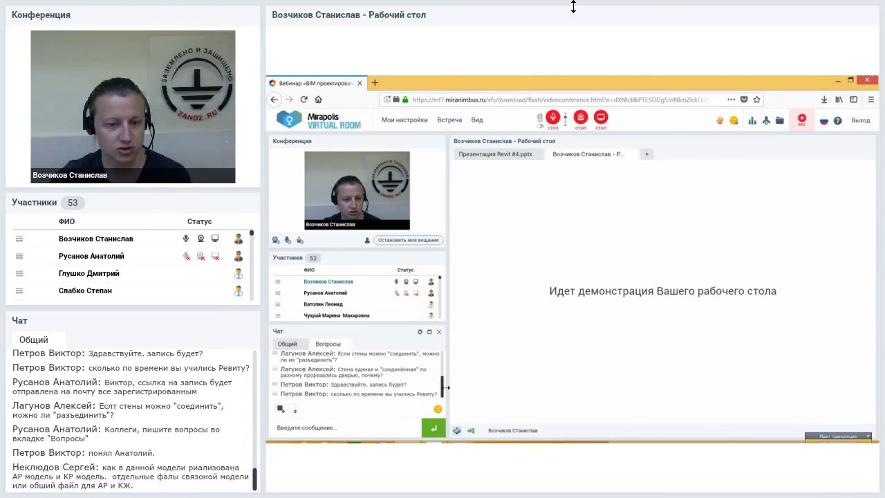
mouse_move(443, 387)
left_mouse_down()
mouse_move(440, 351)
mouse_move(443, 389)
left_mouse_up()
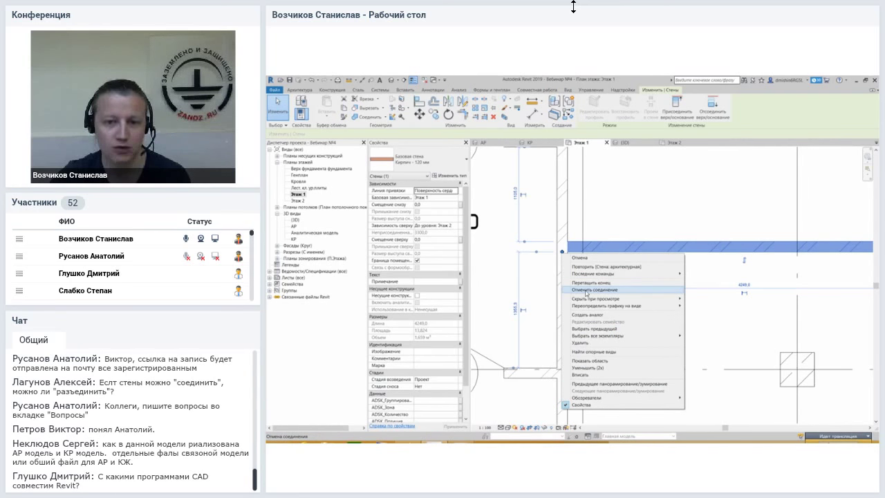
Disallow the join at the horizontal wall's left end and pull the unjoined end back.
left_click(587, 290)
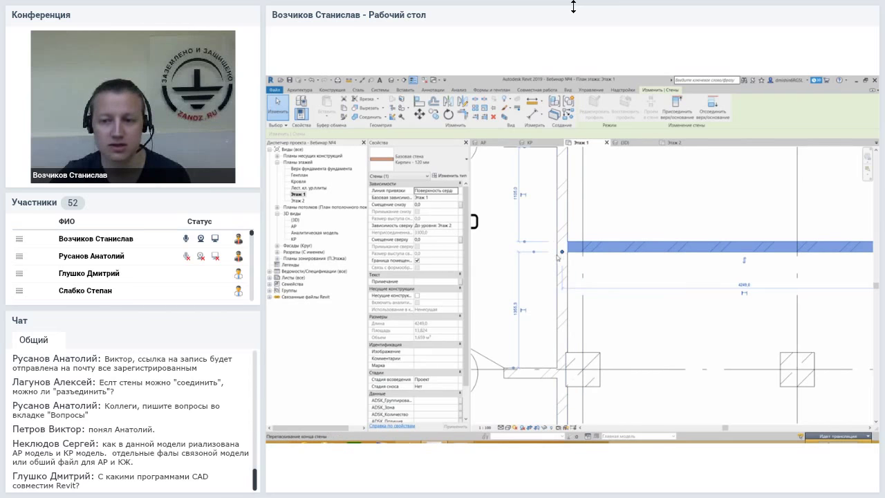
left_click_drag(559, 256, 553, 251)
scroll(589, 267, "up", 1)
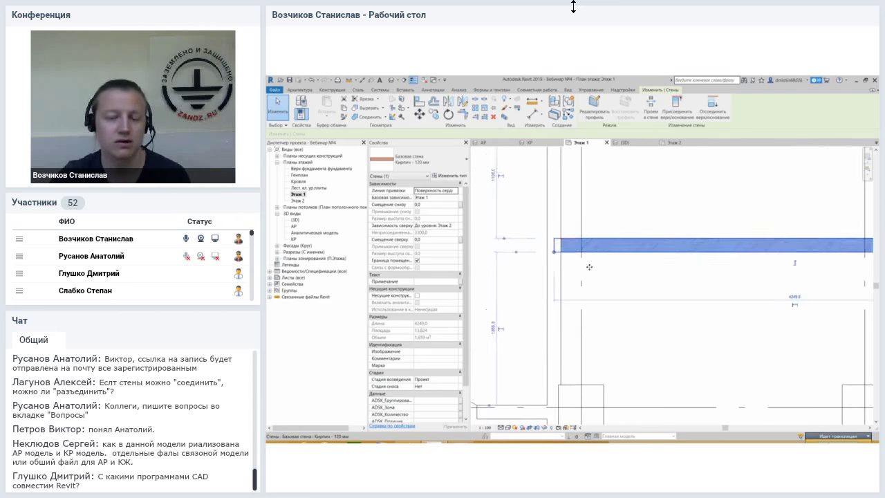
key("Escape")
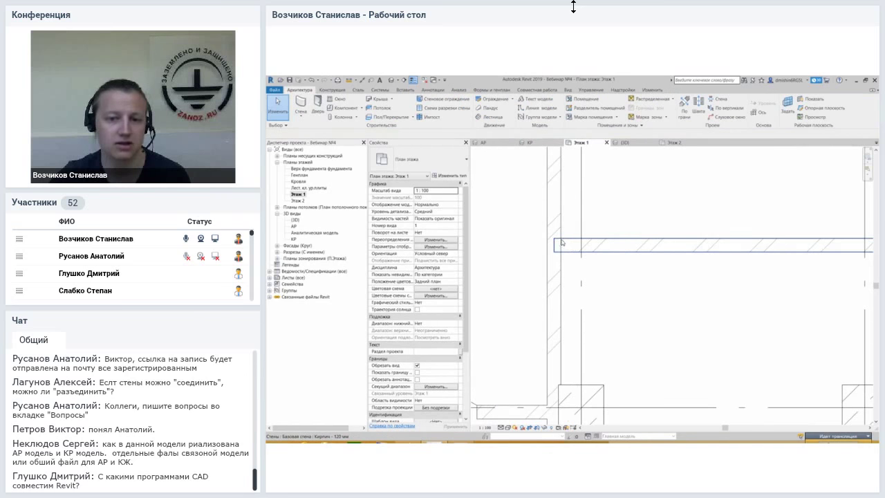
Reposition the 'Кирпич - 120 мм' wall's free end, extending it slightly to the left.
left_click(566, 242)
scroll(562, 257, "up", 1)
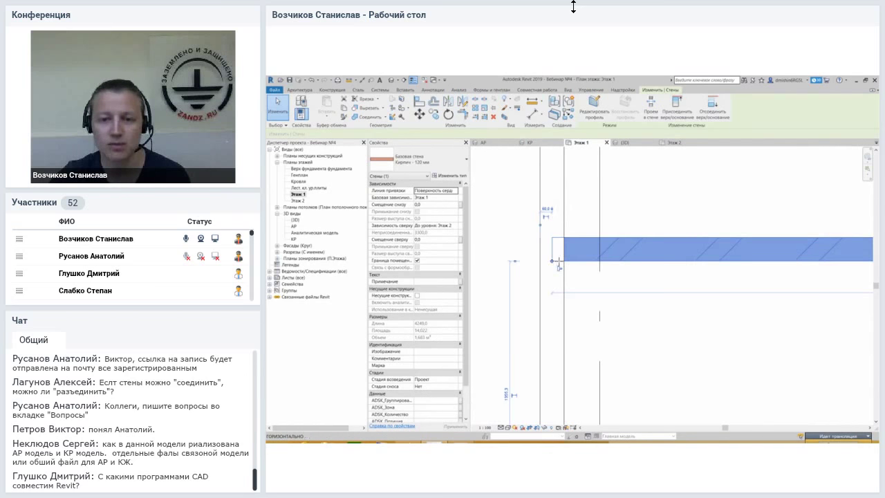
left_click_drag(563, 260, 564, 261)
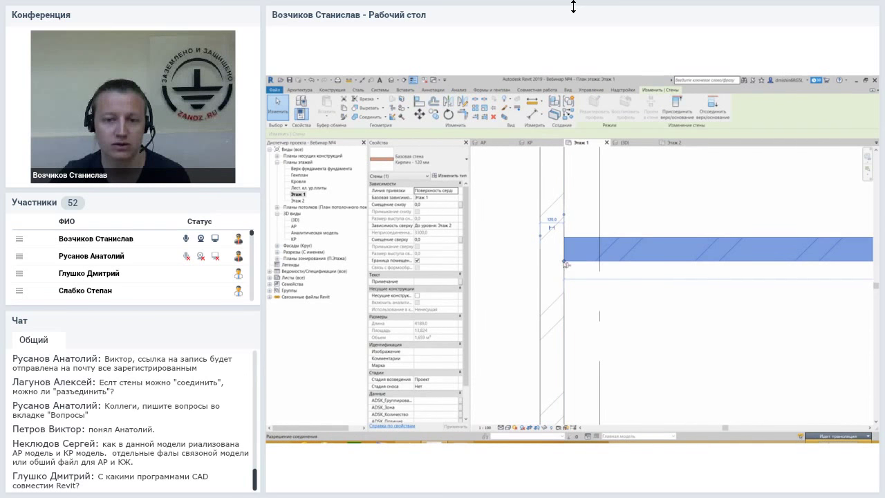
left_click(590, 295)
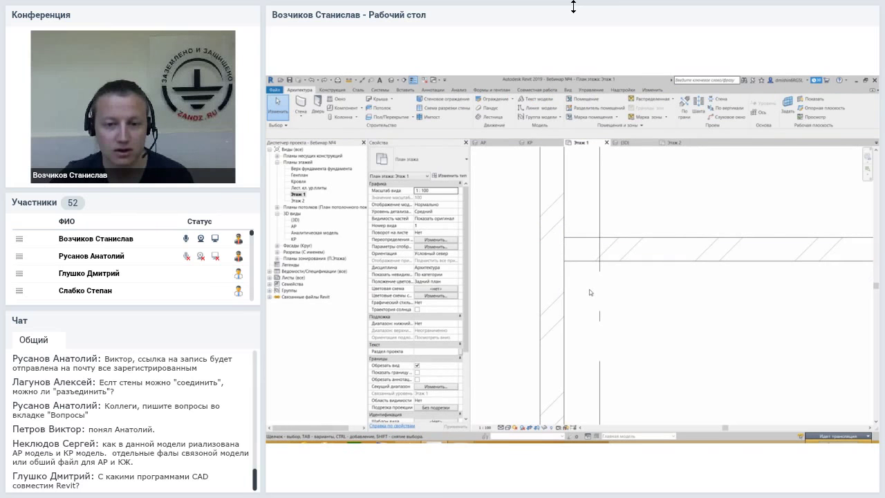
left_click(567, 265)
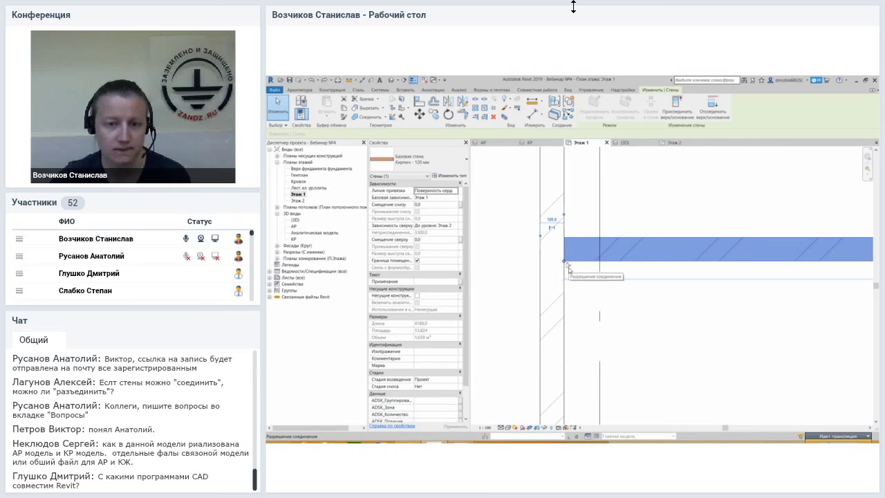
scroll(567, 269, "up", 1)
scroll(567, 270, "up", 1)
left_click_drag(566, 269, 540, 267)
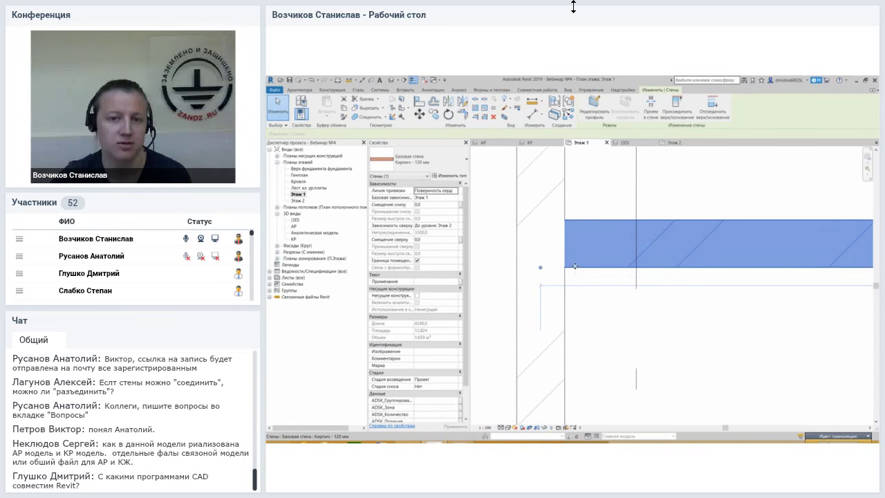
key("Escape")
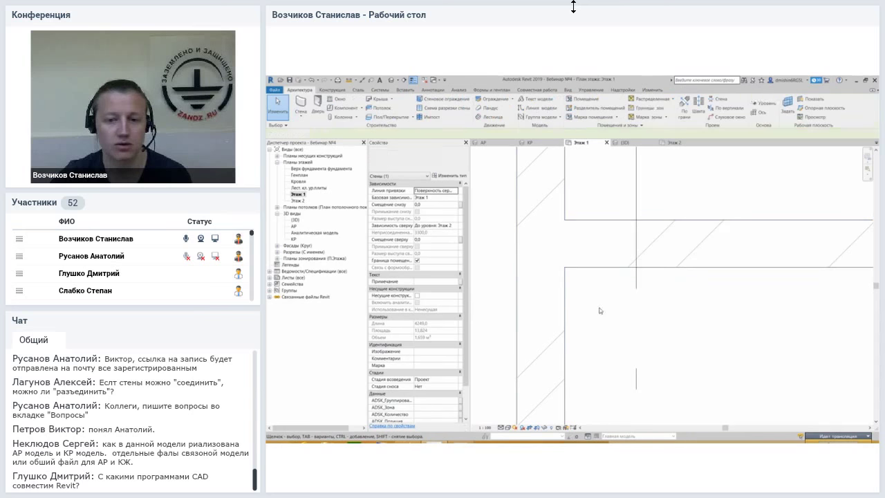
scroll(556, 336, "down", 3)
scroll(556, 336, "down", 2)
scroll(570, 298, "down", 3)
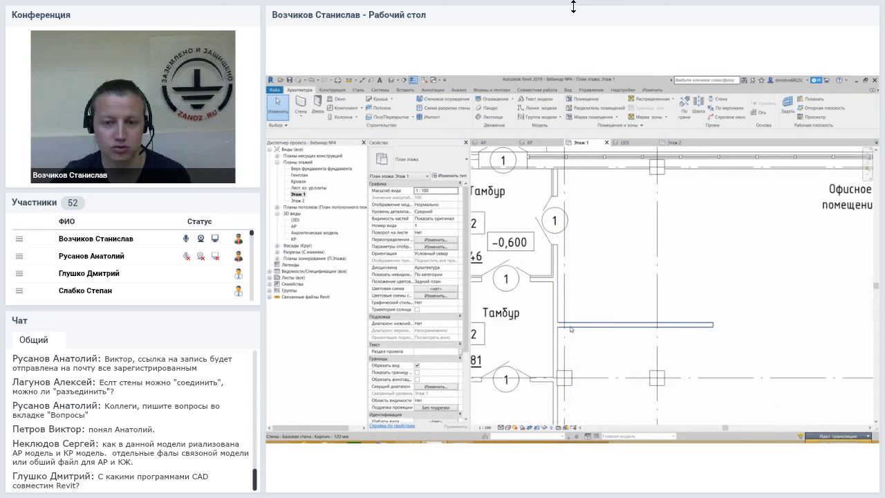